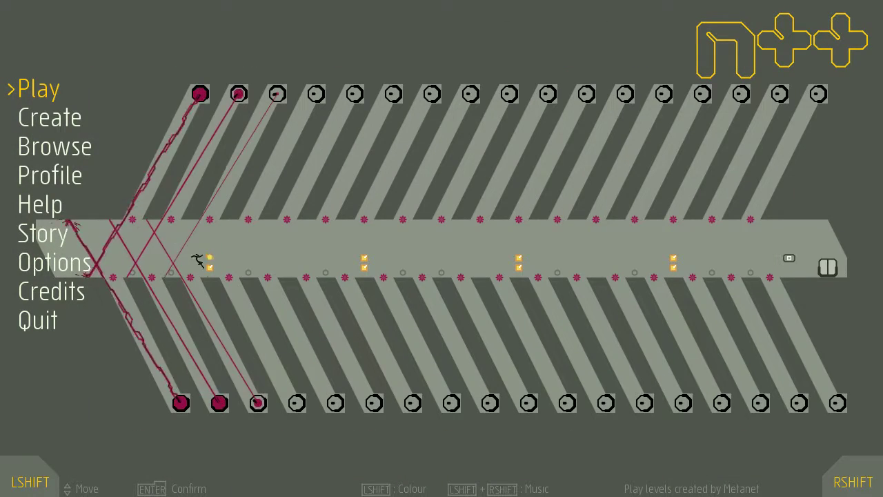
Go from the main menu through Play and Solo to the Solo Episodes grid.
key("Return")
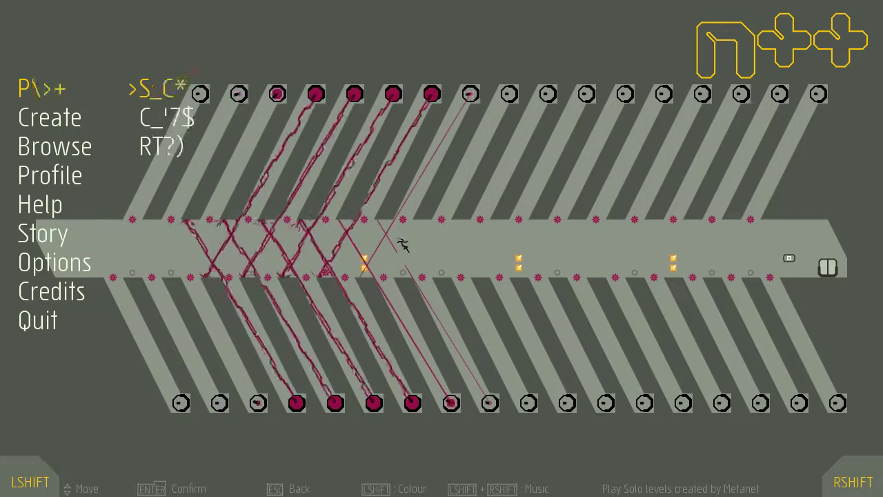
key("Return")
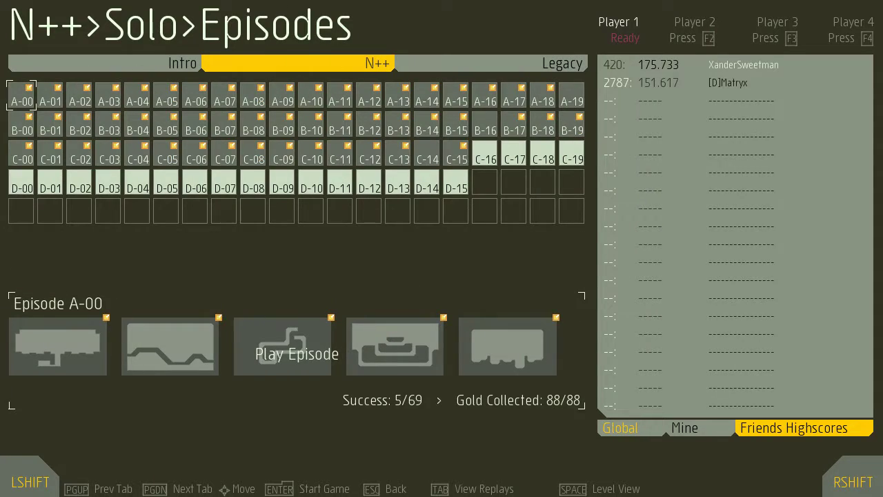
Move the selection down to row C, across to episode C-16, and start it.
key("Down")
key("Down")
key("Right")
key("Right")
key("Right")
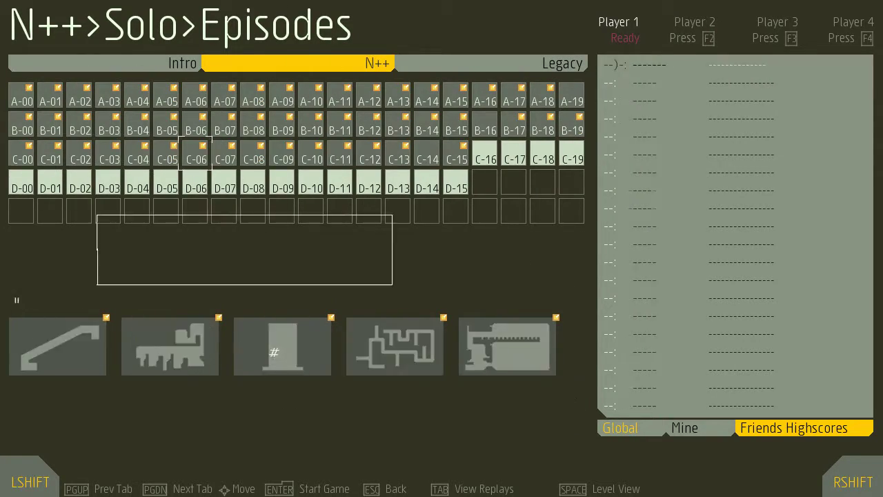
key("Right")
key("Right")
key("Right")
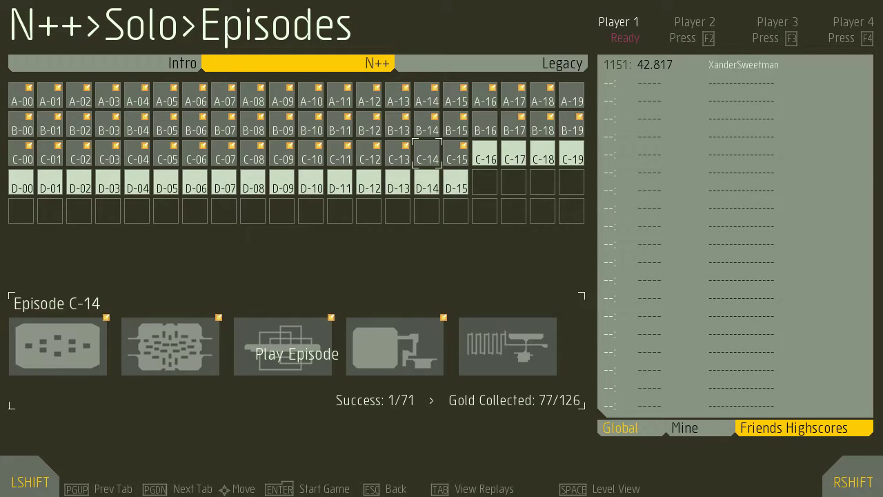
key("Right")
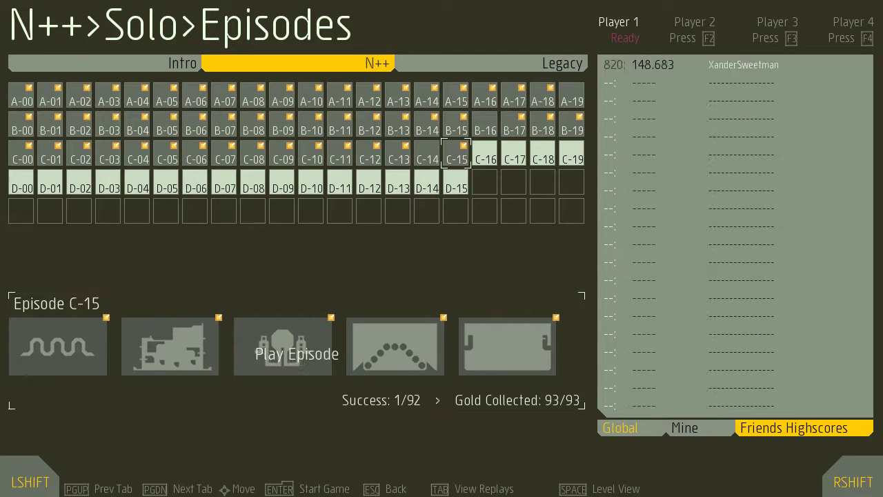
key("Right")
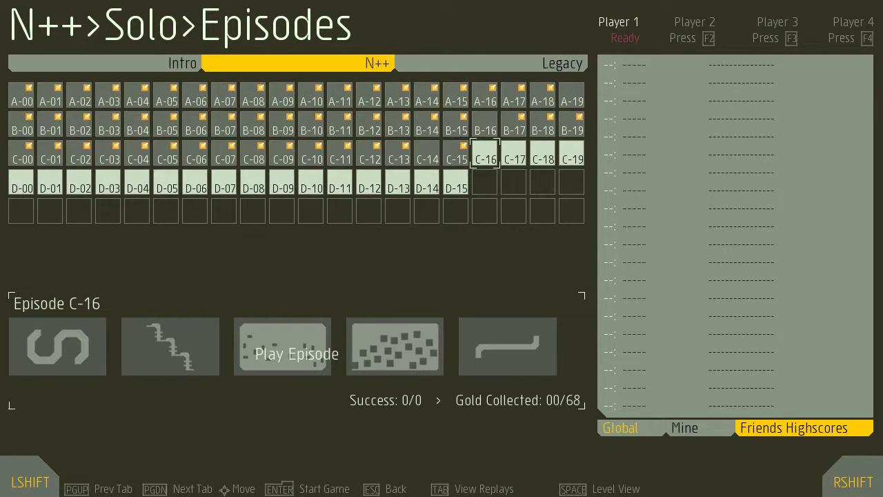
key("Return")
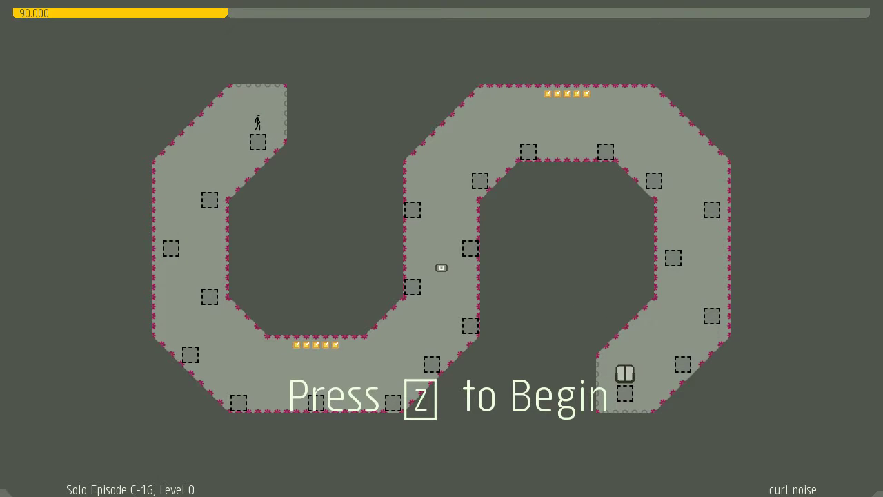
Start 'curl noise' and run the ninja through the left and lower tunnels until it dies.
key("z")
key("Left")
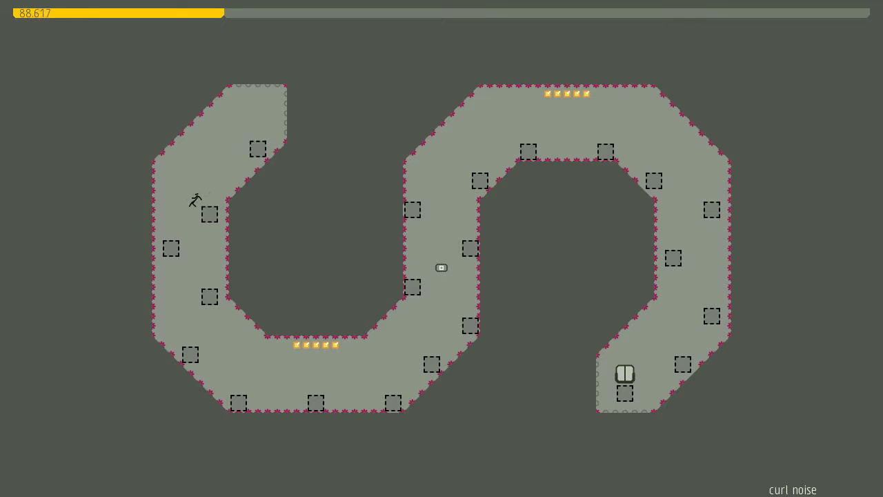
key("Right")
key("z")
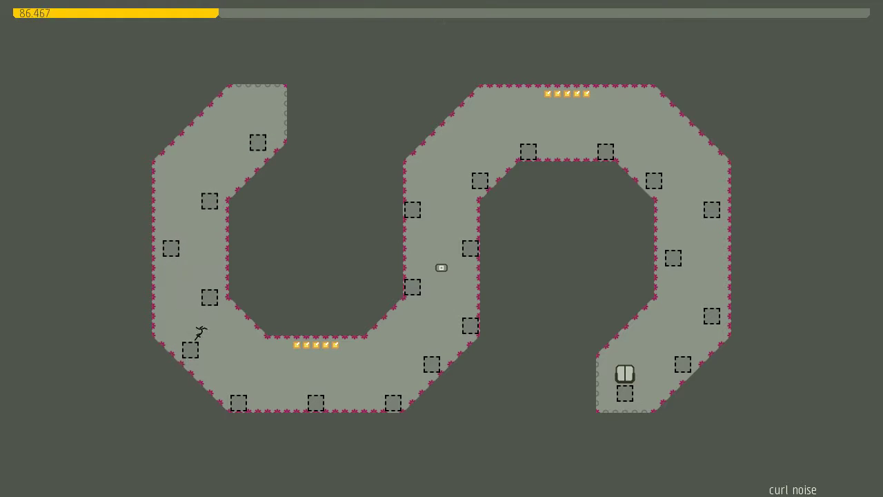
key("z")
key("Right")
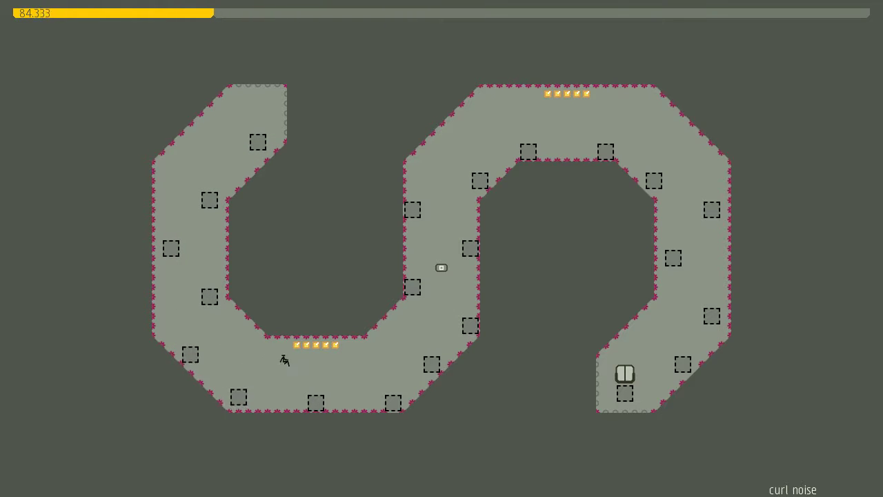
key("Right")
key("z")
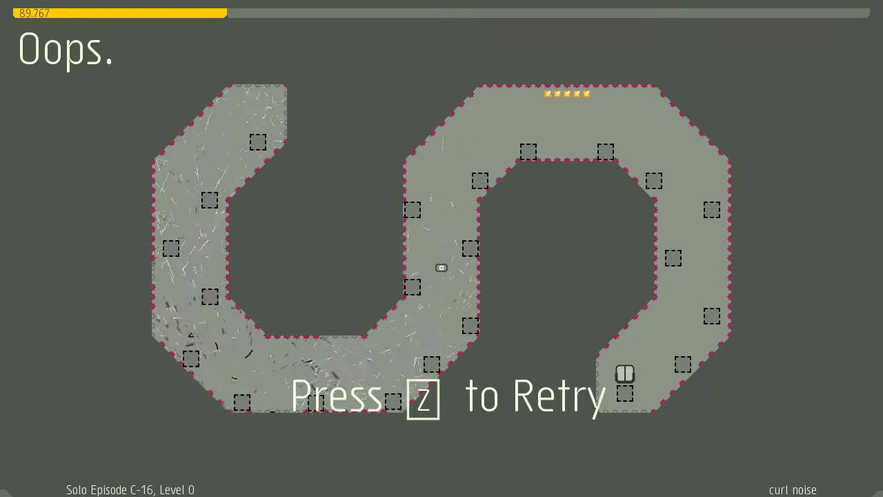
Restart the level and collect the gold pieces along the bottom corridor.
key("z")
key("Left")
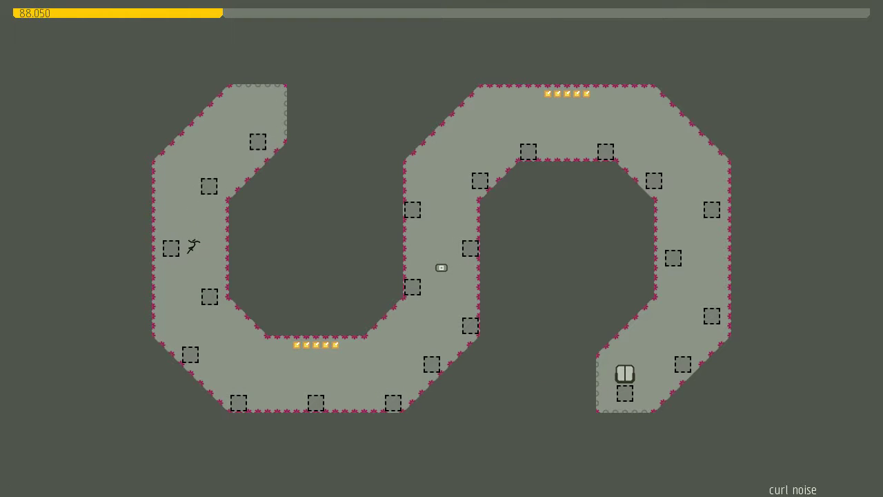
key("Right")
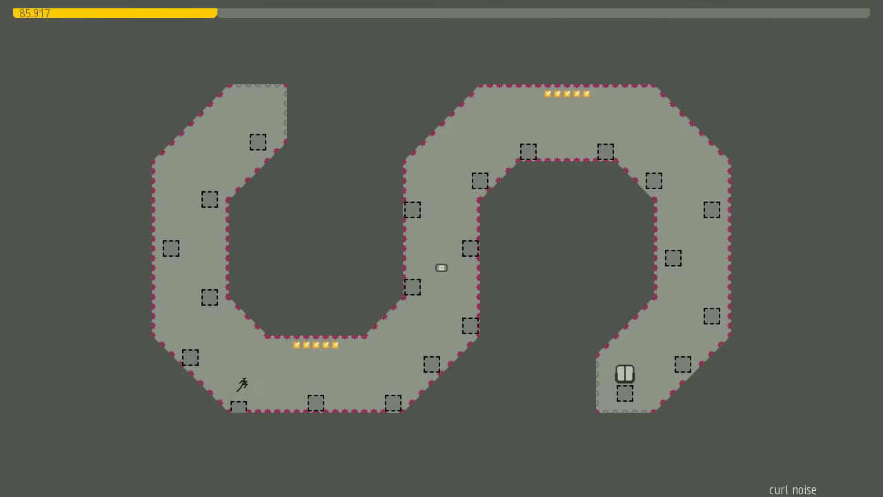
key("Right")
key("shift")
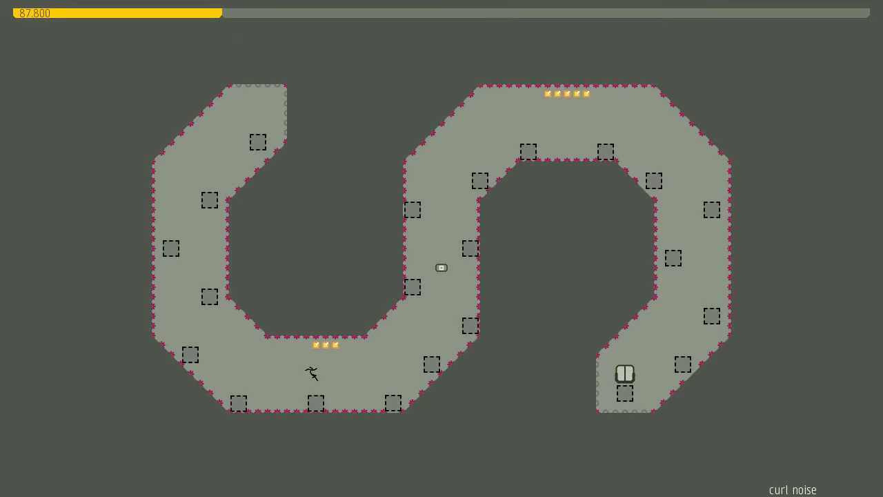
key("Right")
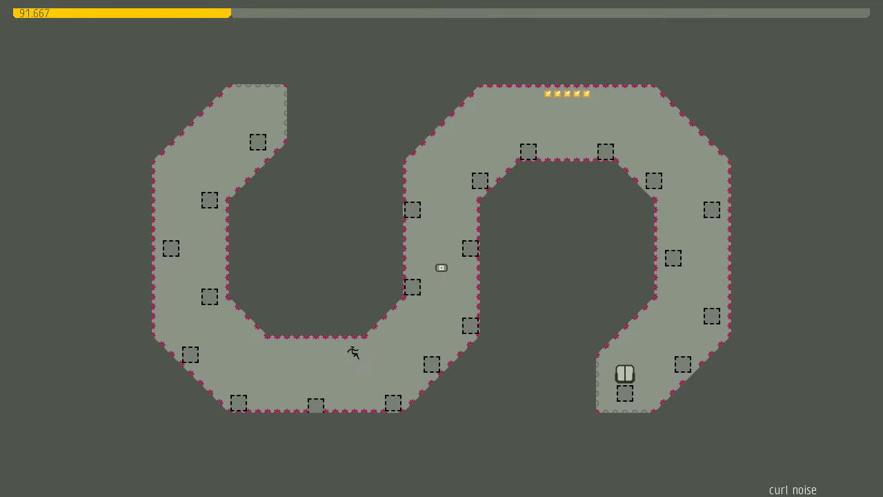
Climb the middle corridor and touch the exit switch to open the door.
key("shift")
key("Right")
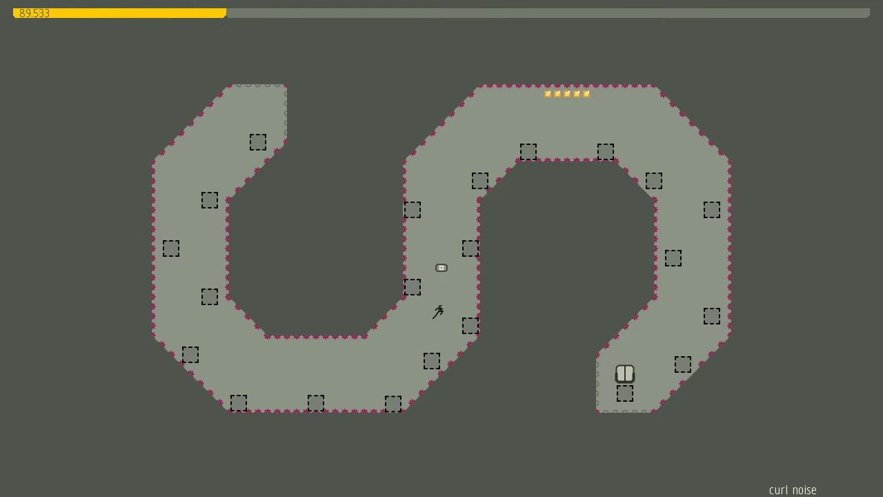
key("shift")
key("shift")
key("Left")
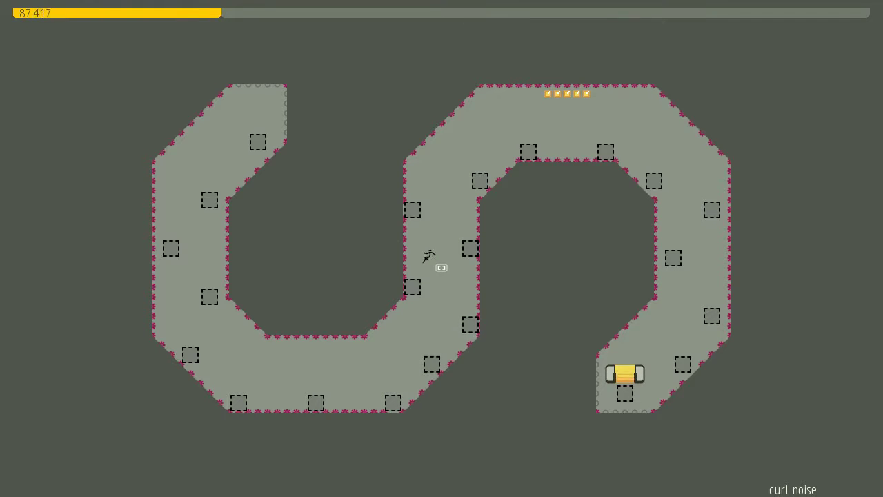
key("shift")
key("Right")
Wall-jump up to the top corridor and run along it collecting gold.
key("shift")
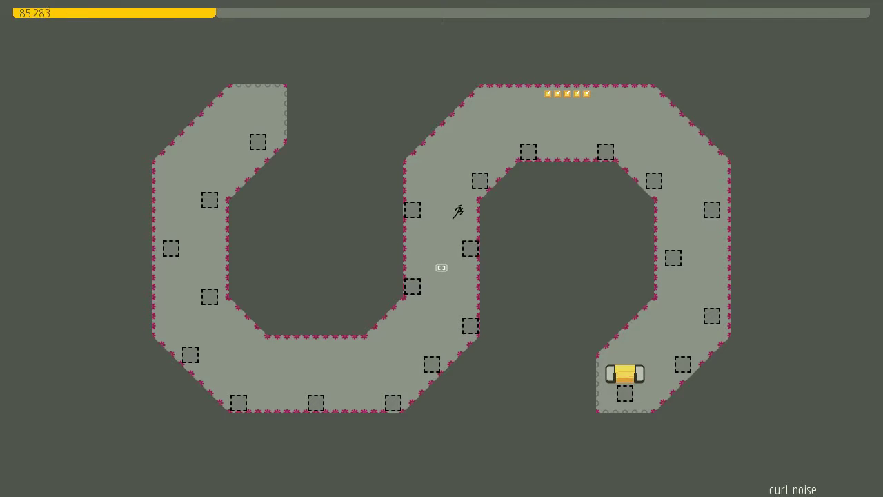
key("Left")
key("shift")
key("Right")
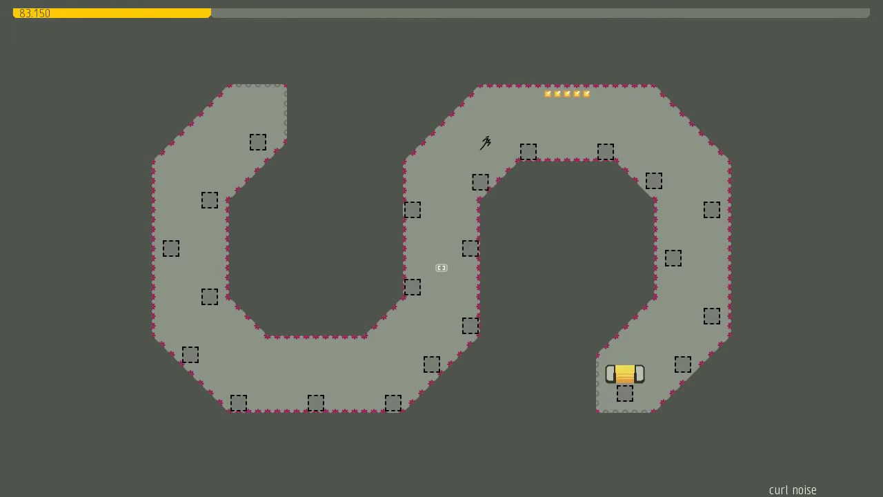
key("Right")
key("shift")
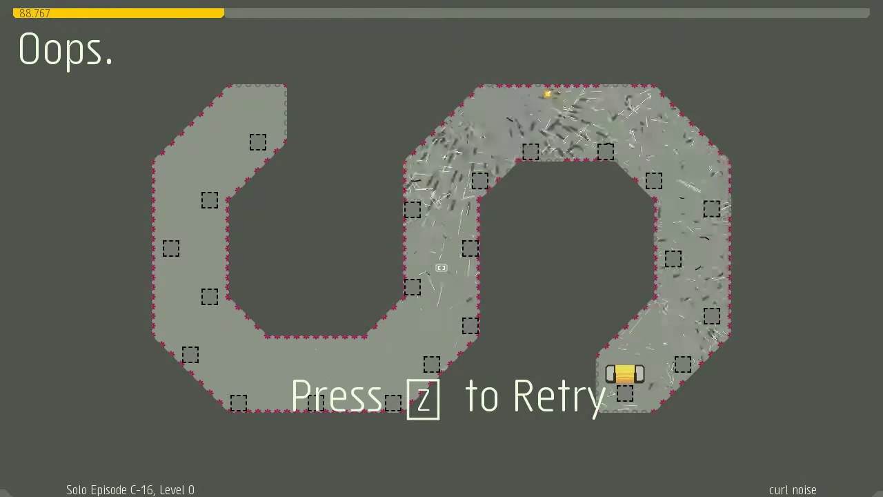
Retry twice, jumping off the starting block and heading down-left.
key("z")
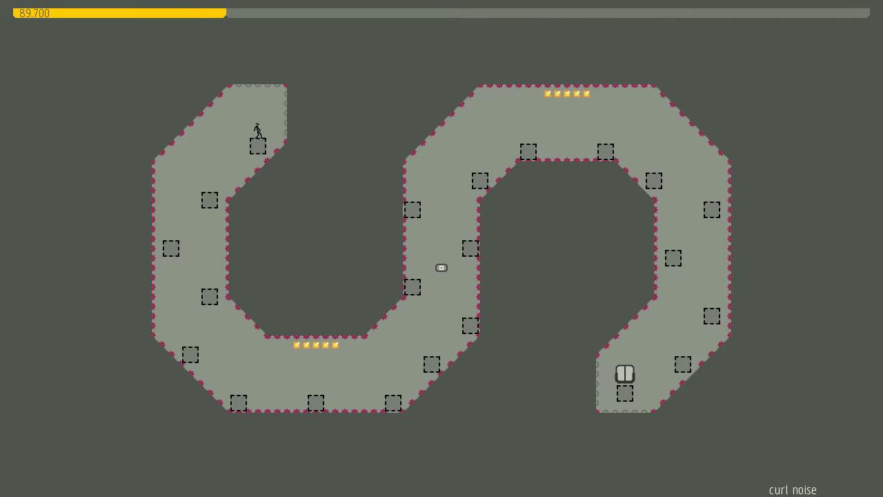
key("Left")
key("shift")
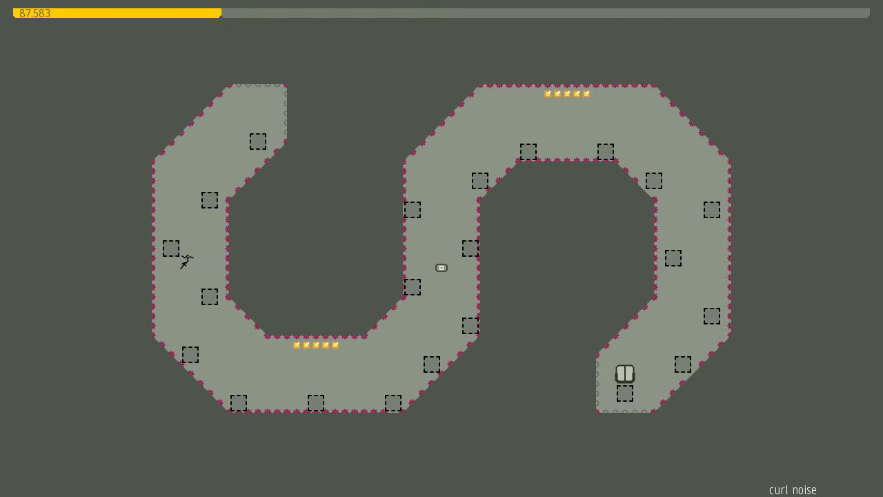
key("z")
key("Left")
key("shift")
Run down the left corridor and collect the bottom gold.
key("Left")
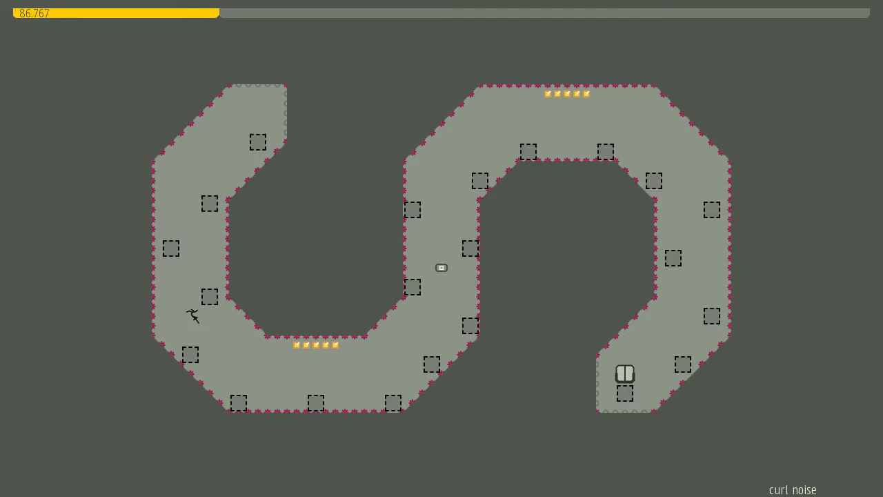
key("Right")
key("shift")
key("Right")
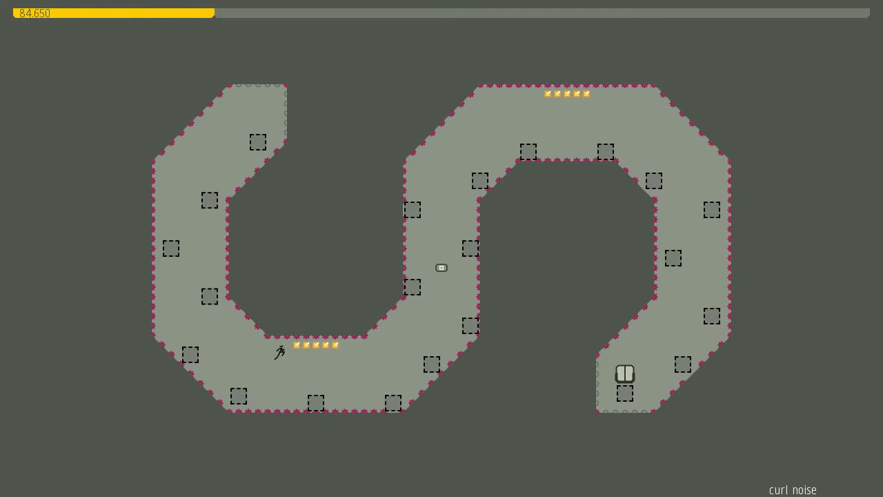
key("shift")
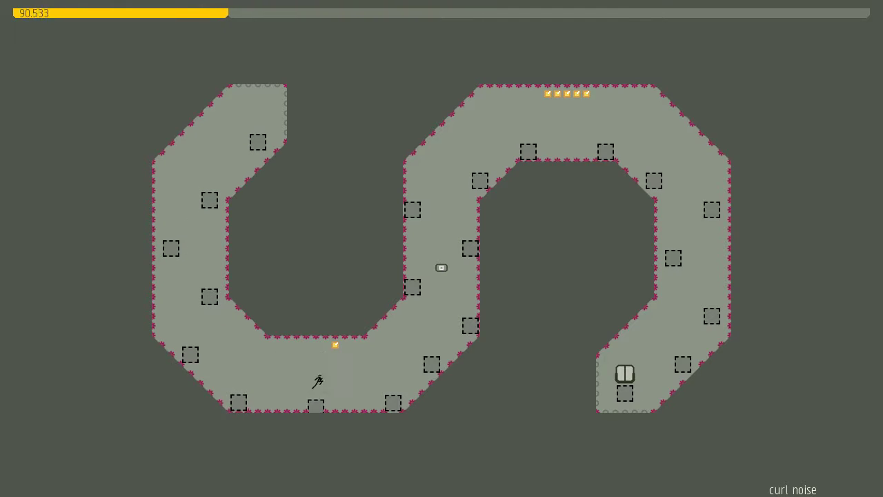
key("Right")
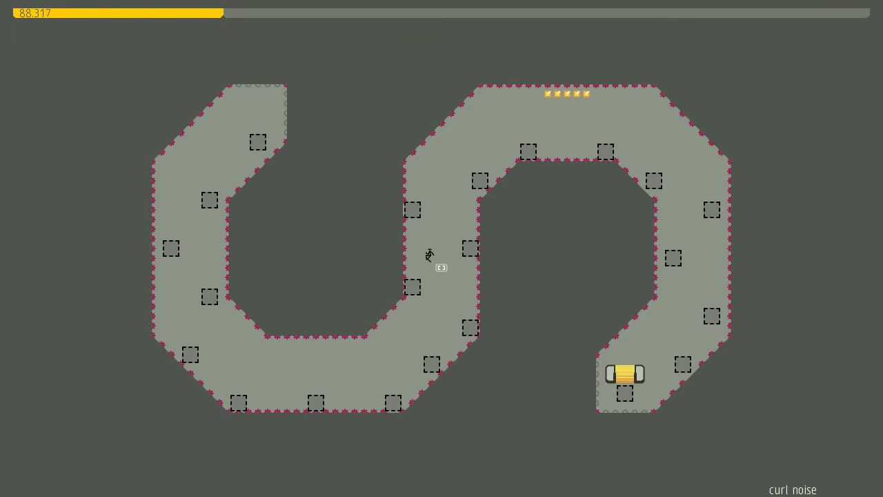
Hit the exit switch and climb toward the top gold, retrying after dying.
key("shift")
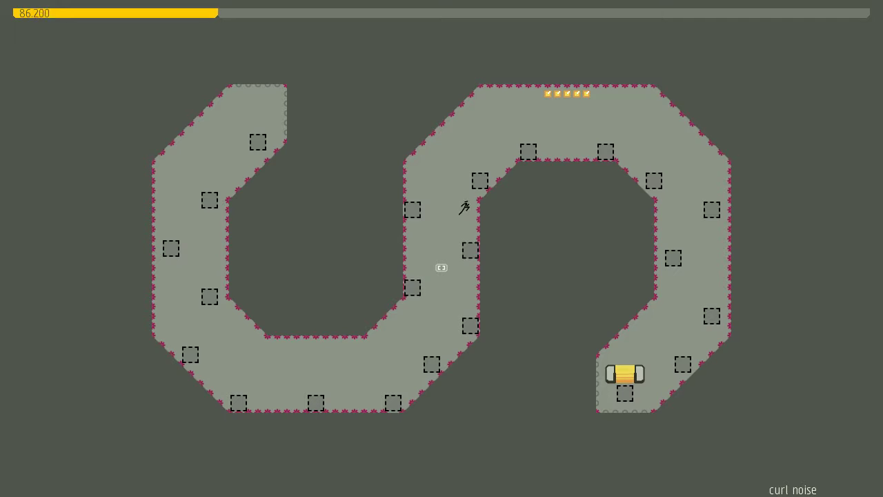
key("shift")
key("Right")
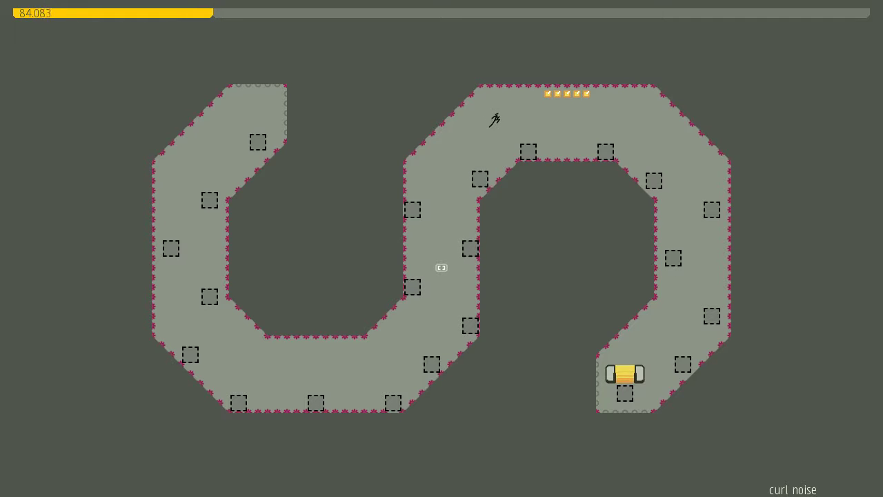
key("shift")
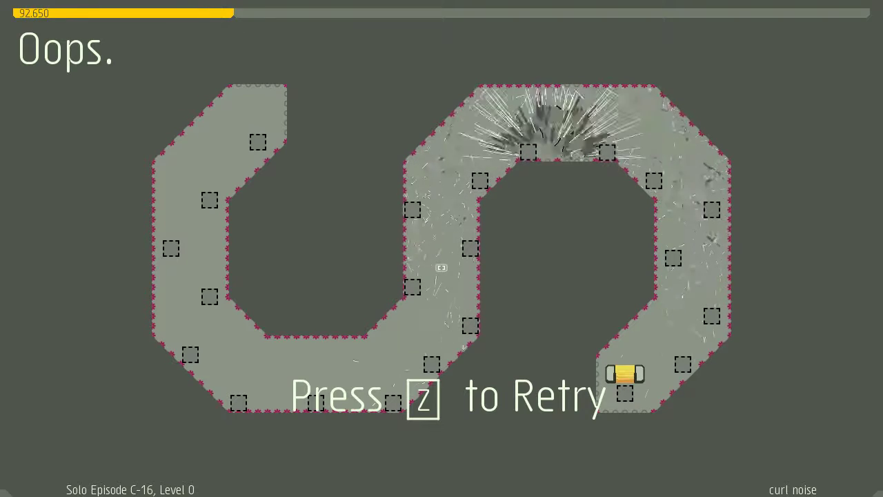
key("z")
Retry and descend the left corridor to the bottom corridor.
key("Left")
key("shift")
key("Left")
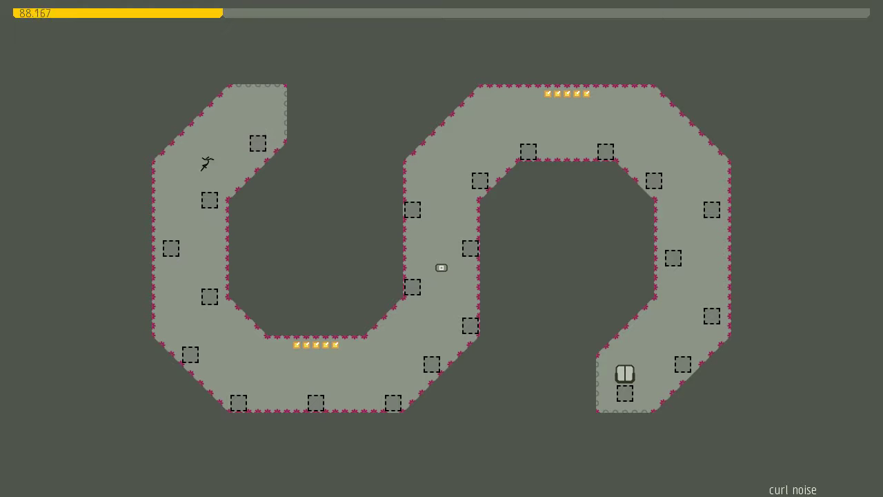
key("shift")
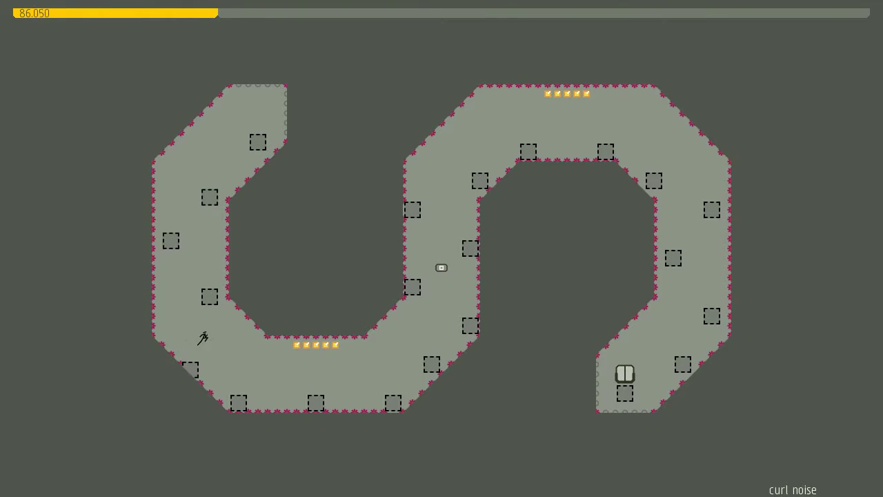
key("Right")
key("shift")
Collect the bottom gold row, reaching back for the remaining piece.
key("Right")
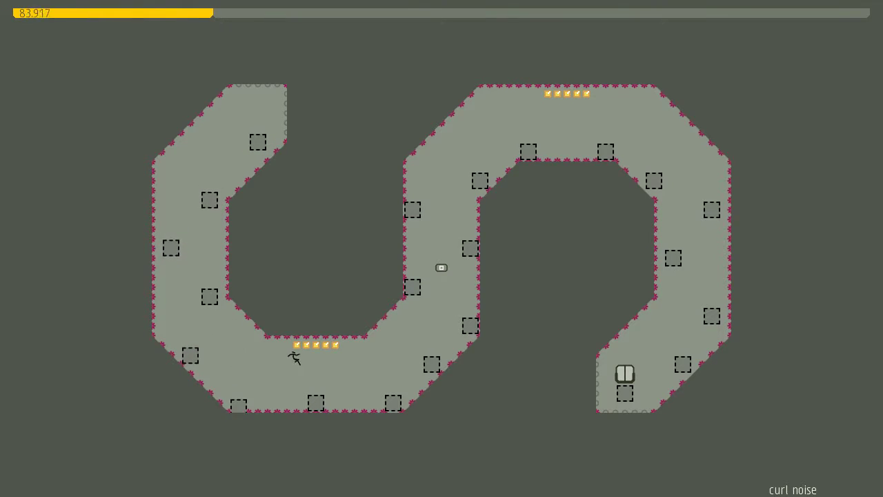
key("shift")
key("Left")
key("shift")
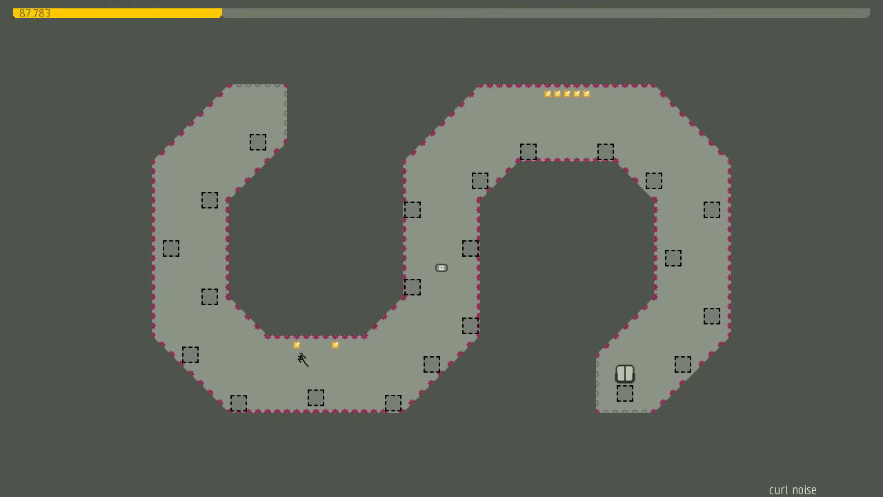
key("Right")
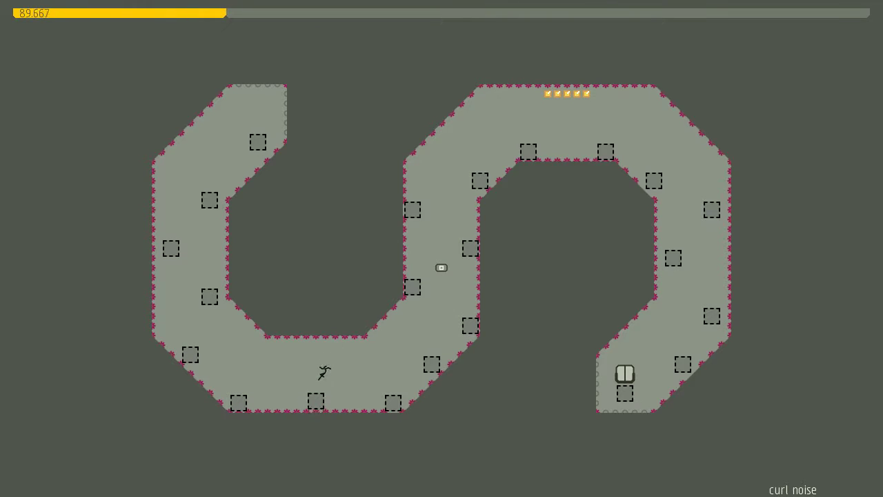
Bounce up the middle corridor and touch the switch to open the exit.
key("Right")
key("shift")
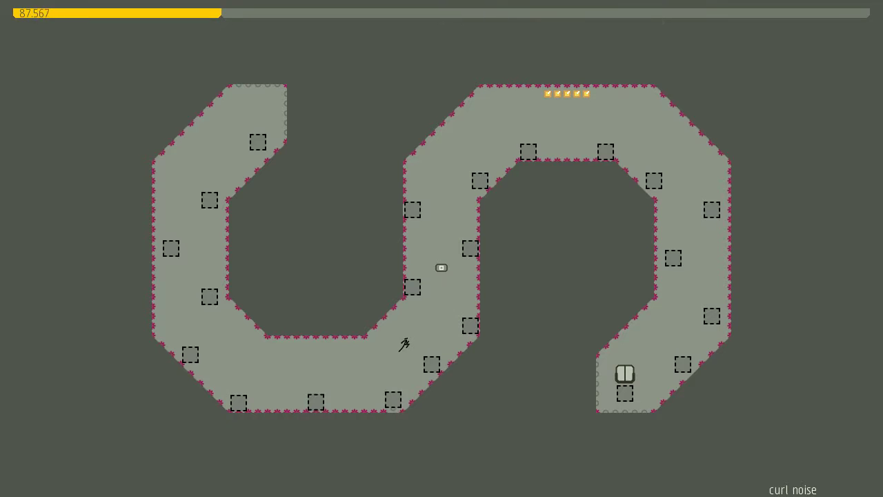
key("Right")
key("shift")
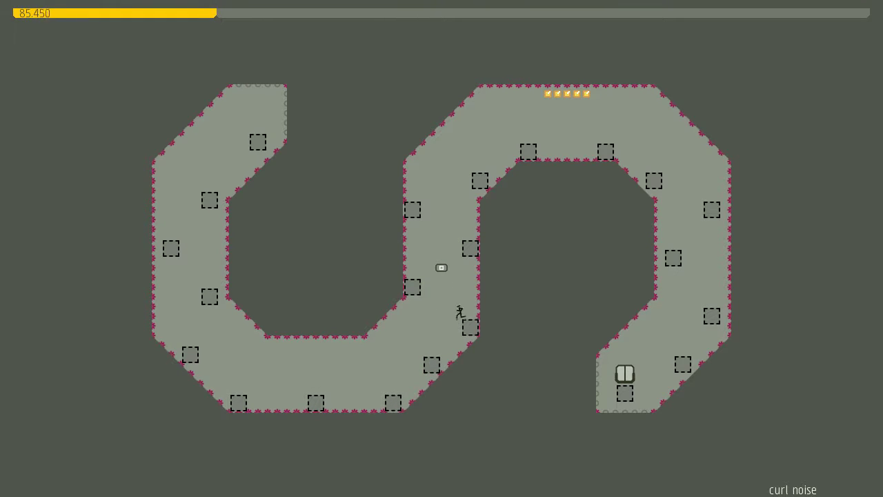
key("shift")
key("Left")
key("shift")
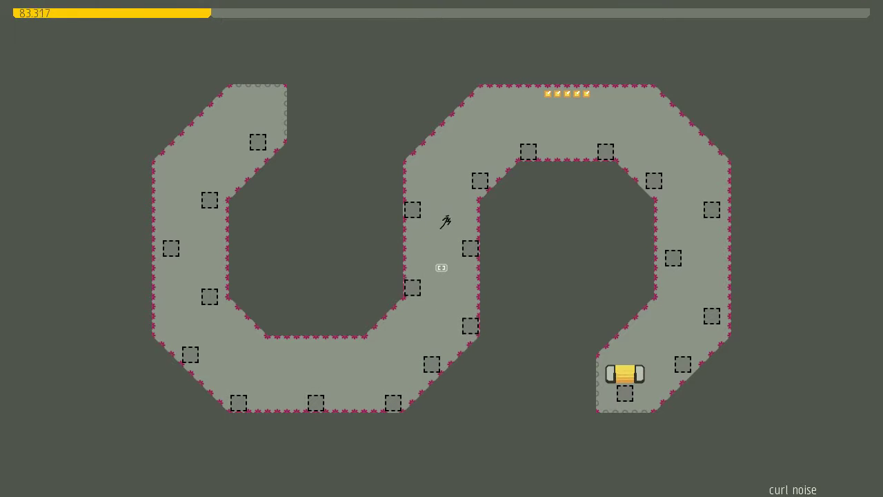
Climb to the top corridor and collect most of the top gold.
key("shift")
key("Right")
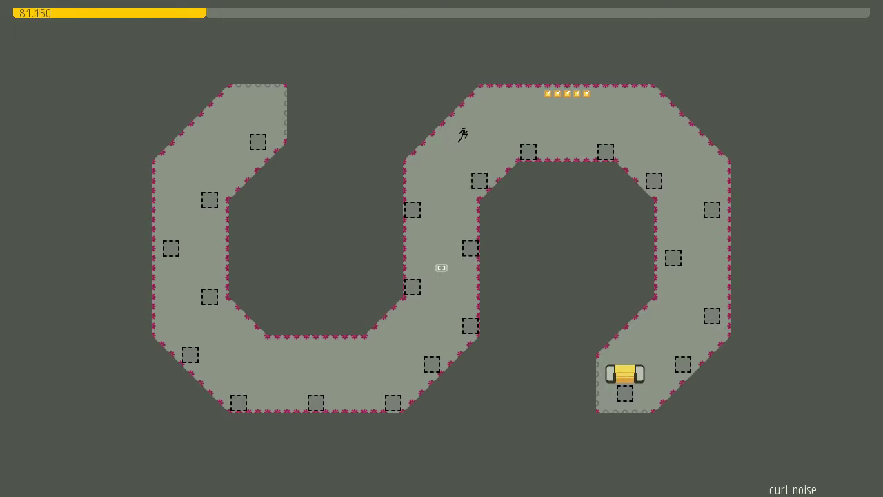
key("shift")
key("Right")
key("shift")
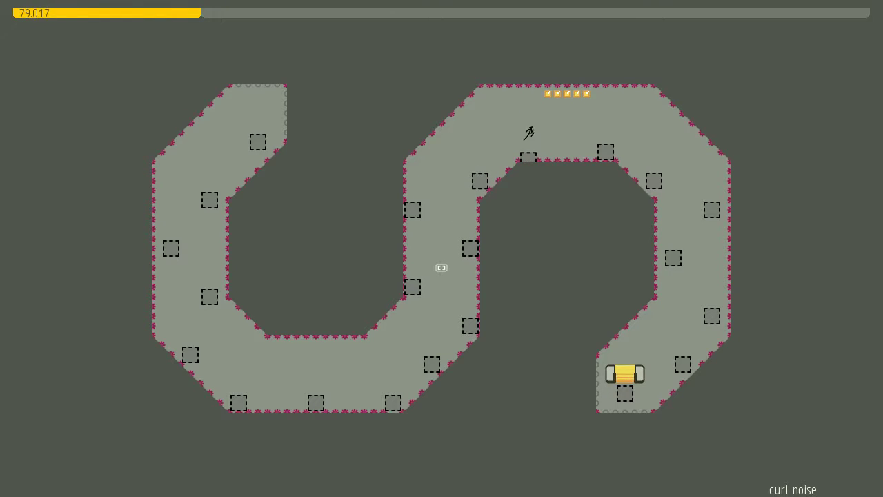
key("shift")
key("Right")
key("shift")
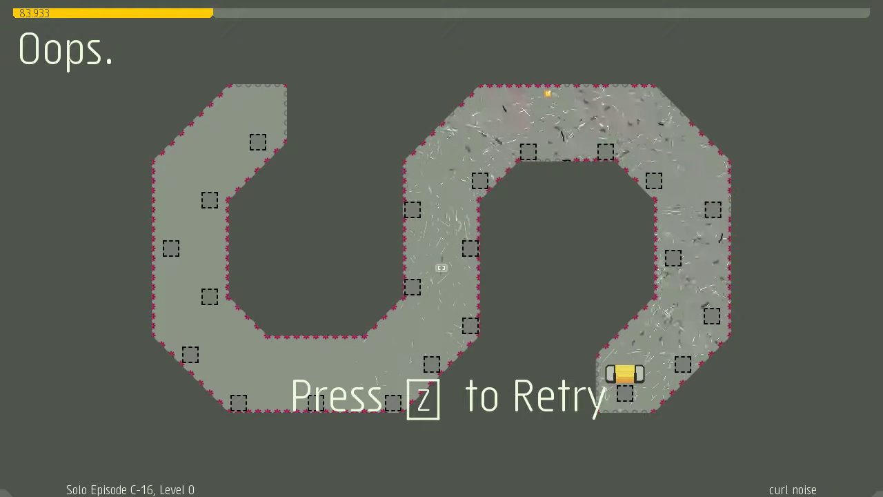
Retry and collect the full row of gold along the bottom corridor.
key("z")
key("Left")
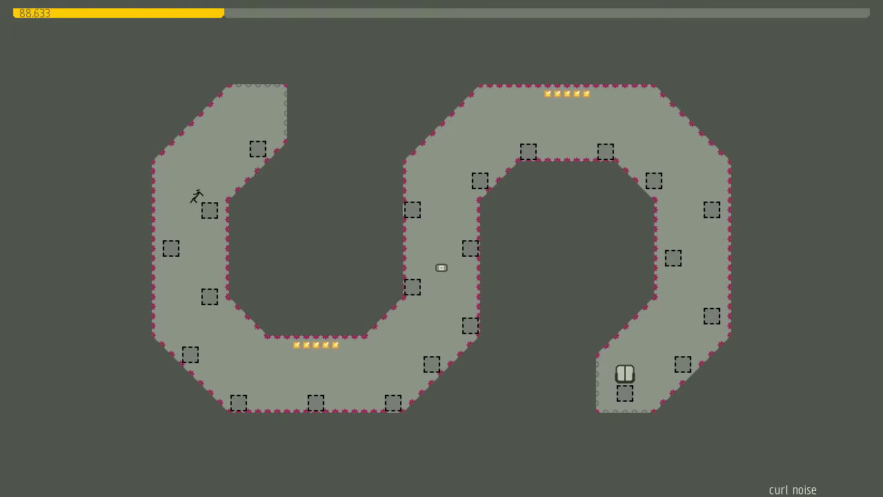
key("Right")
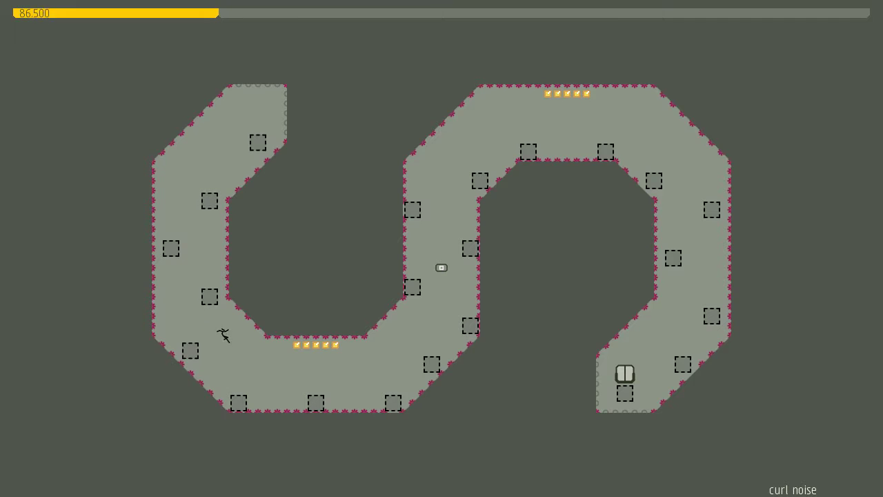
key("Right")
key("shift")
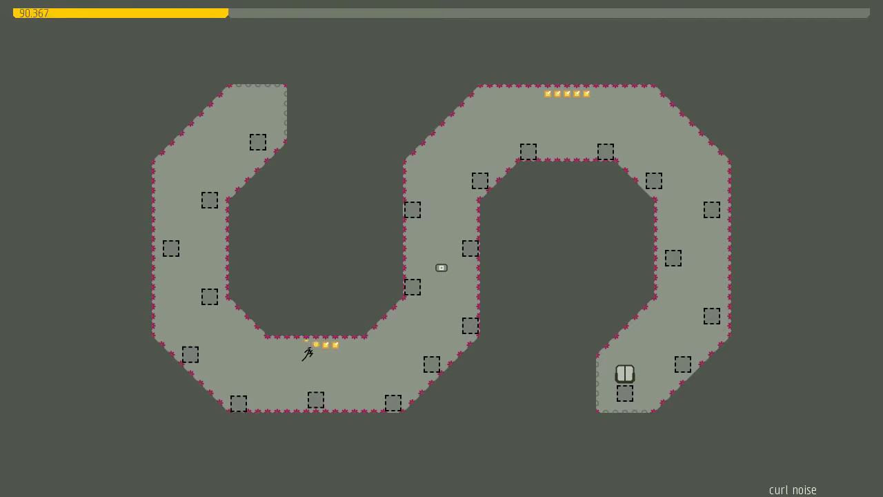
key("Right")
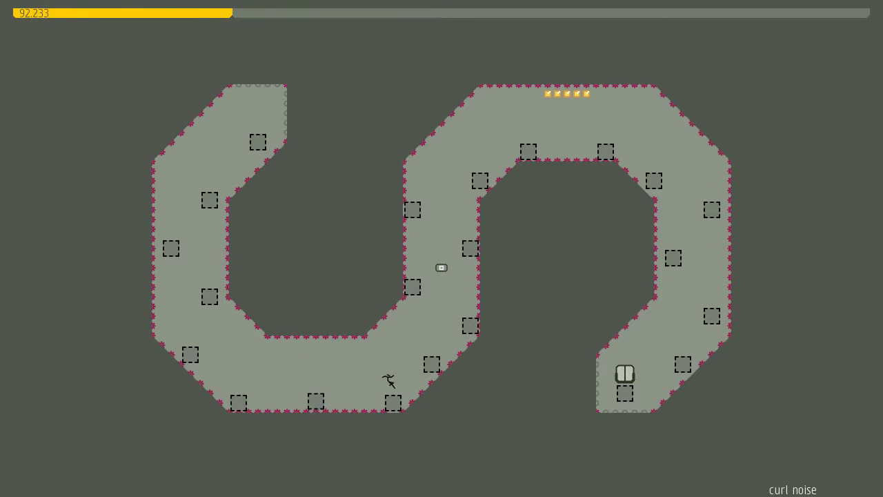
Open the exit with the switch and spring up the middle corridor to the top.
key("shift")
key("shift")
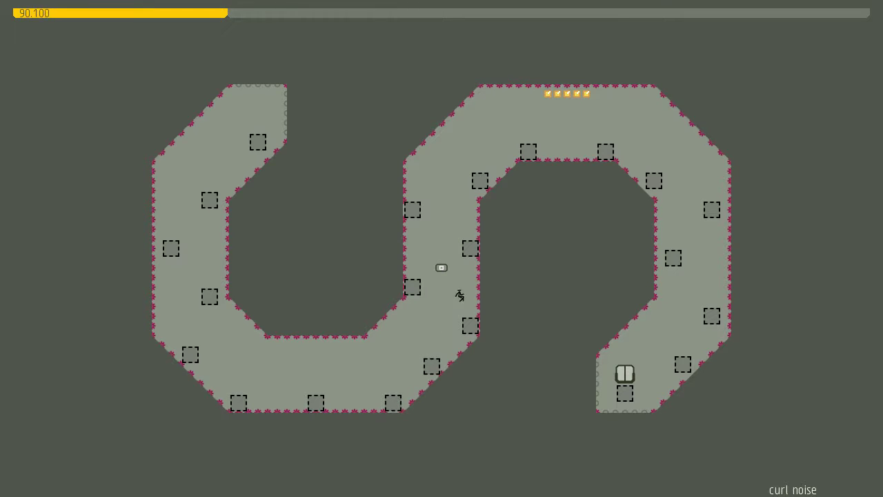
key("Right")
key("shift")
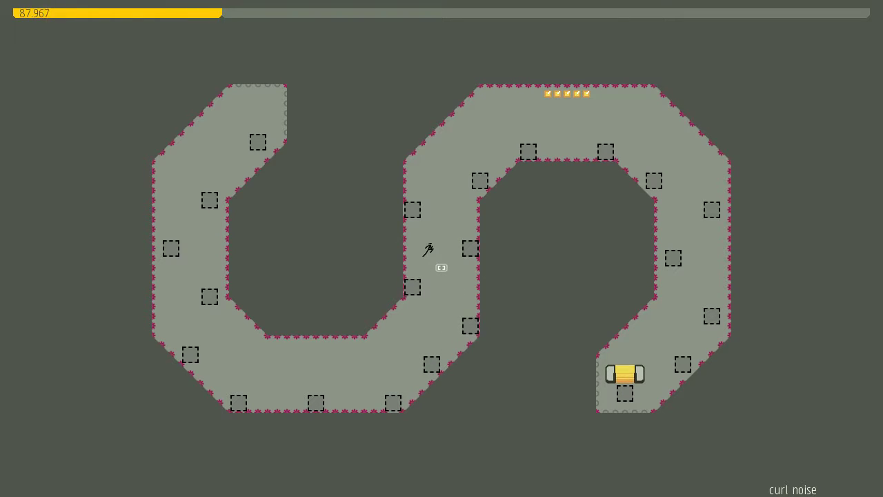
key("Right")
key("shift")
key("Right")
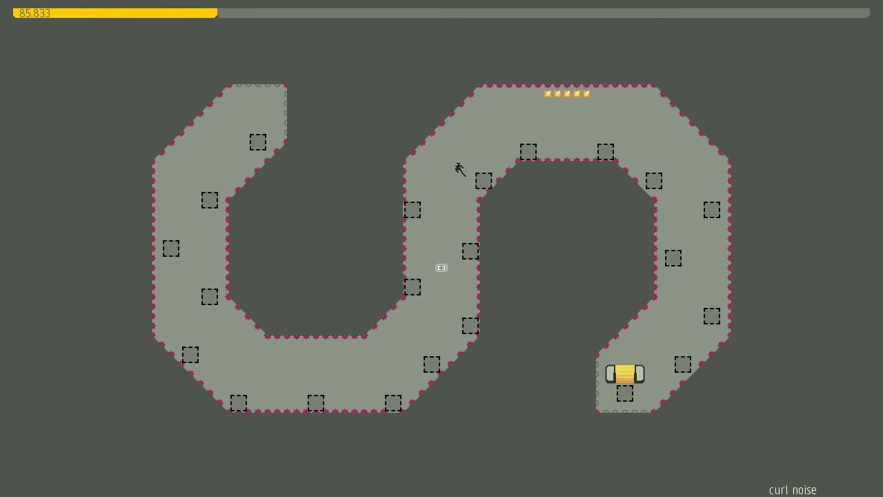
key("shift")
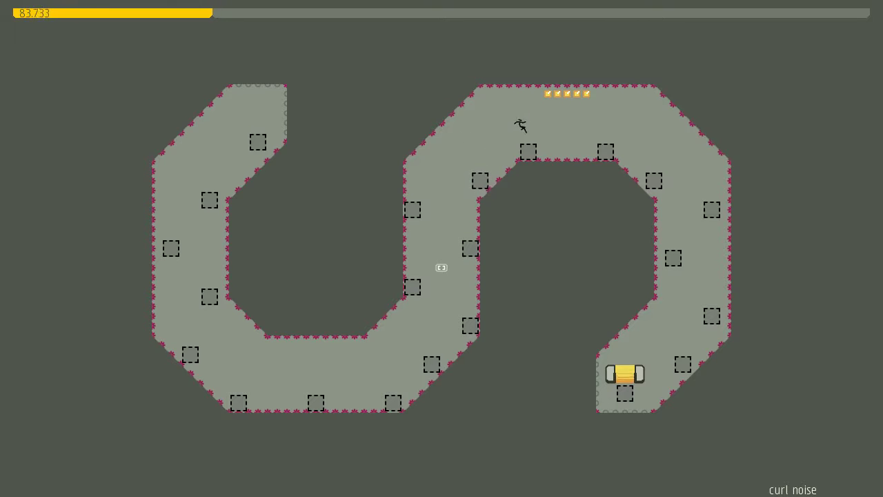
Collect all the gold along the top corridor, including the final piece.
key("Right")
key("Right")
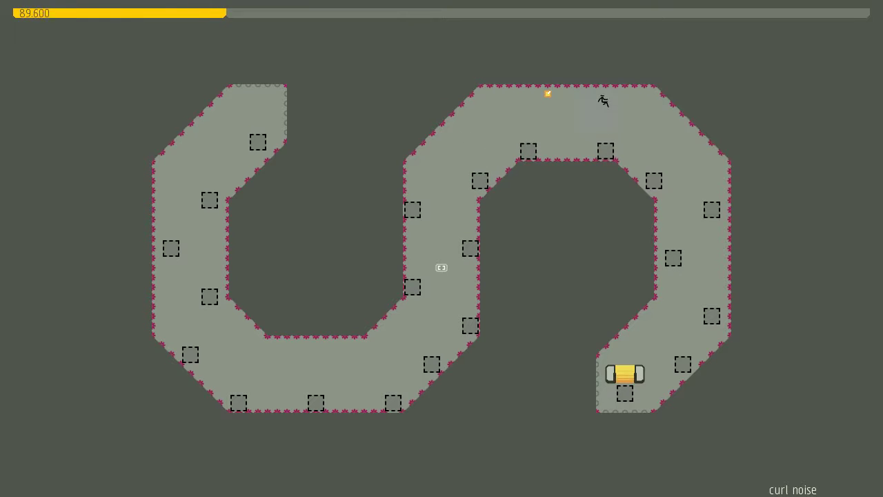
key("shift")
key("Left")
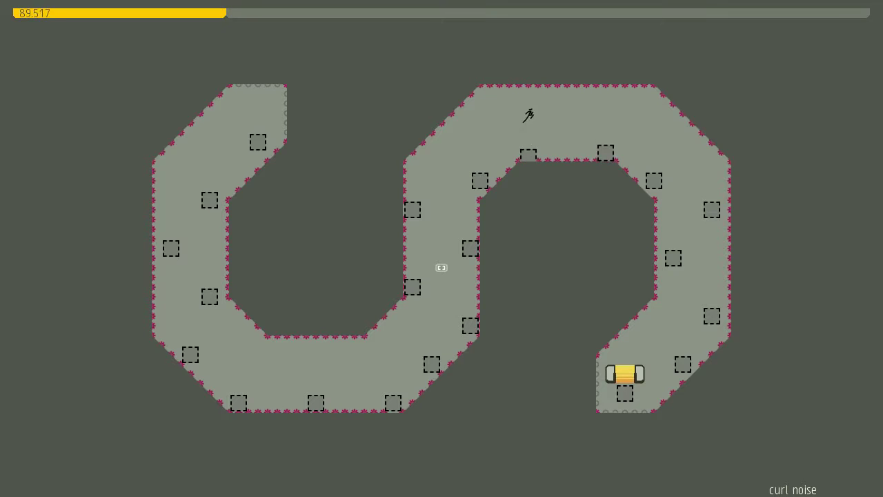
key("Right")
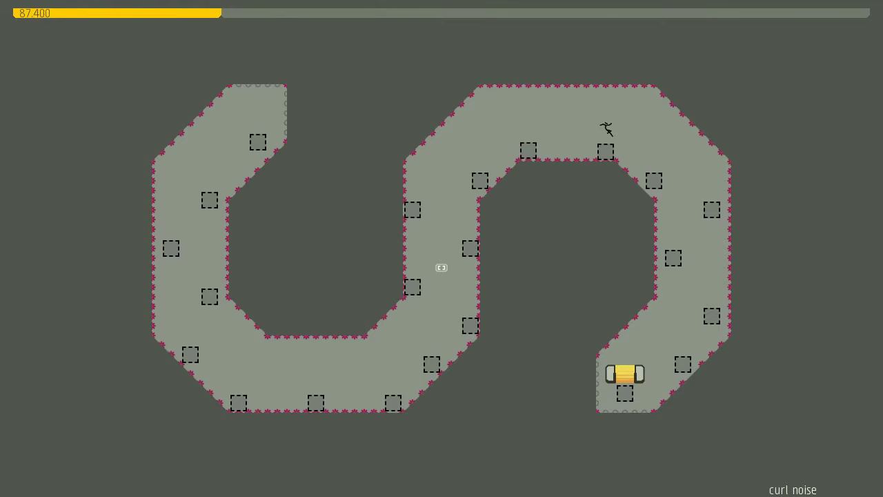
Jump onto the right-hand slope and descend the right corridor into the exit door.
key("Right")
key("shift")
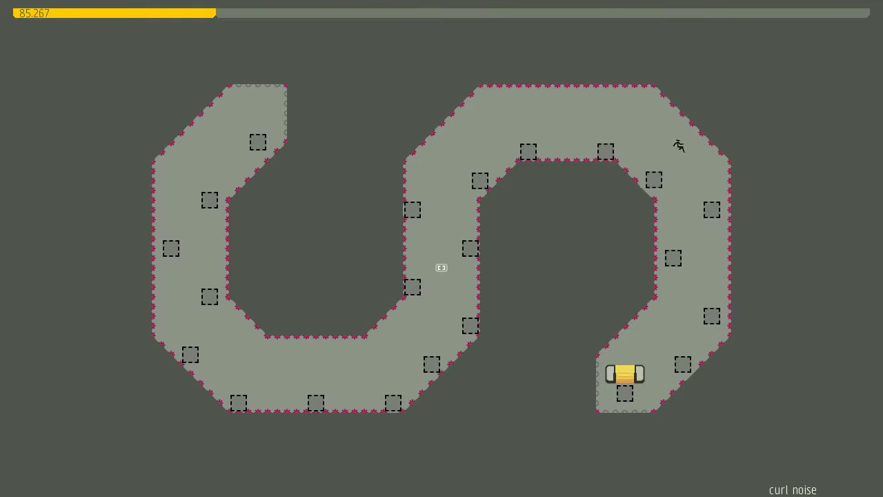
key("Right")
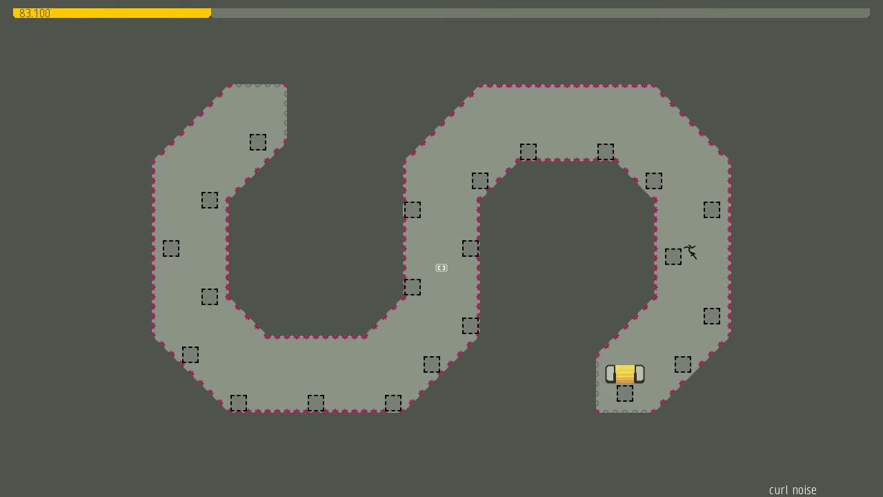
key("Left")
key("Left")
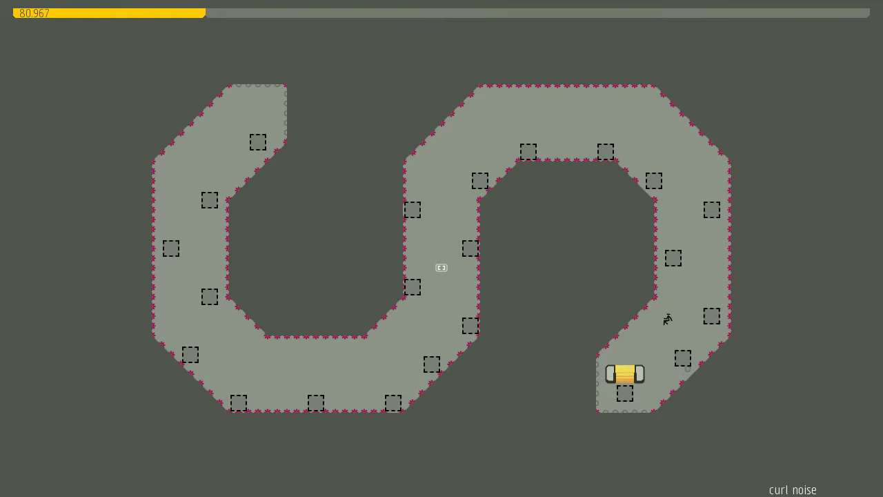
Continue to Level 1 'in an upwardly fashion', retrying after a drone kill.
key("z")
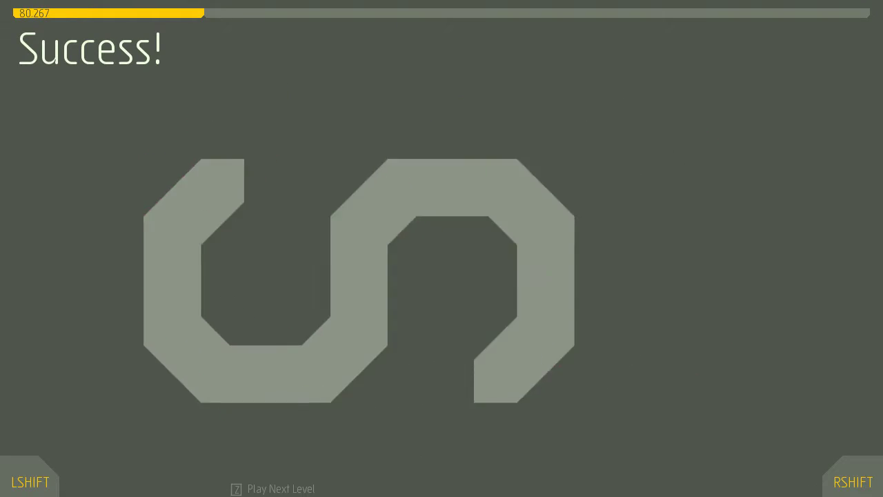
key("z")
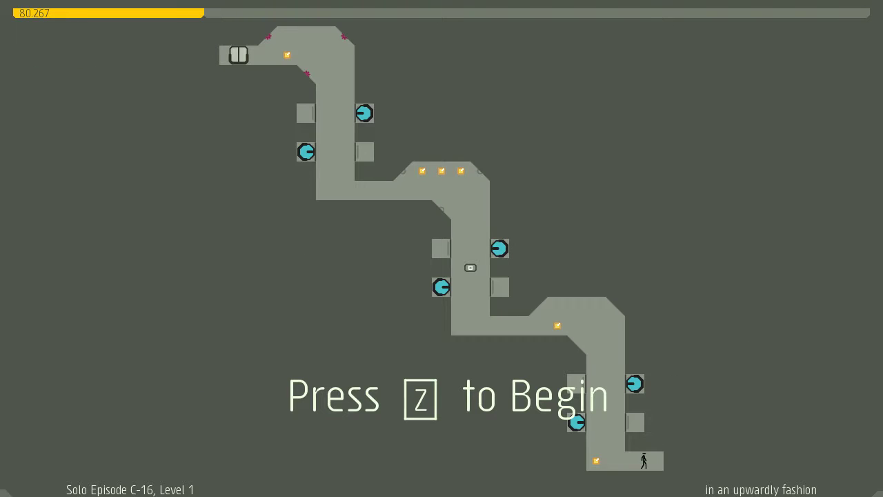
key("z")
key("Left")
key("z")
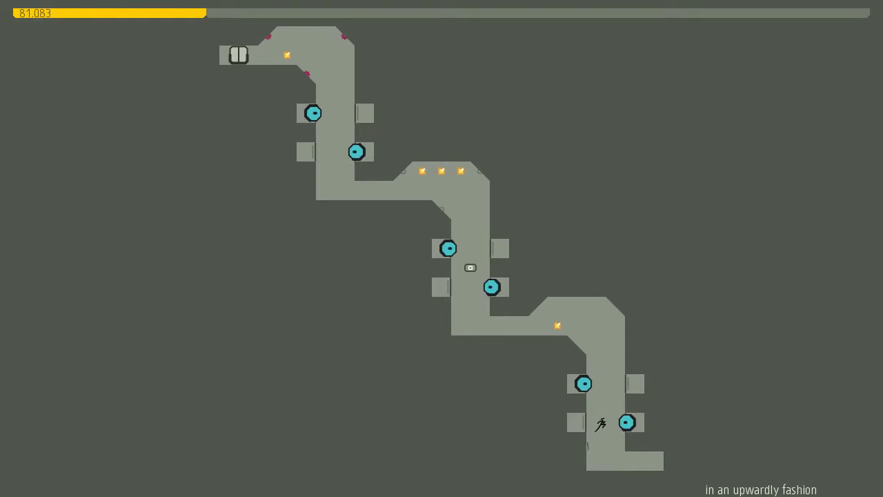
key("z")
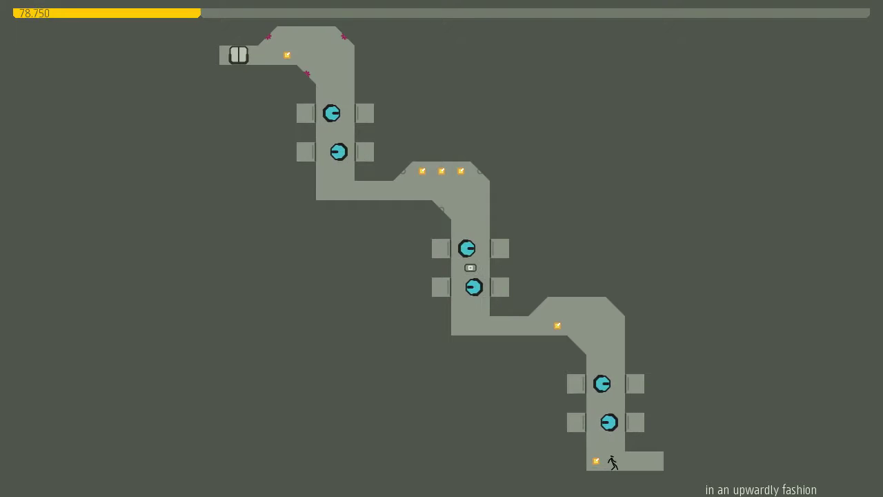
Climb past the drones collecting gold and the switch, exit, and continue to Level 2.
key("z")
key("z")
key("Left")
key("Left")
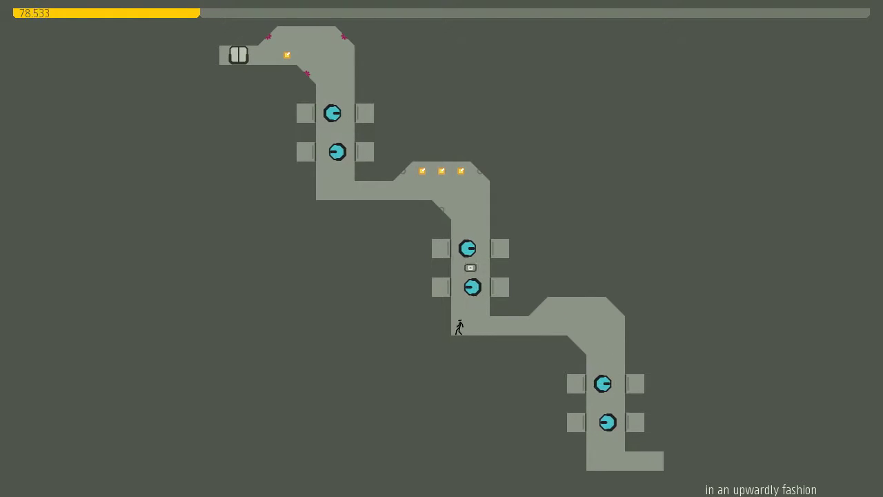
key("z")
key("z")
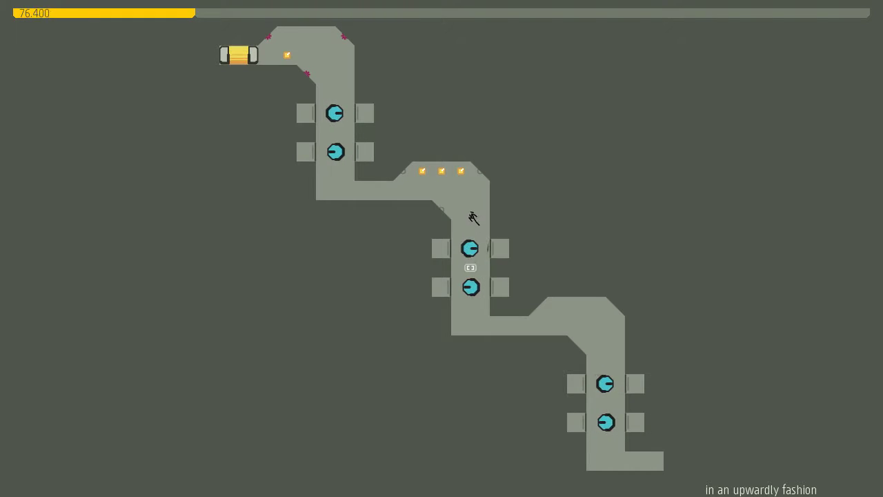
key("Left")
key("Left")
key("Left")
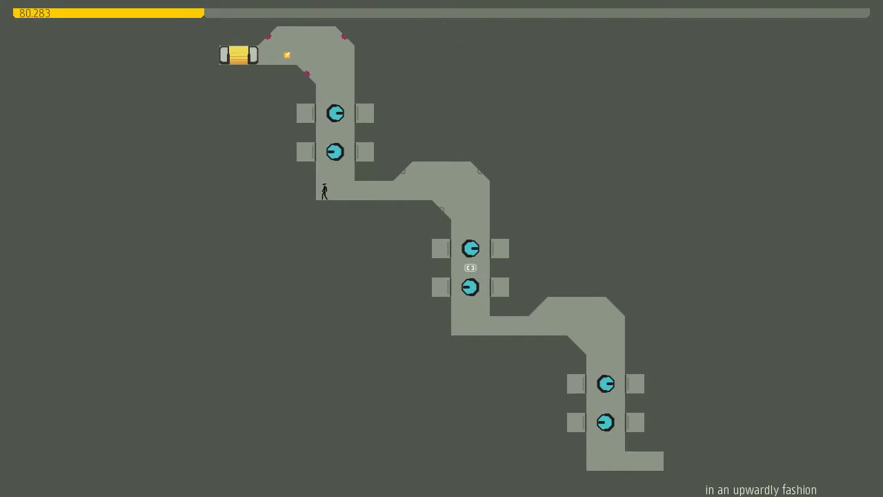
key("z")
key("z")
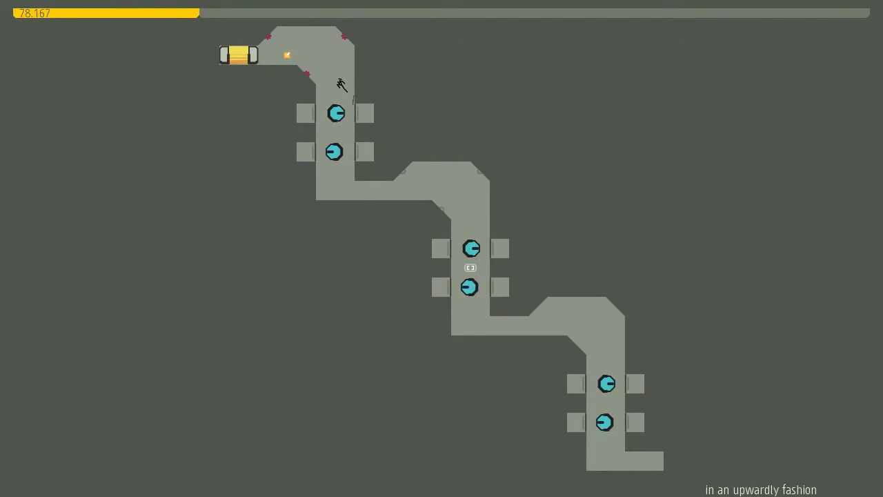
key("Left")
key("Left")
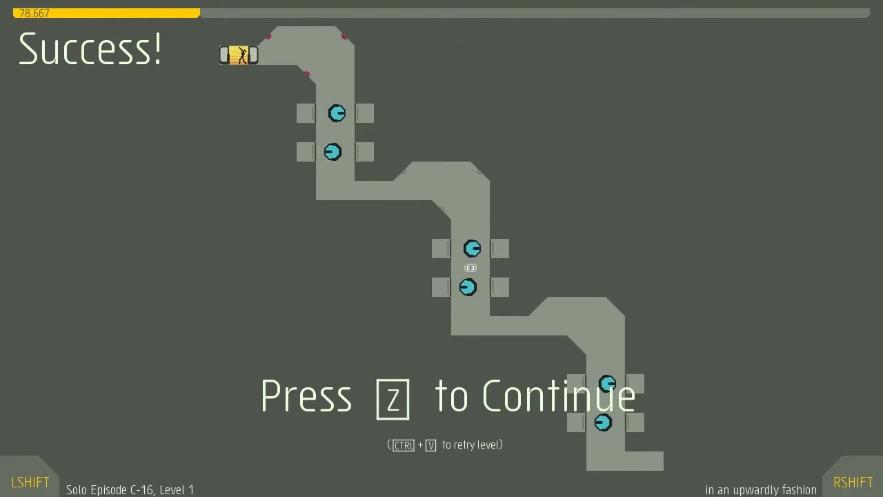
key("z")
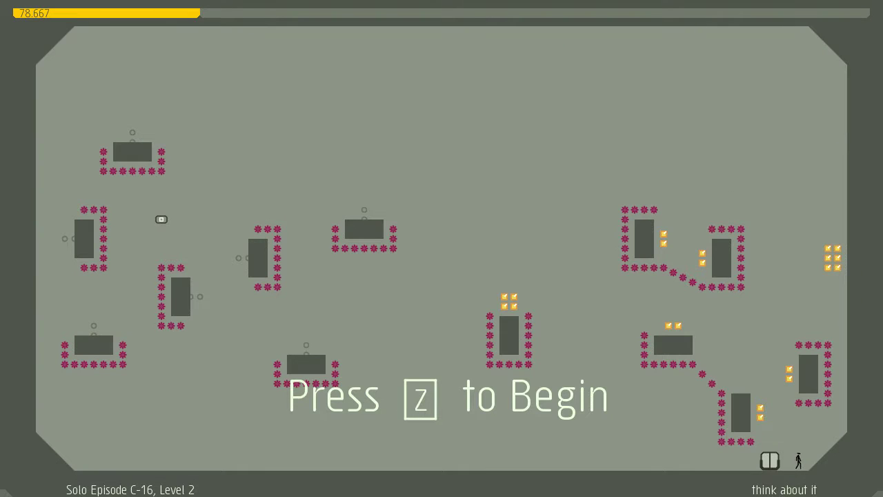
Play Level 2 'think about it' through to the exit and advance to Level 3 'press your luck'.
key("z")
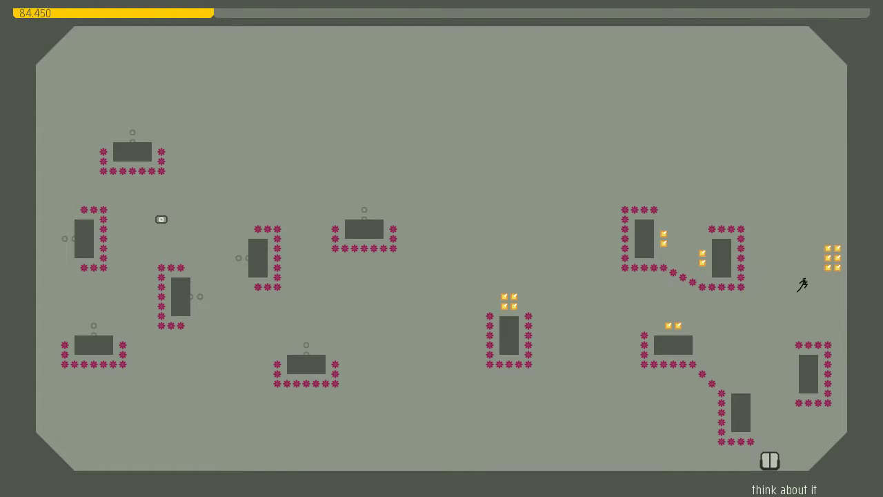
key("shift")
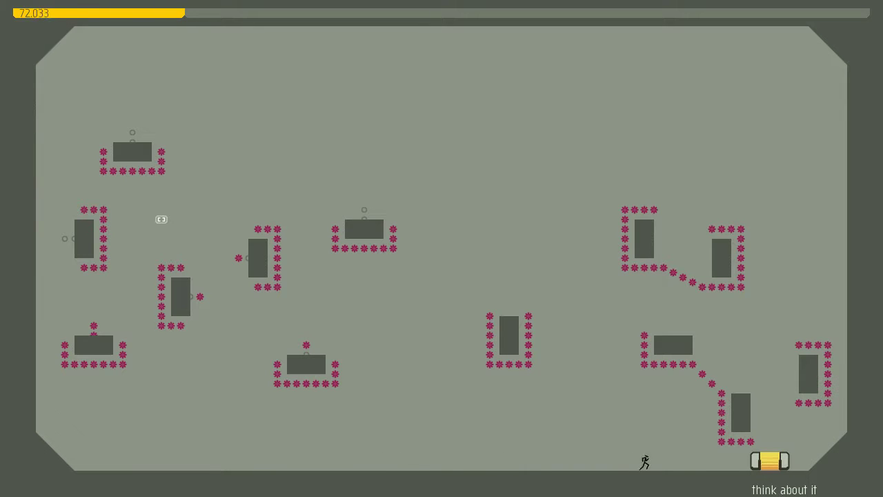
key("z")
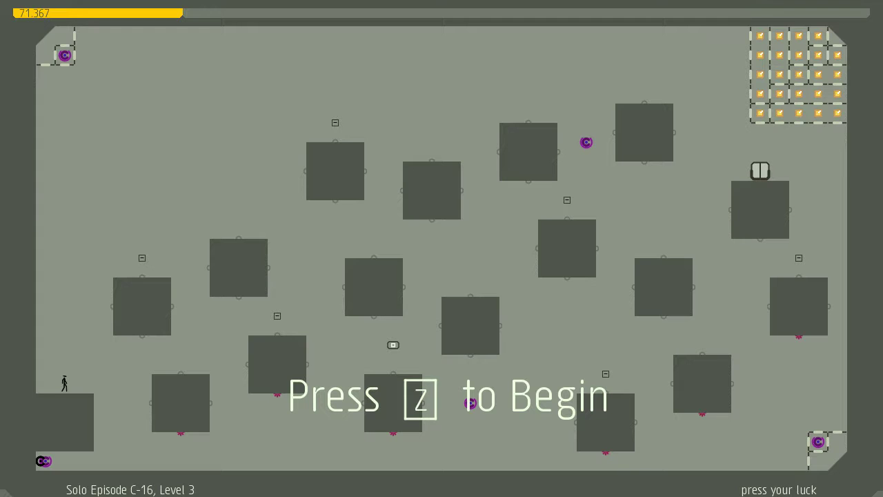
Start Level 3 and work left across the blocks, dodging drones until killed.
key("z")
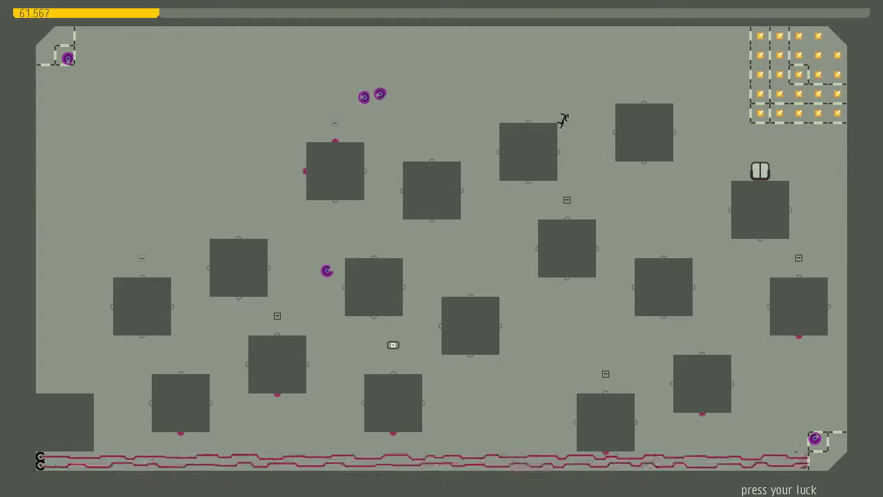
key("Left")
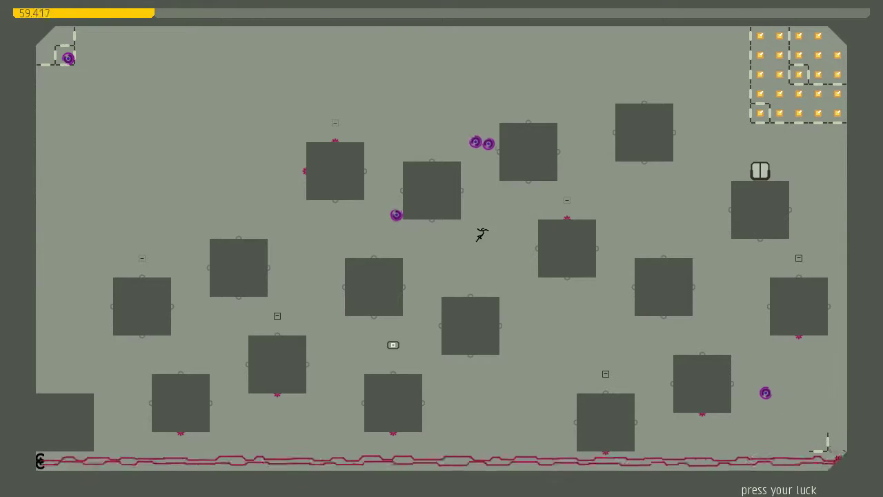
key("Left")
key("shift")
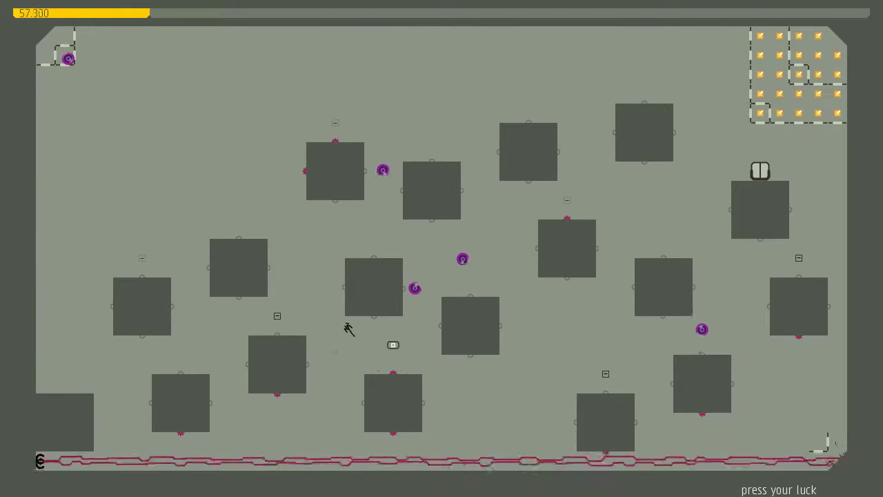
key("Left")
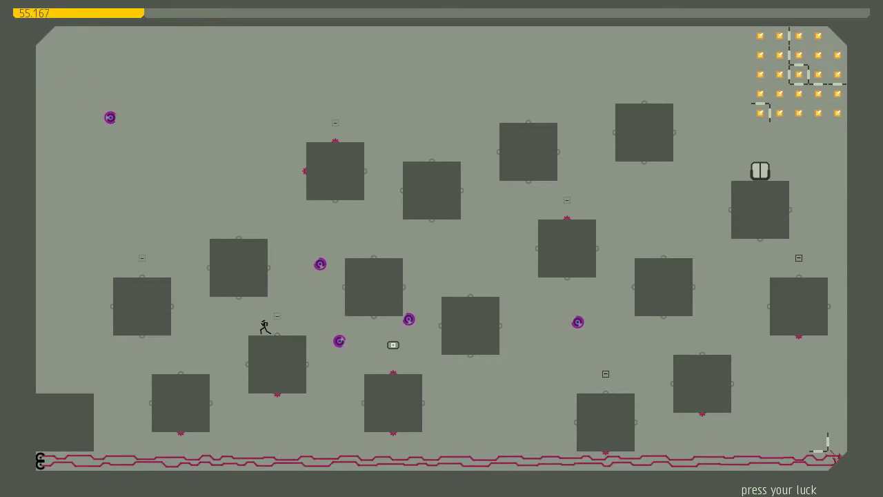
key("Left")
key("shift")
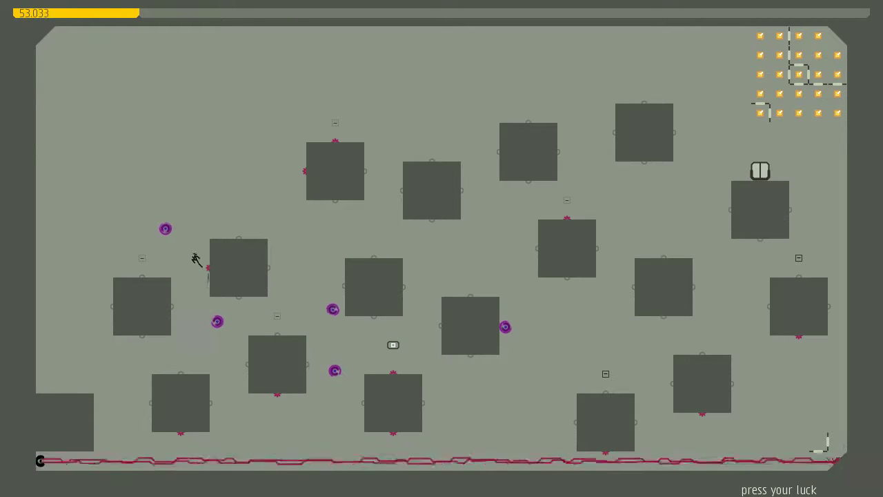
key("Left")
key("shift")
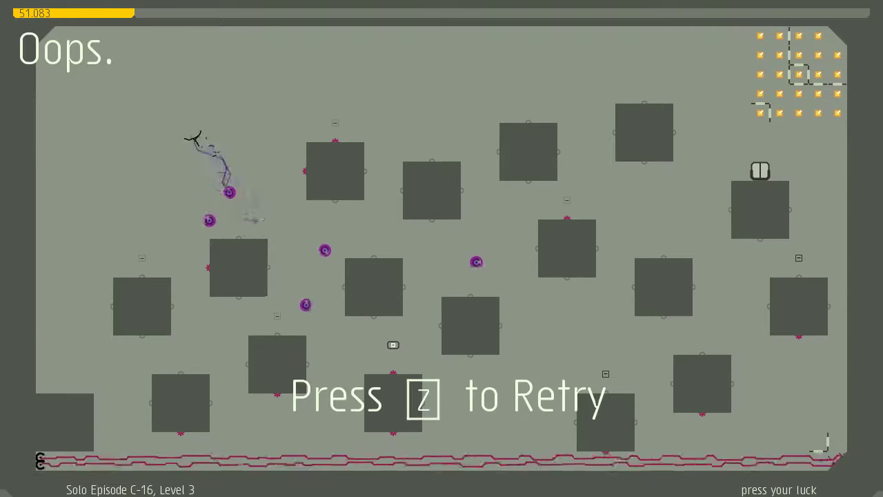
Retry Level 3, running down-left through the lower blocks, then restart after dying.
key("z")
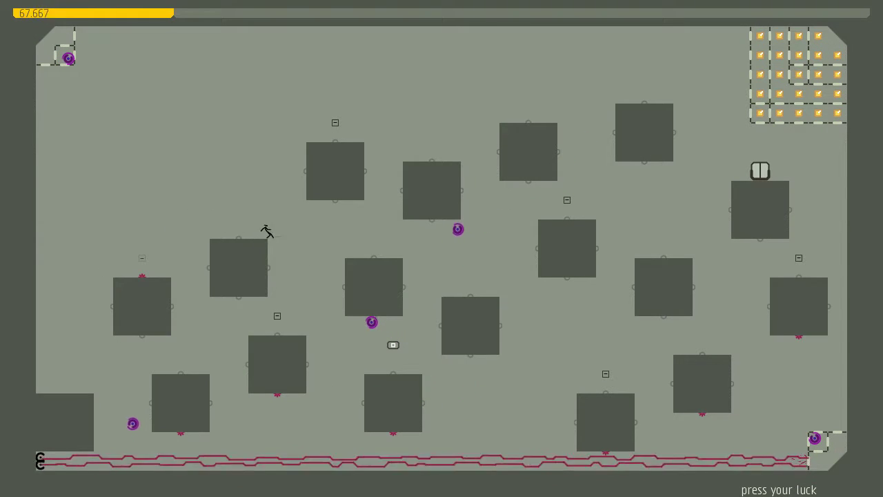
key("Left")
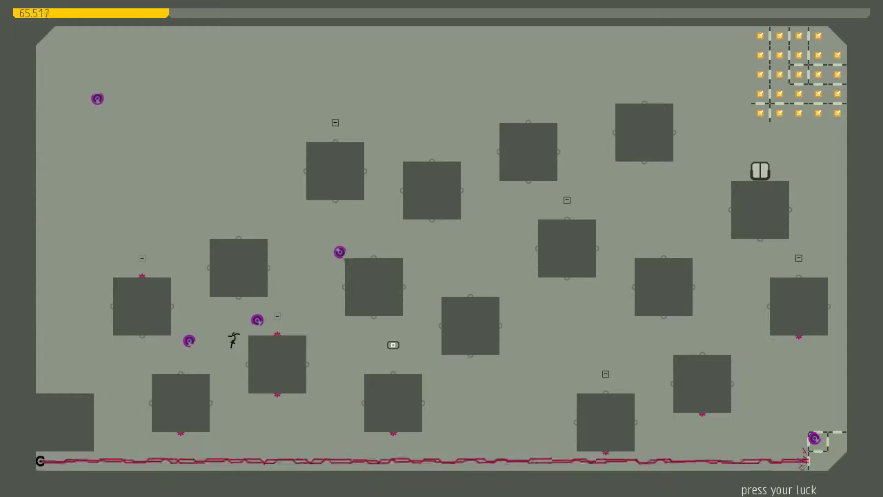
key("Left")
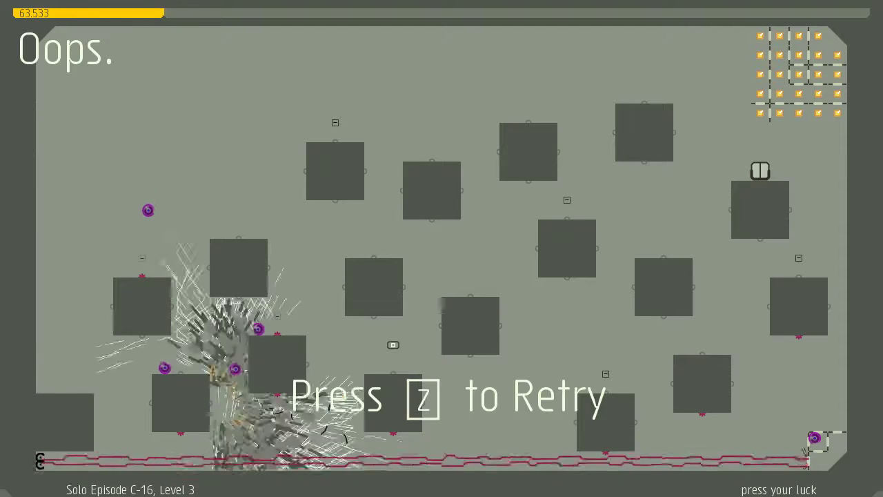
key("z")
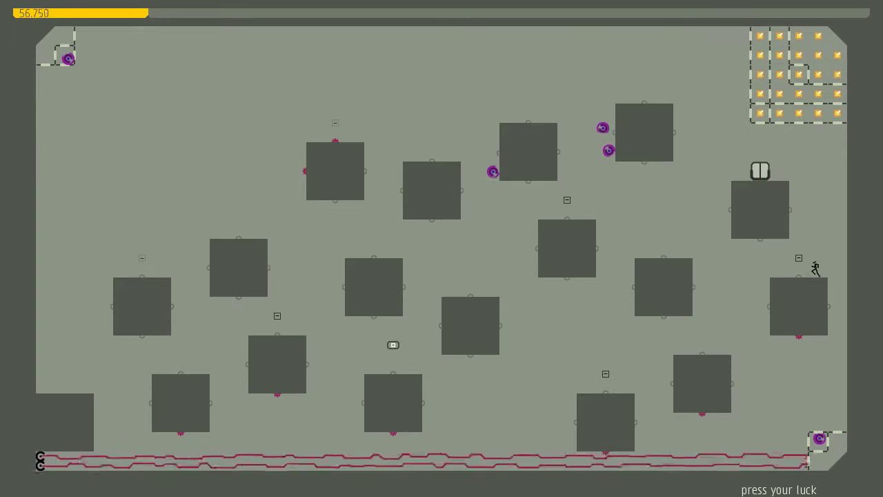
Drop onto the block and run over the switch to open the exit.
key("Left")
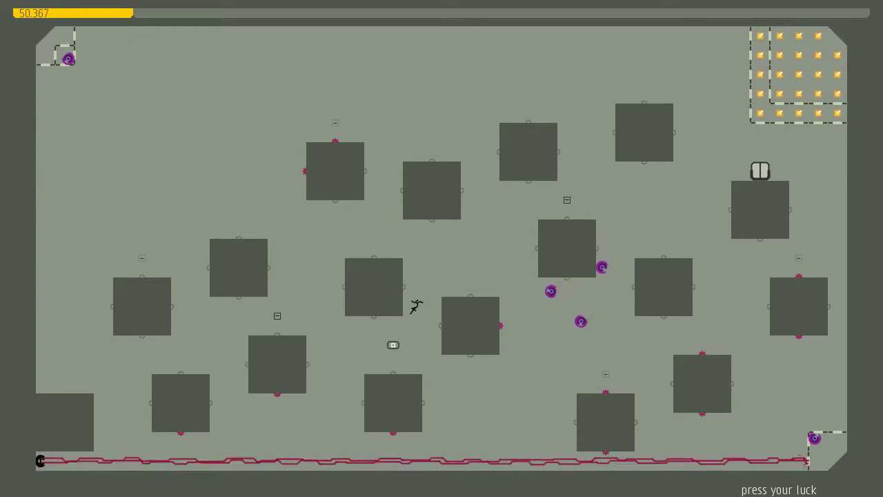
key("Left")
key("Right")
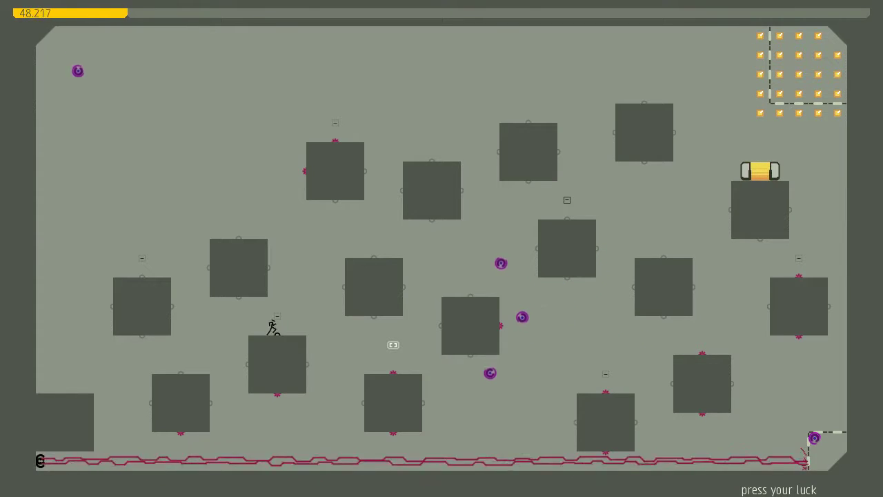
key("shift")
key("Left")
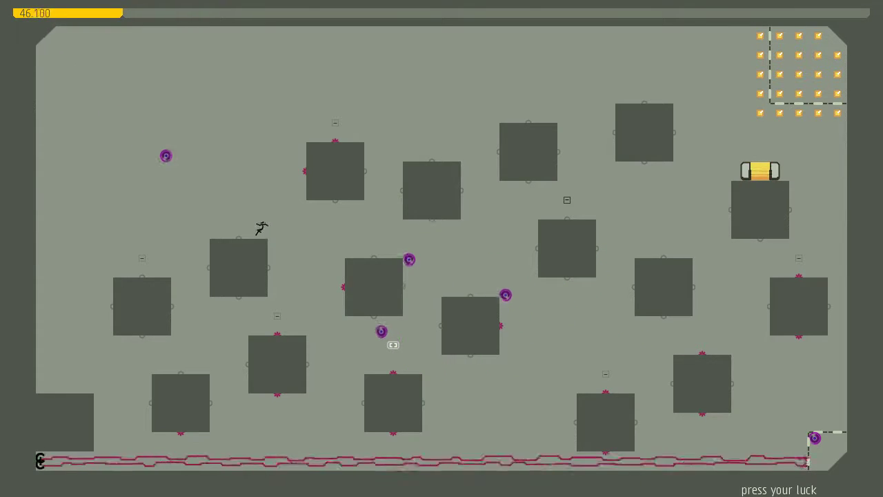
Wall-jump to the top of the level and collect the top-right gold cluster.
key("shift")
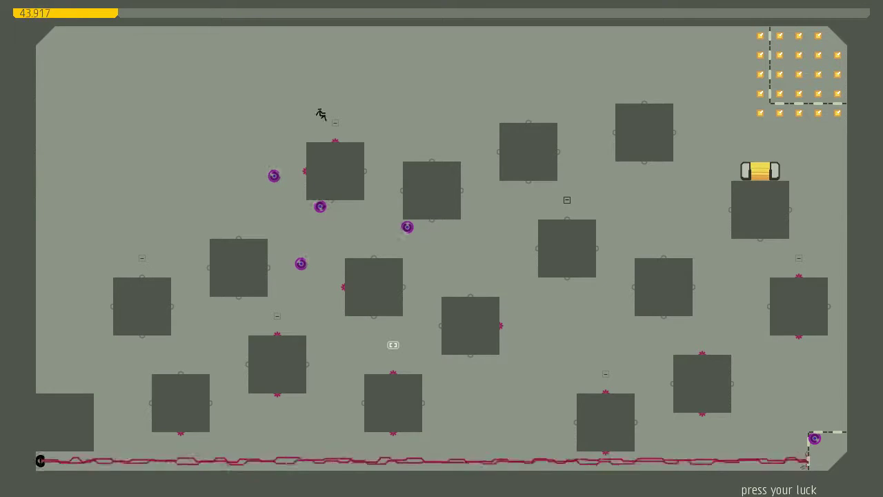
key("Right")
key("Right")
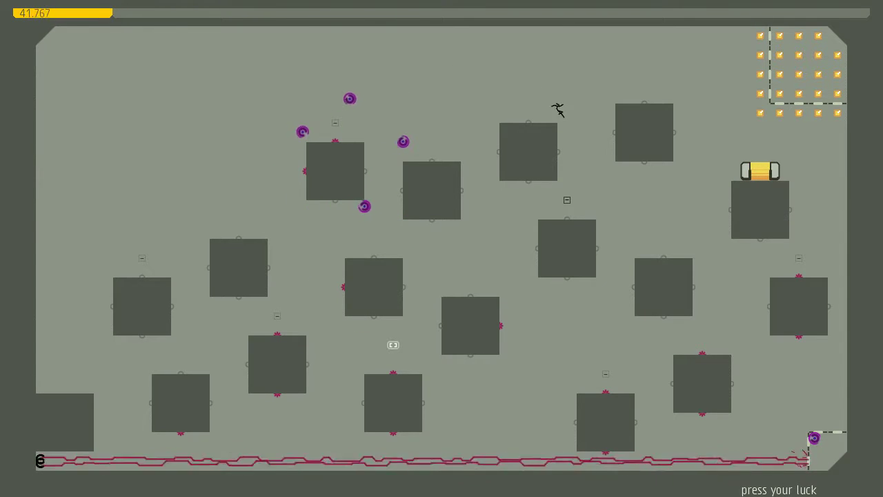
key("shift")
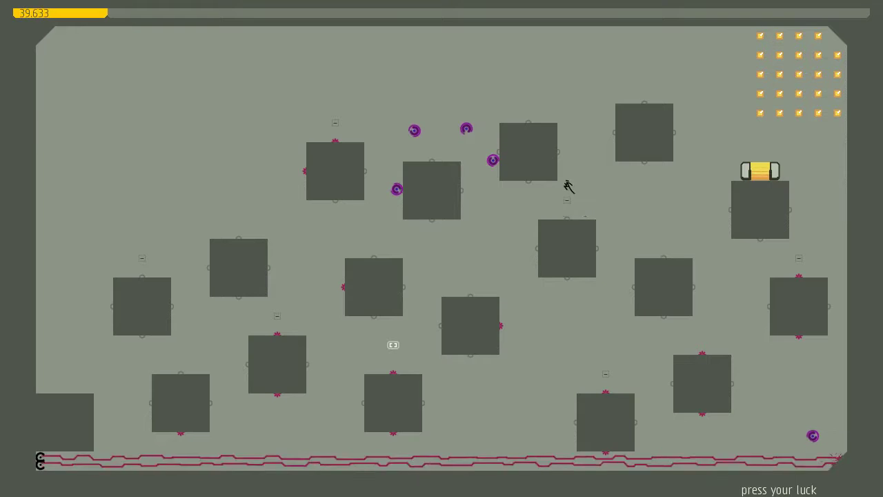
key("shift")
key("Right")
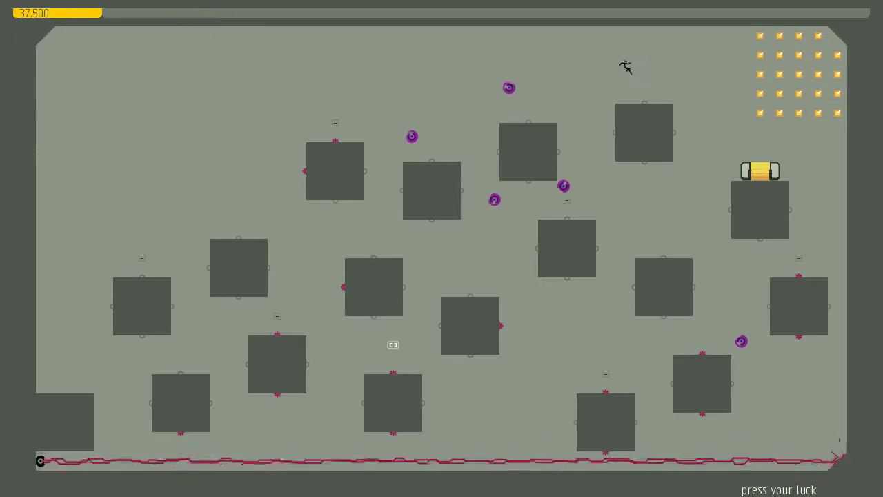
key("Right")
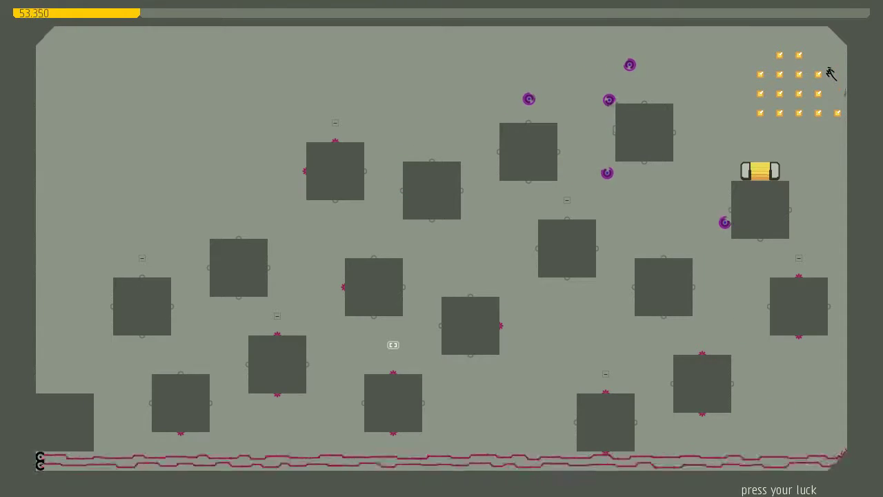
key("Left")
key("Right")
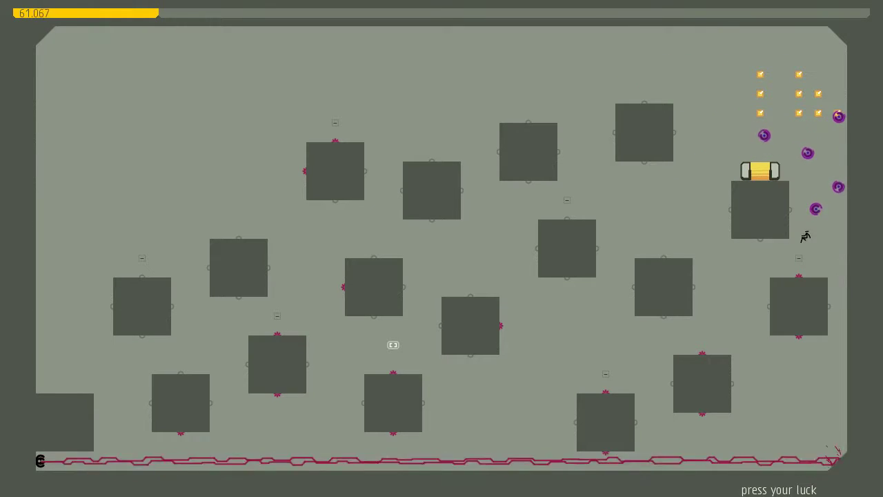
Flee the drones and run right for the remaining gold, dying on the right wall.
key("Left")
key("Left")
key("shift")
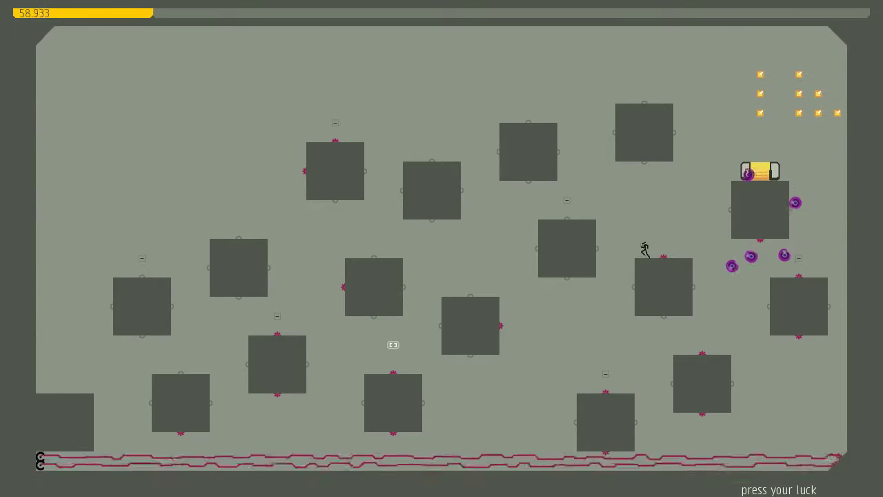
key("shift")
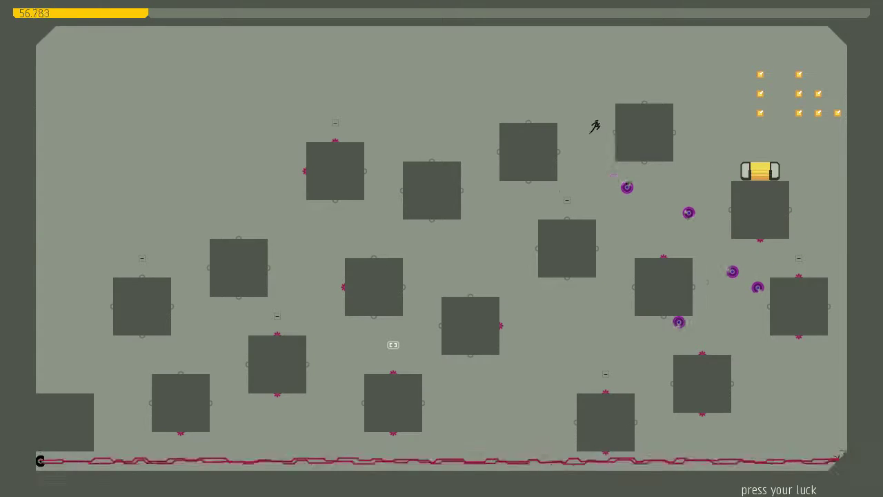
key("Right")
key("Right")
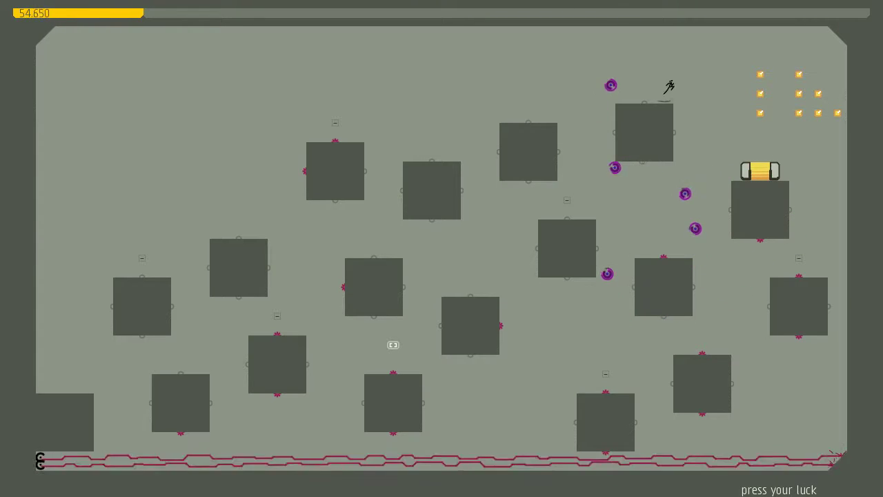
key("shift")
key("Right")
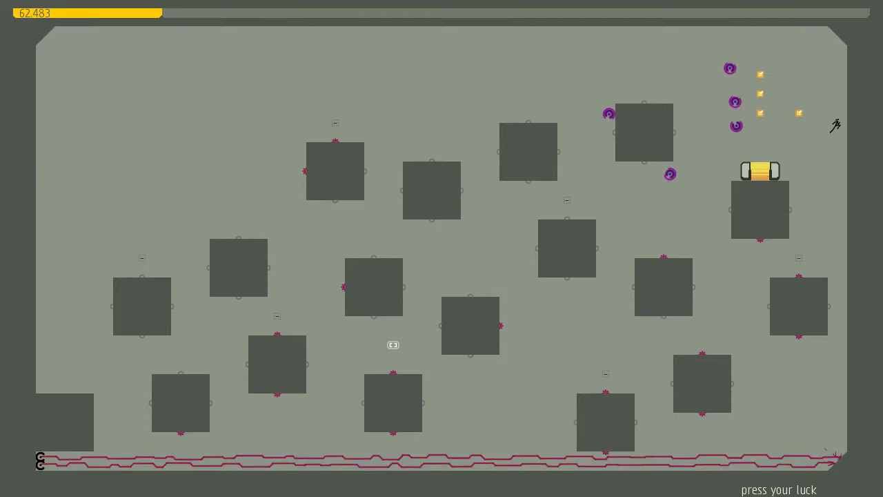
key("Right")
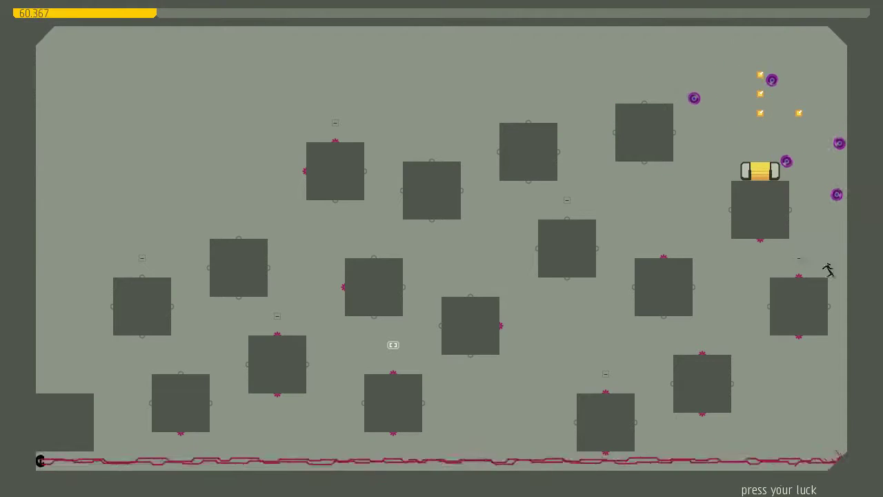
key("Left")
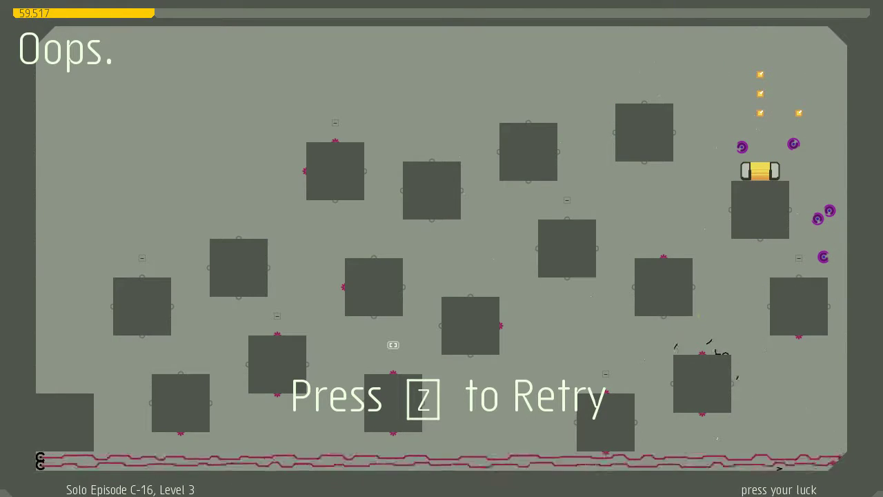
Restart Level 3 and climb up-right across the blocks to the top of the level.
key("z")
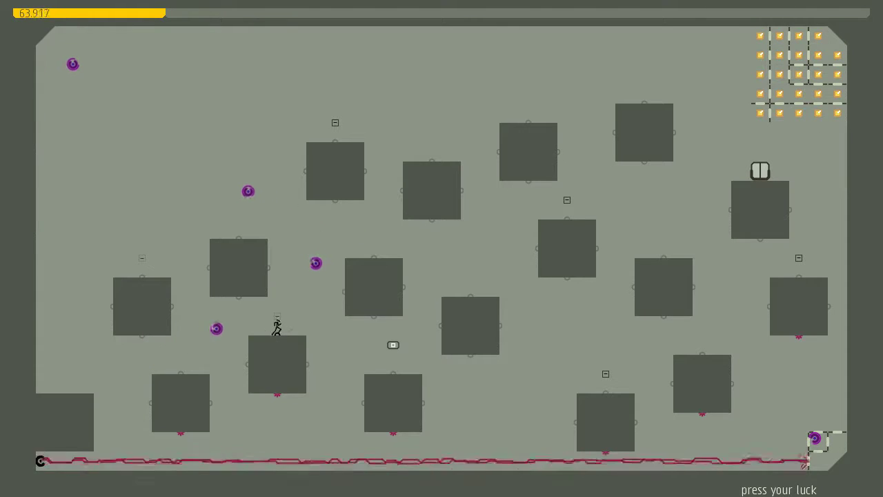
key("Right")
key("shift")
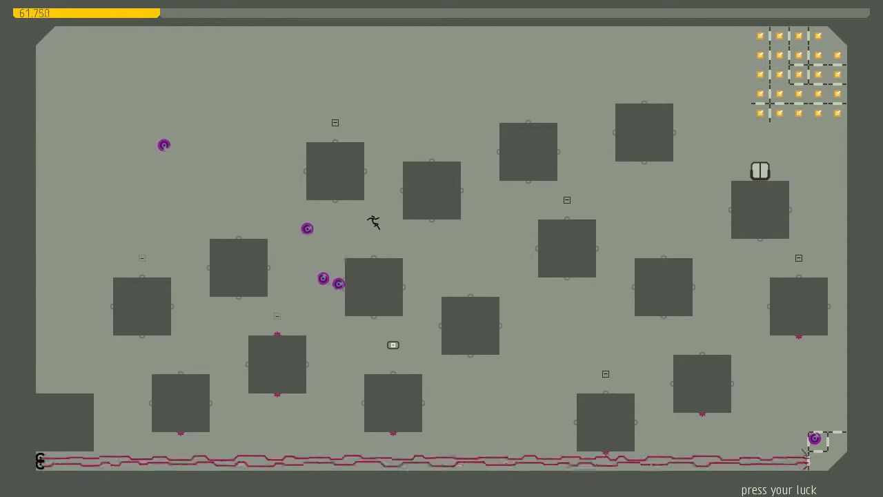
key("shift")
key("Right")
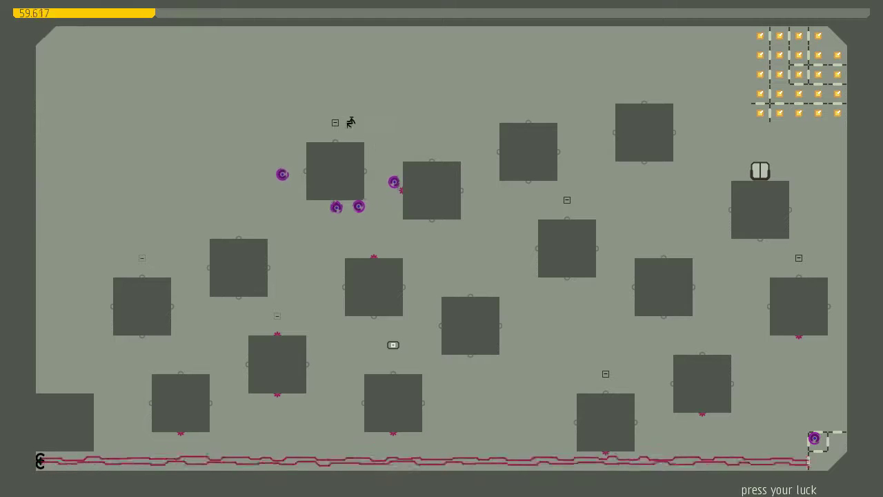
key("shift")
key("Right")
key("Right")
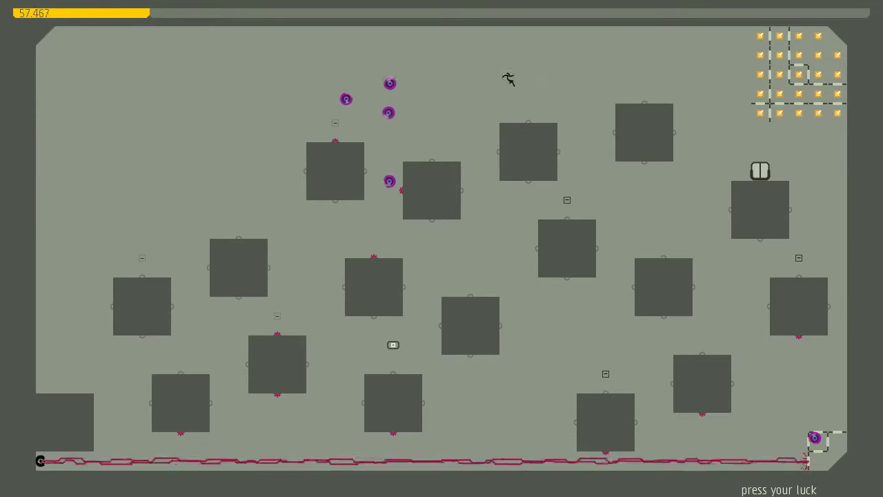
key("shift")
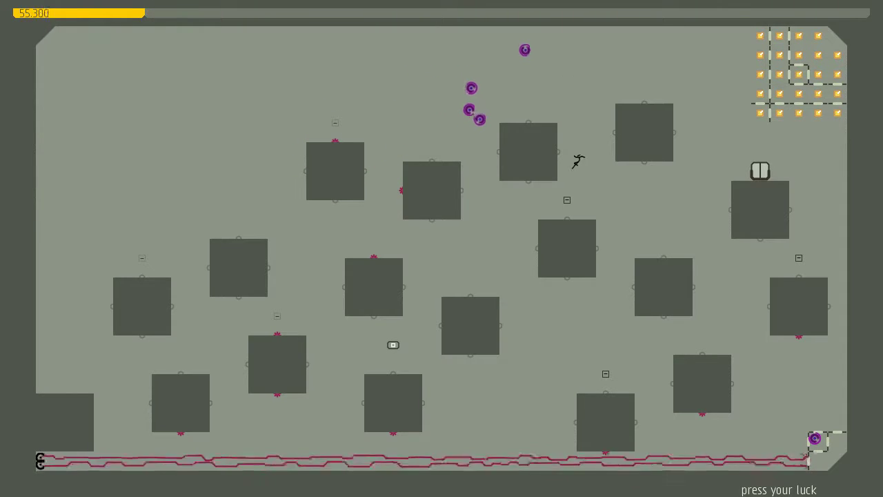
Drop to a lower block, then hop up-right into the top-right gold cluster.
key("Right")
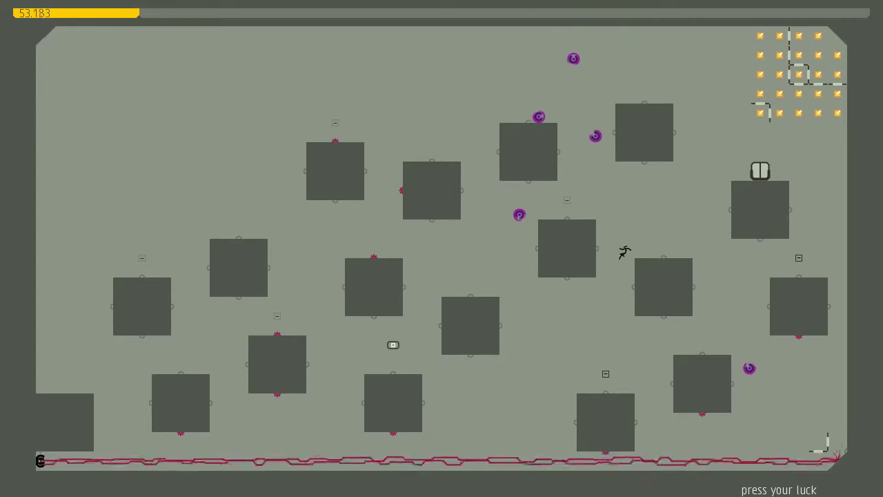
key("Left")
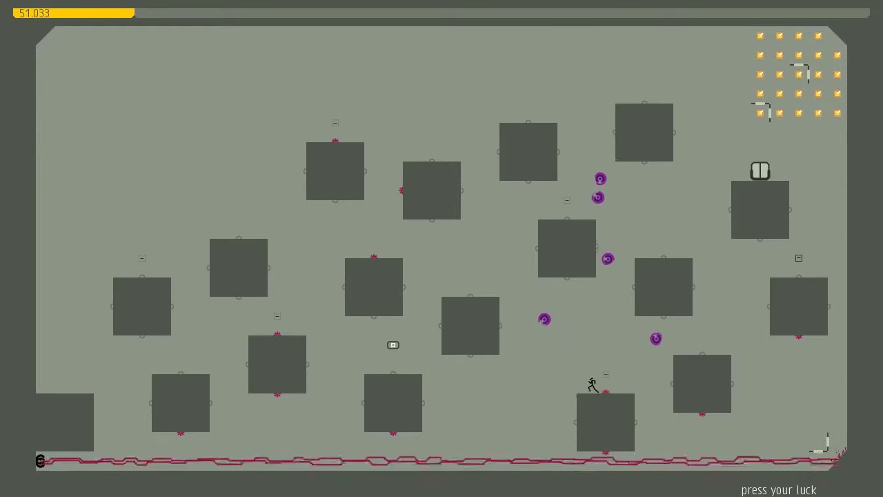
key("shift")
key("Right")
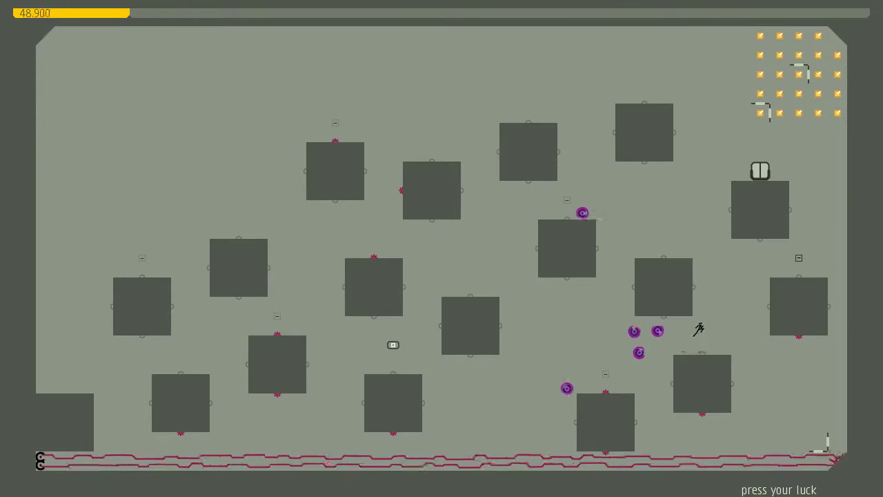
key("shift")
key("Right")
key("shift")
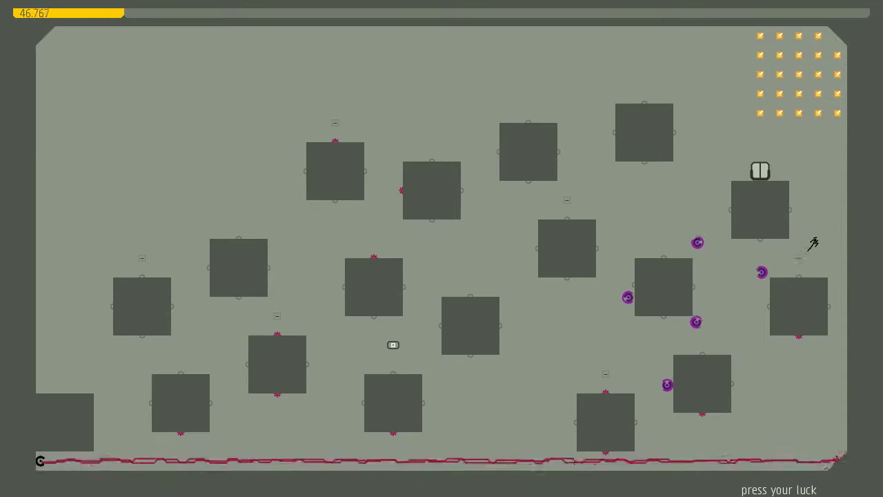
key("Right")
Sweep back and forth through the top-right cluster collecting its gold.
key("Left")
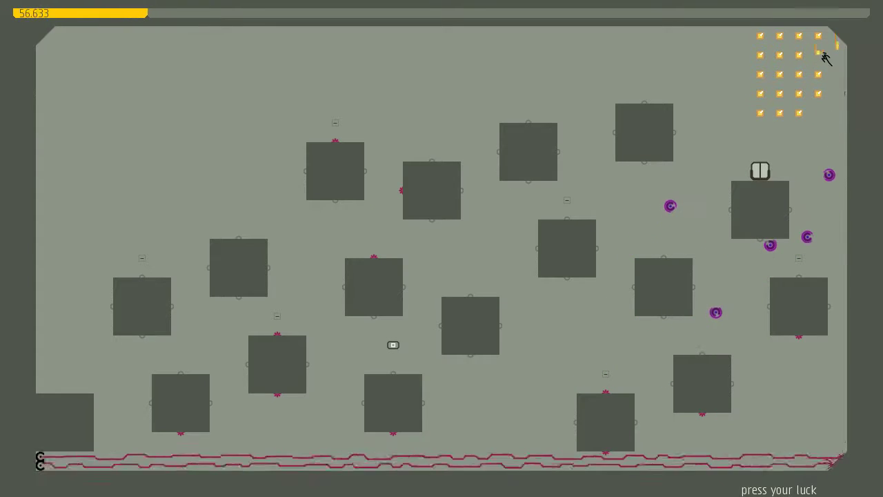
key("shift")
key("Left")
key("shift")
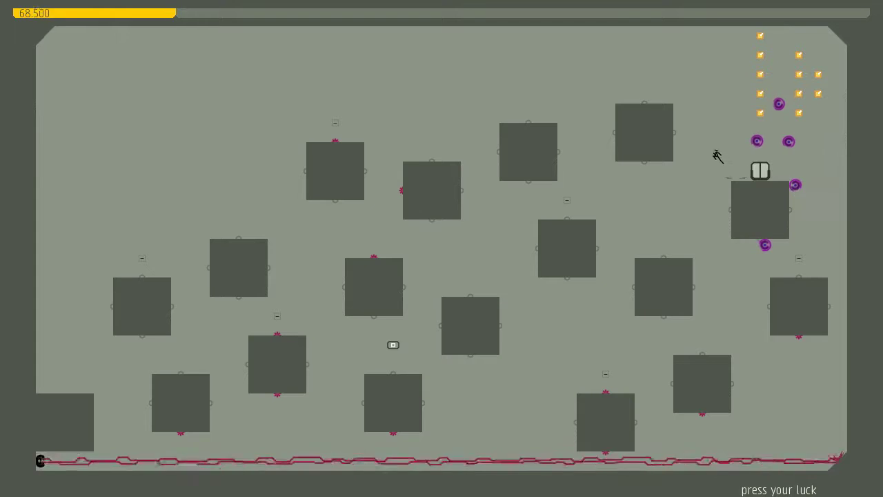
key("Right")
key("Right")
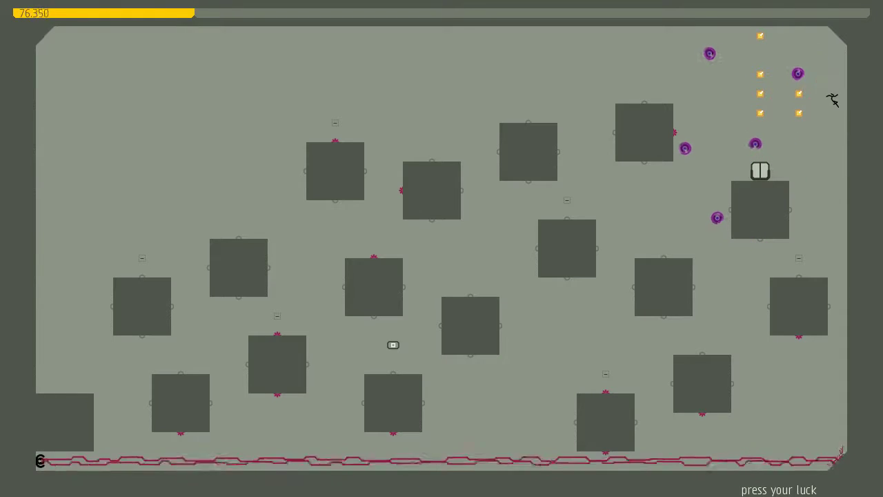
key("Left")
key("Right")
Work left between the lower blocks and hit the switch that opens the exit.
key("Left")
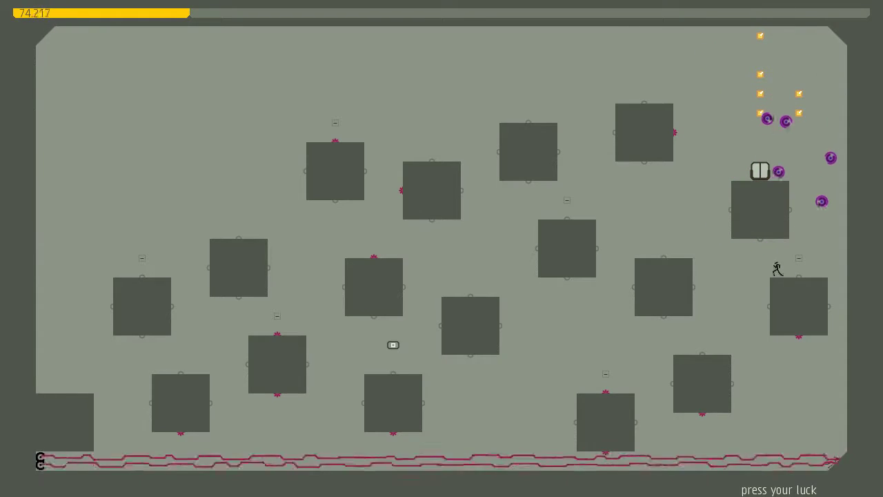
key("shift")
key("Left")
key("Left")
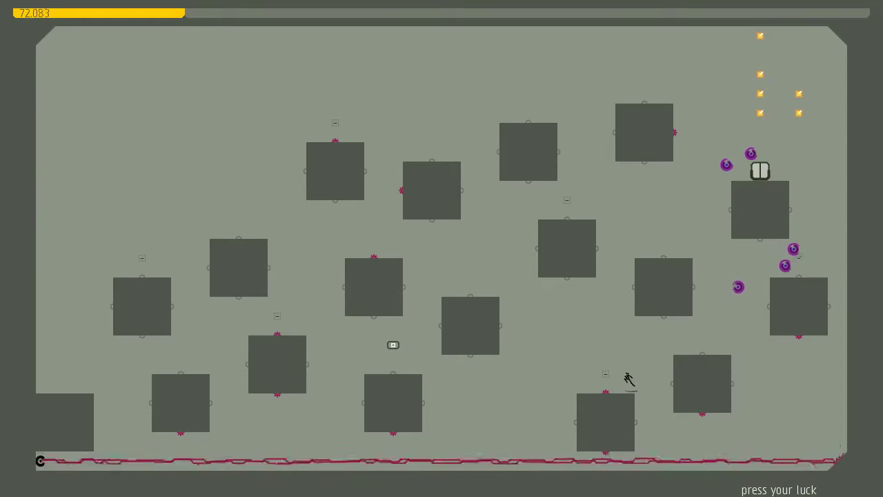
key("shift")
key("Left")
key("Left")
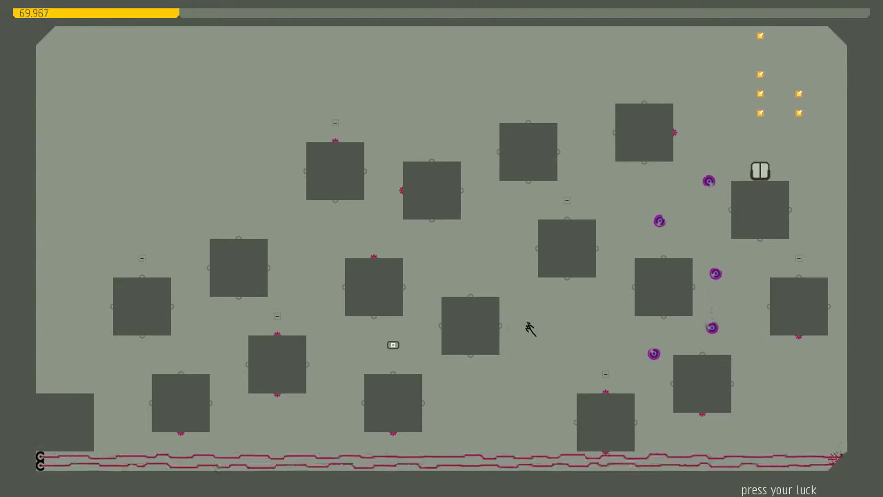
key("shift")
key("Left")
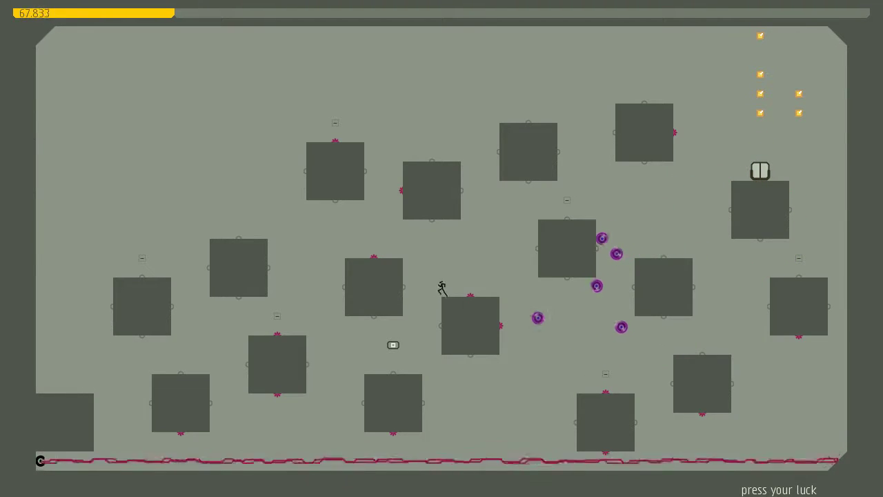
key("Left")
key("Left")
key("Left")
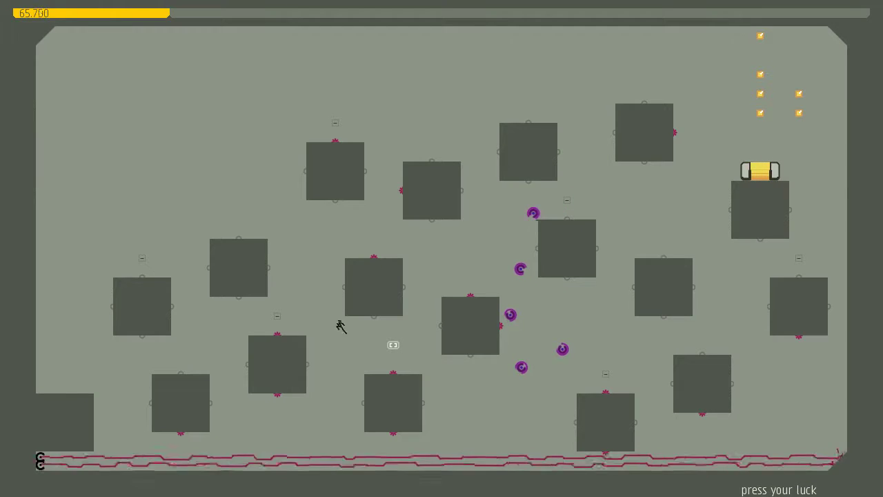
Climb up-left beside the blocks and leap right across the top of the level.
key("shift")
key("Left")
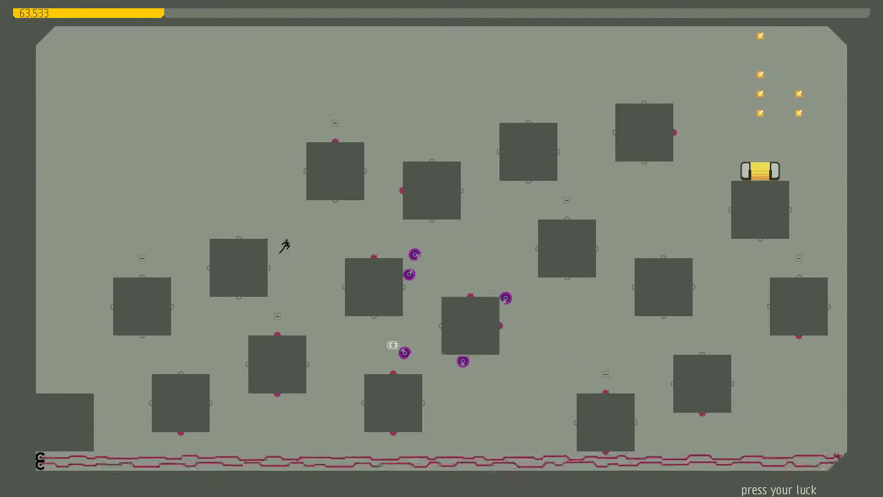
key("shift")
key("Left")
key("shift")
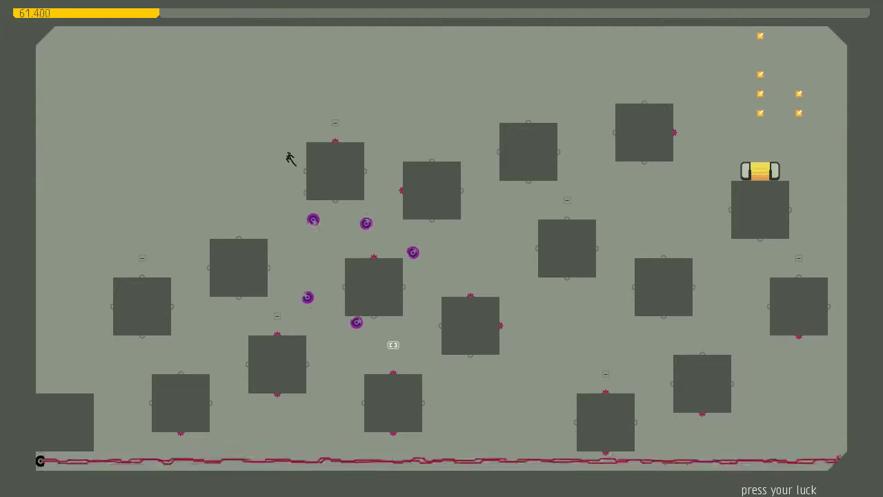
key("Right")
key("Right")
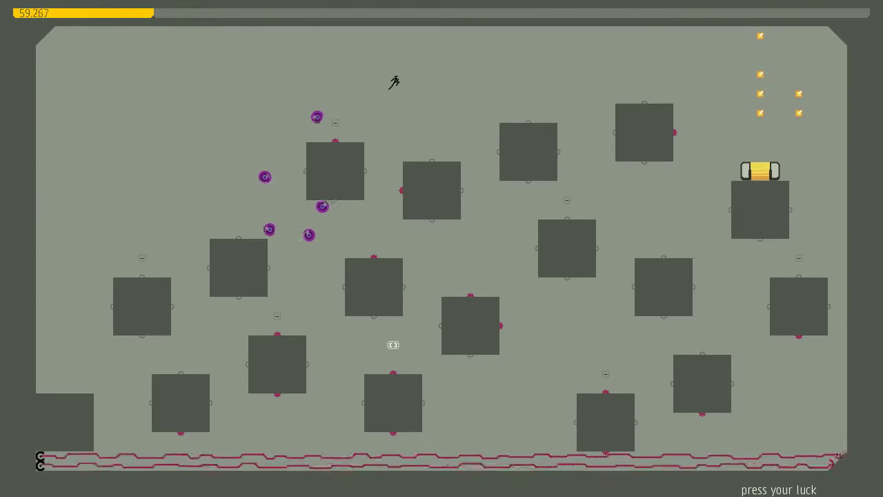
key("shift")
key("Right")
key("Right")
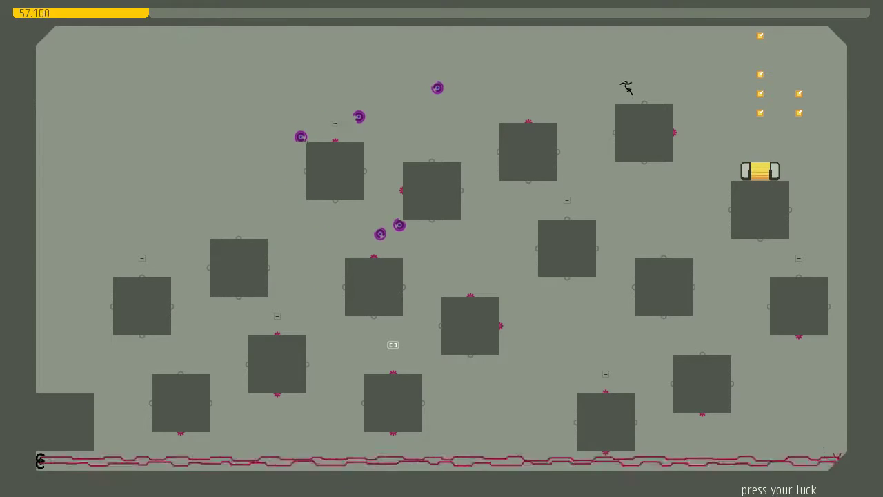
Grab the last gold, enter the open exit, and continue to the episode results.
key("shift")
key("Right")
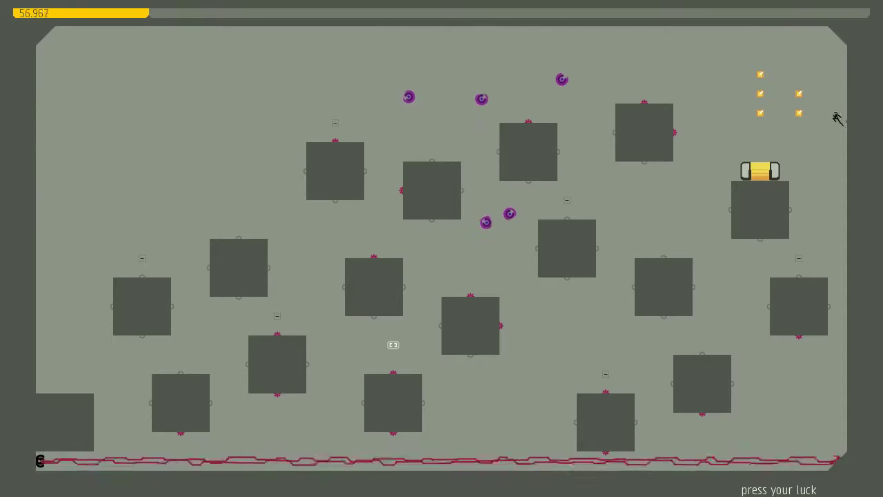
key("Left")
key("Right")
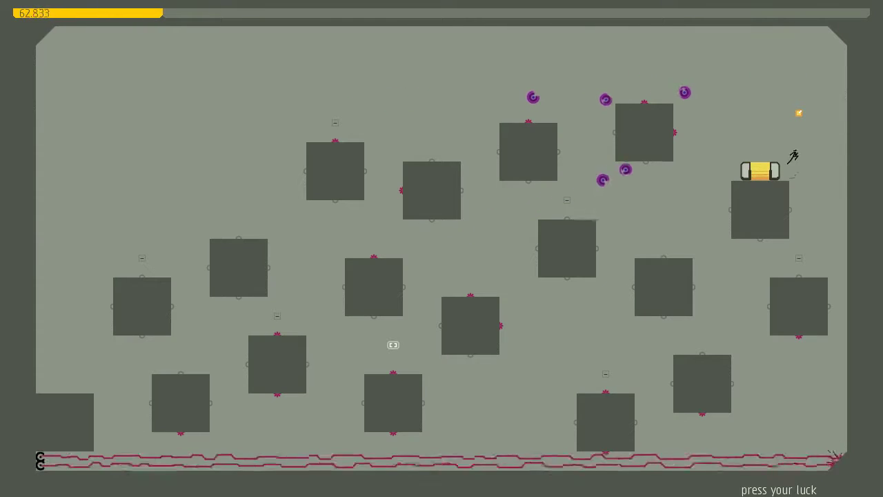
key("shift")
key("Left")
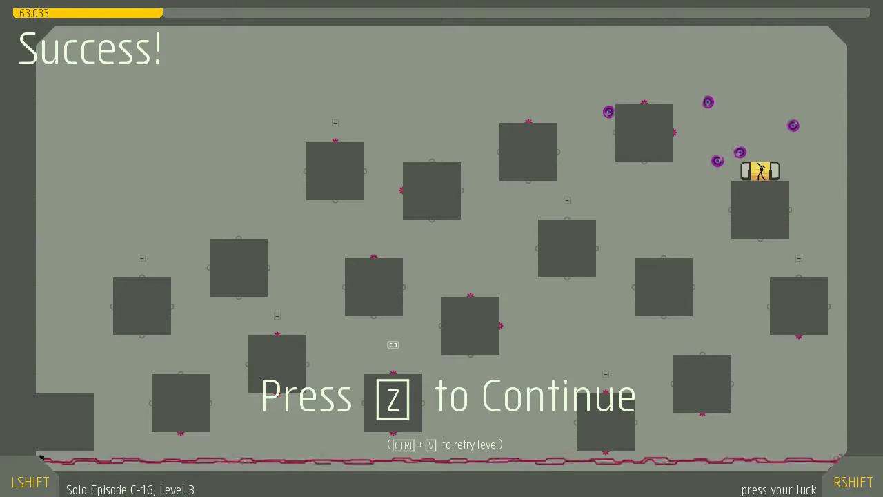
key("z")
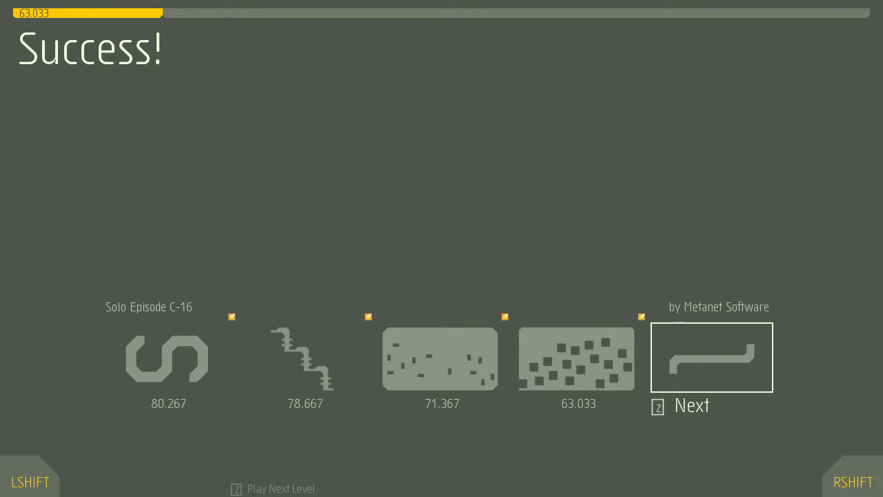
Start Level 4, retry after dying, and run left past mines and drones into the exit.
key("z")
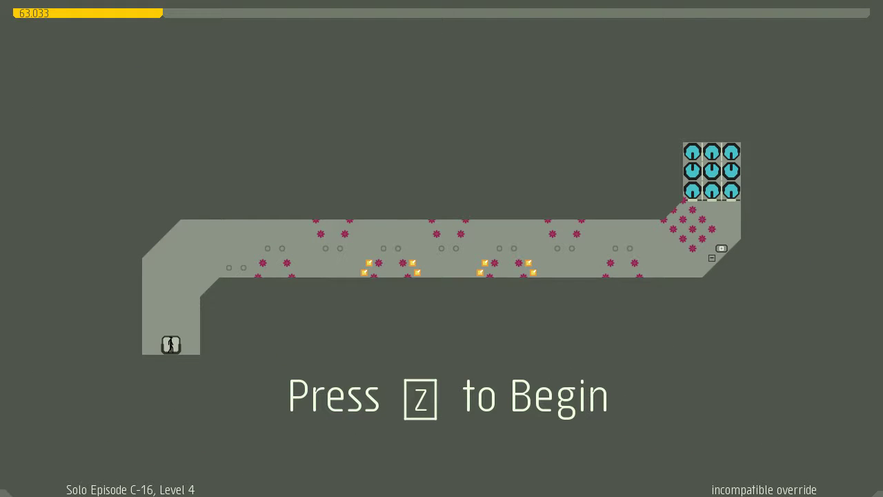
key("z")
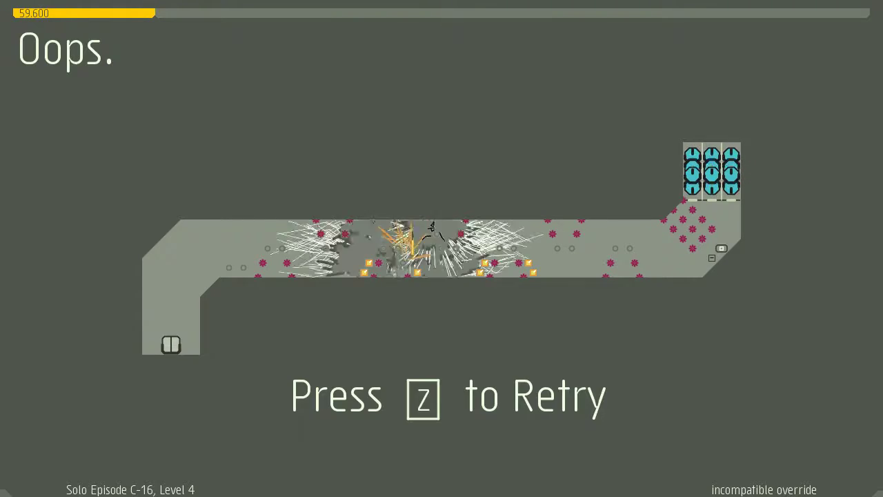
key("z")
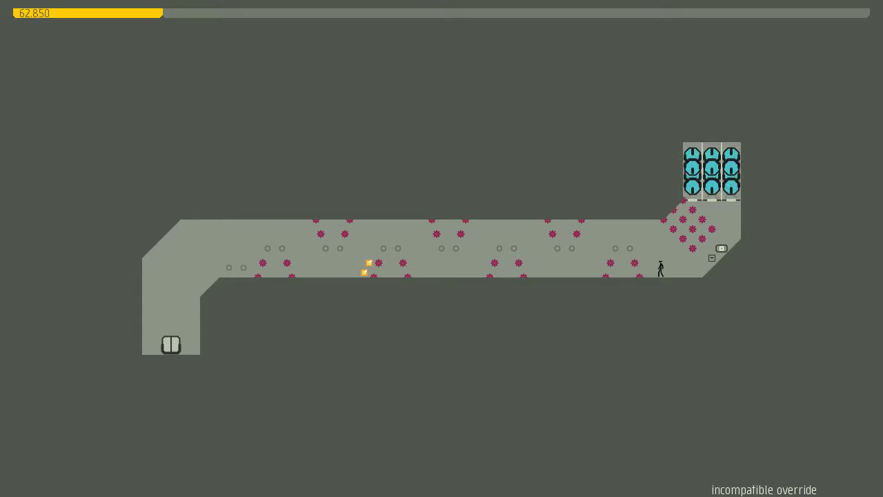
key("Left")
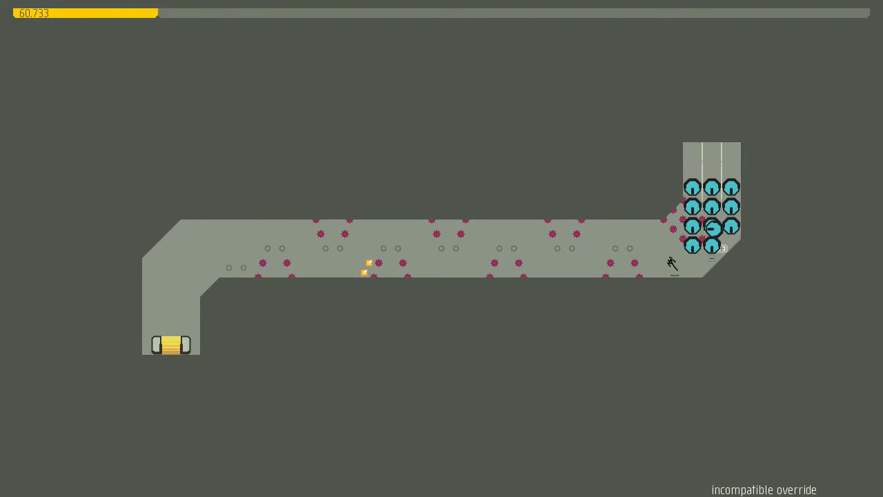
key("Left")
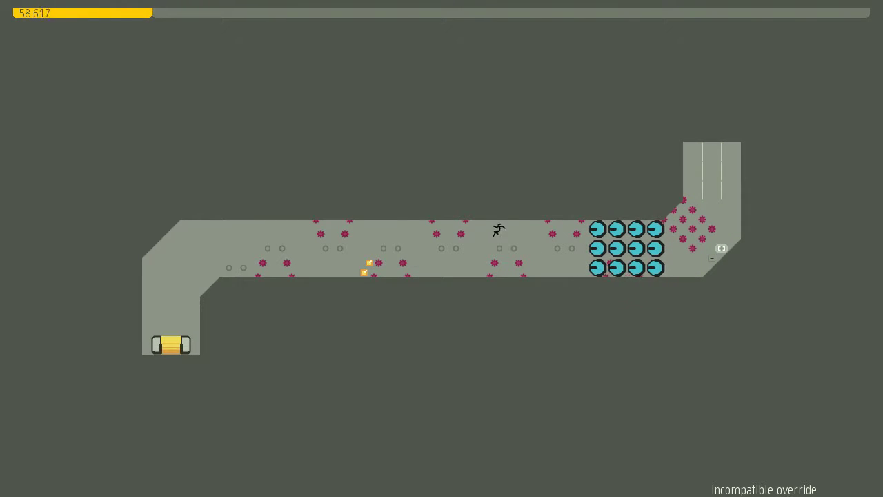
key("Left")
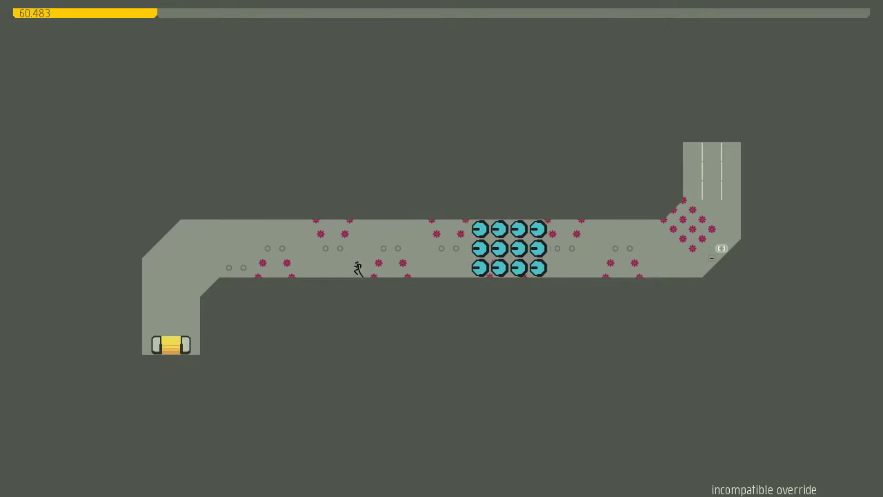
key("Left")
key("Left")
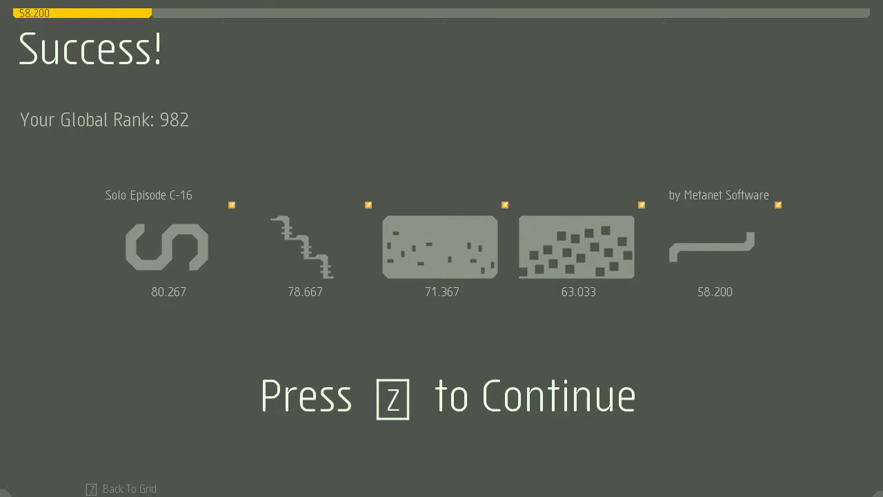
Dismiss the C-16 results and select Solo Episode C-17 on the grid.
key("z")
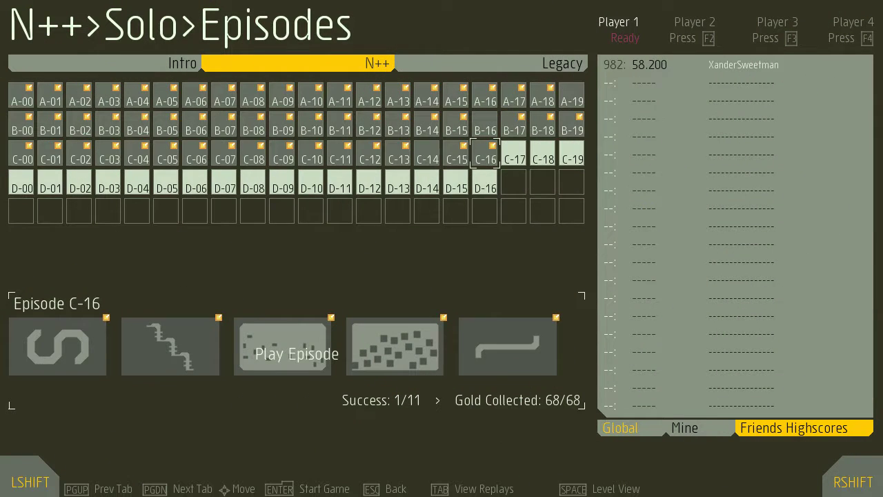
key("Right")
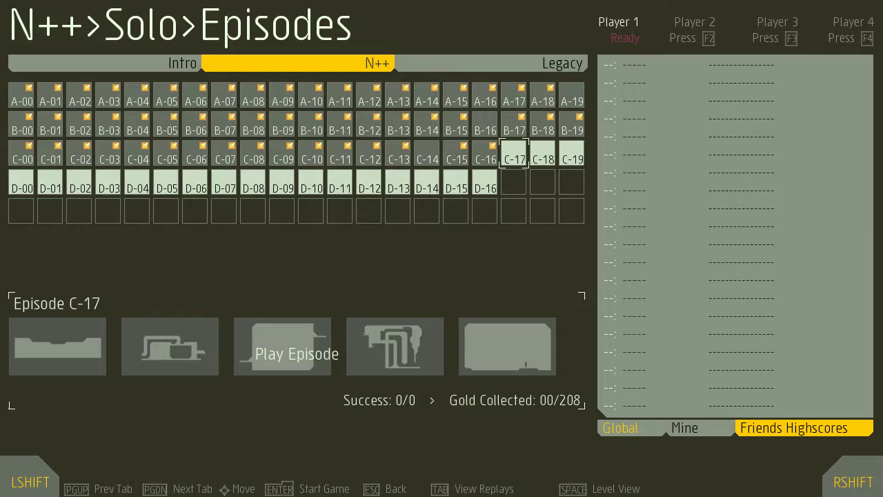
key("Return")
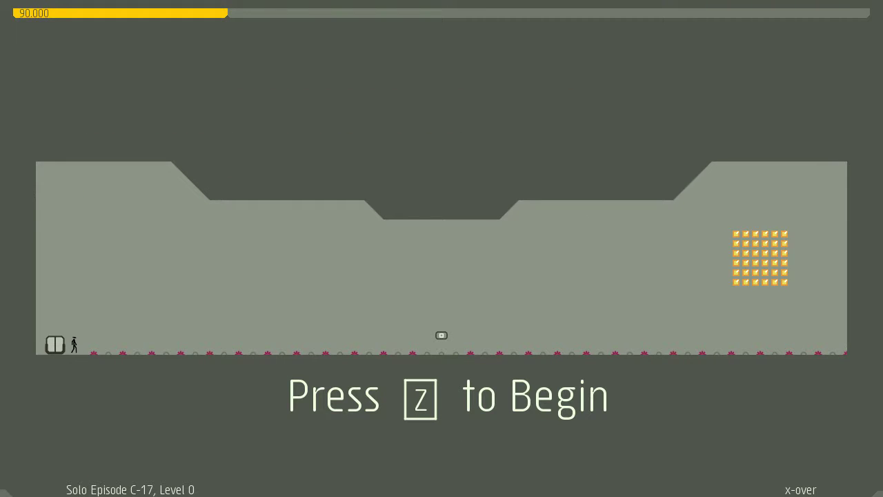
Clear C-17 Level 0 via the middle switch for 128.933, then load Level 1 'lurid details'.
key("z")
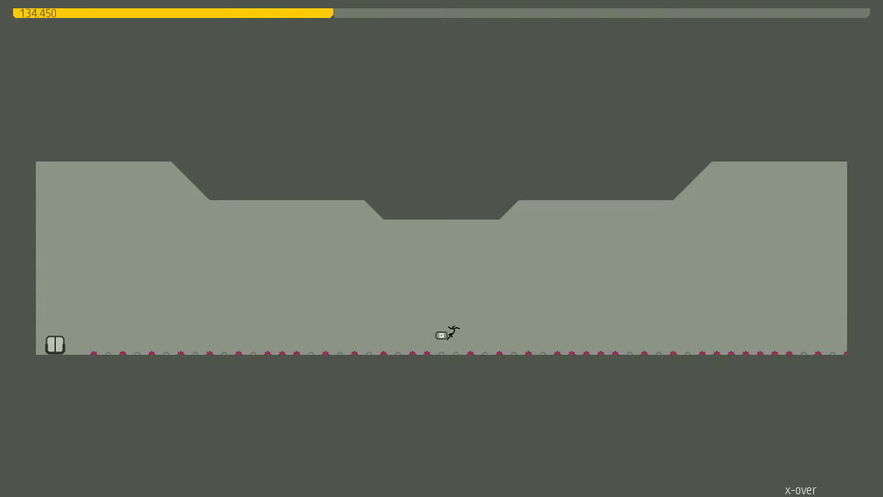
key("shift")
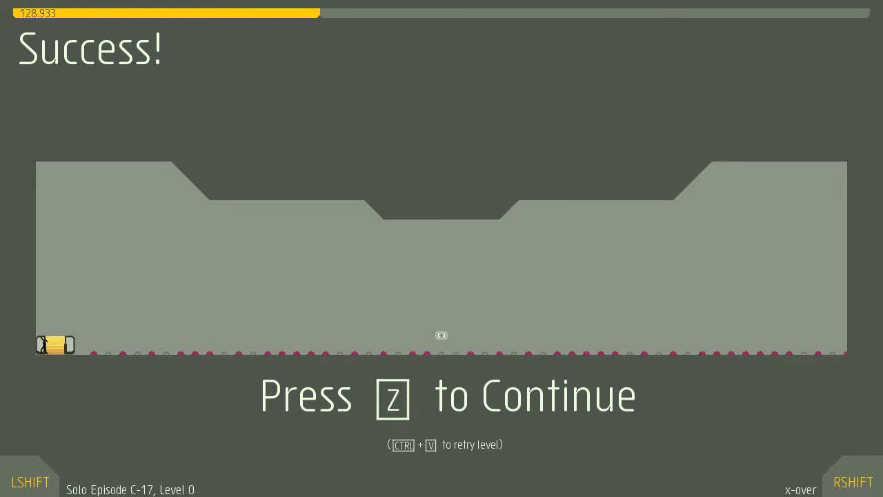
key("z")
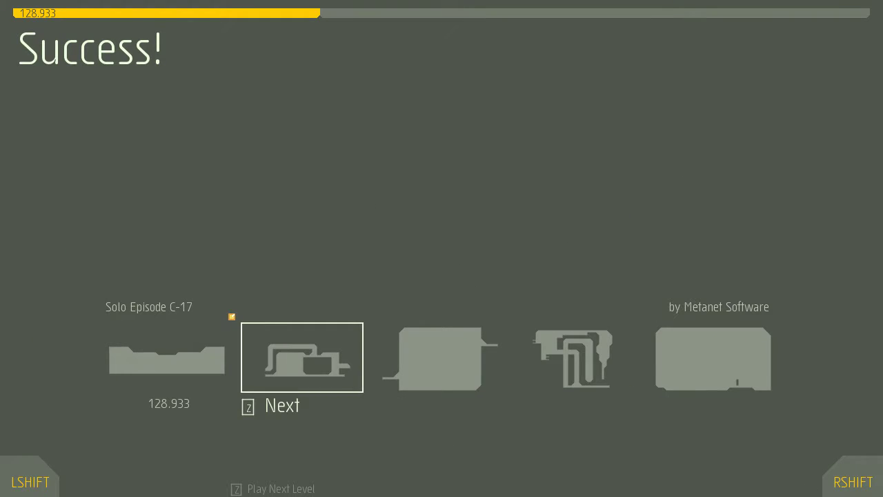
key("z")
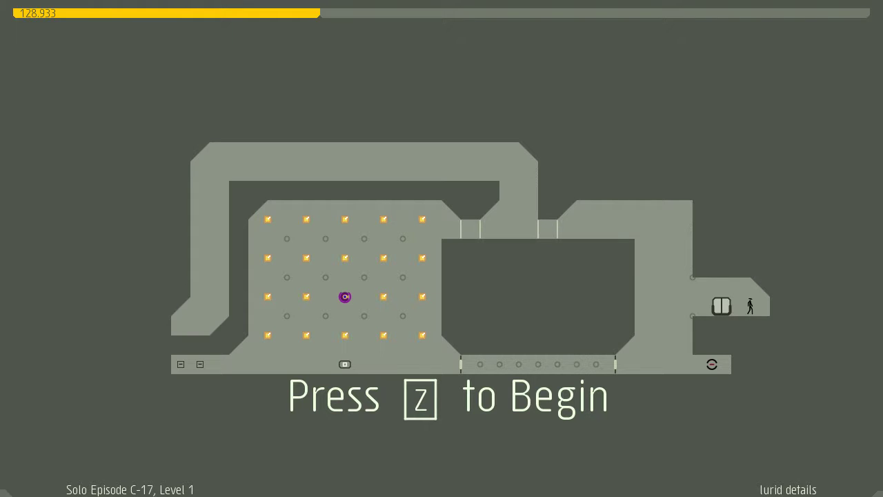
Begin Level 1, run left past the drone, and climb the shaft to the top corridor.
key("z")
key("Left")
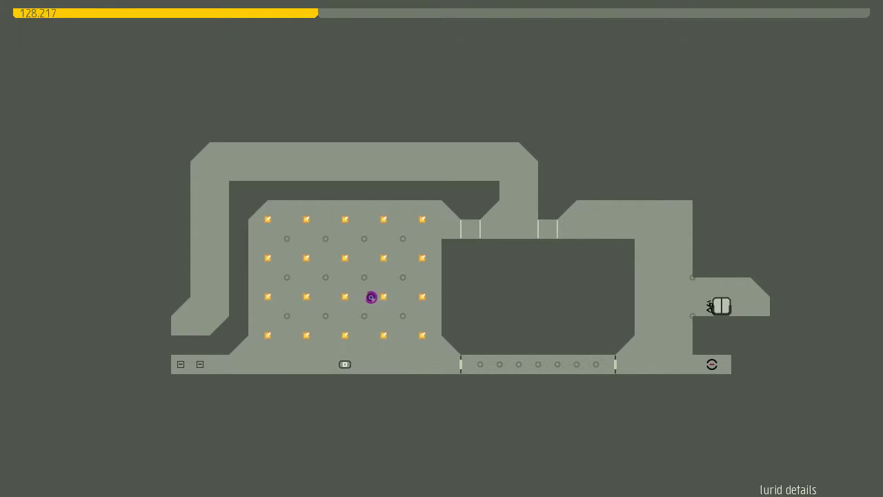
key("Left")
key("z")
key("Left")
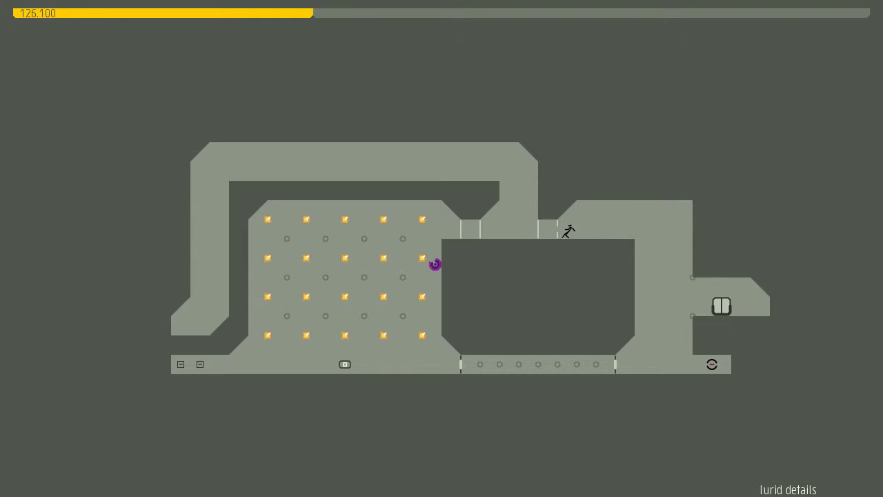
key("Left")
key("Left")
key("z")
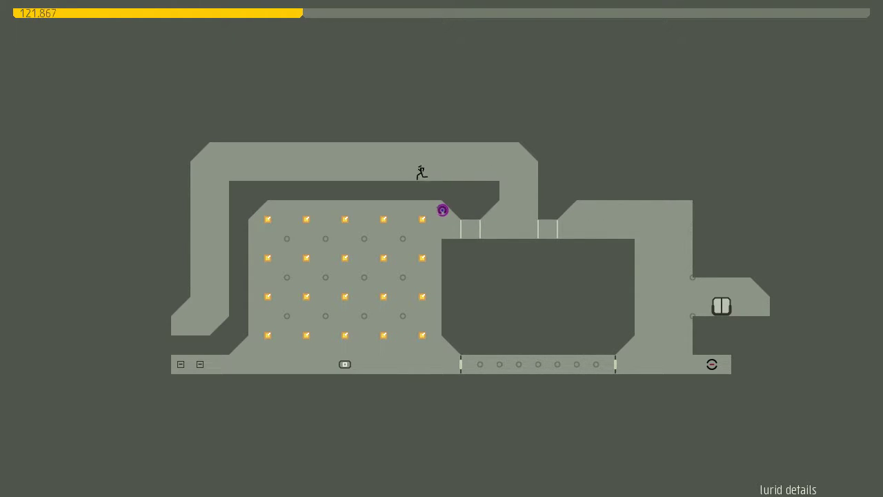
key("Left")
key("Left")
key("Left")
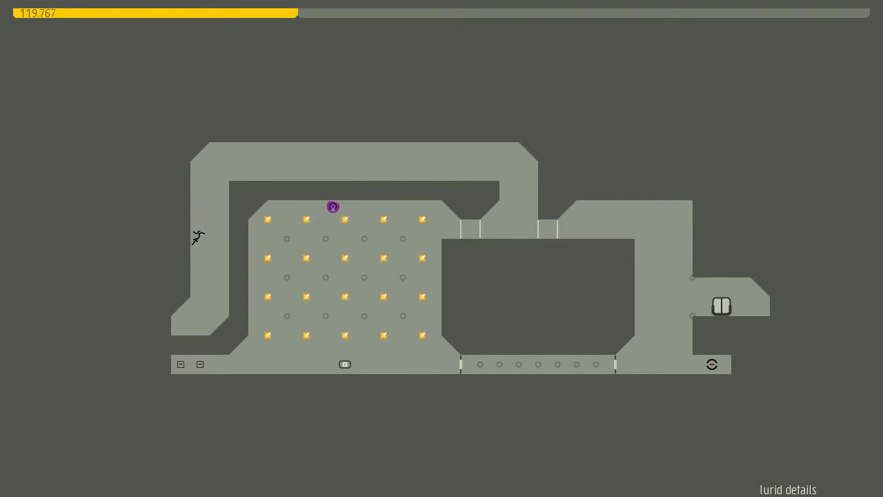
key("Left")
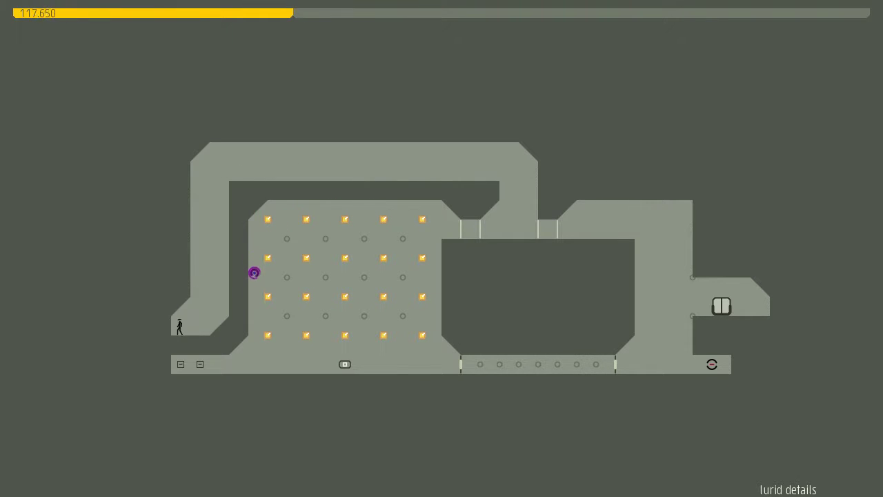
Climb back up the left shaft, cross the top corridor, and drop into the gold room.
key("z")
key("Right")
key("z")
key("z")
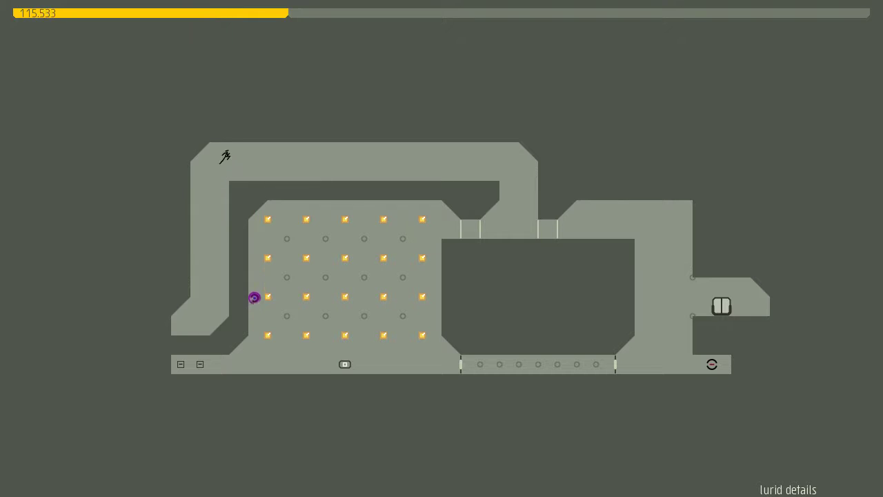
key("Right")
key("Right")
key("Right")
key("Right")
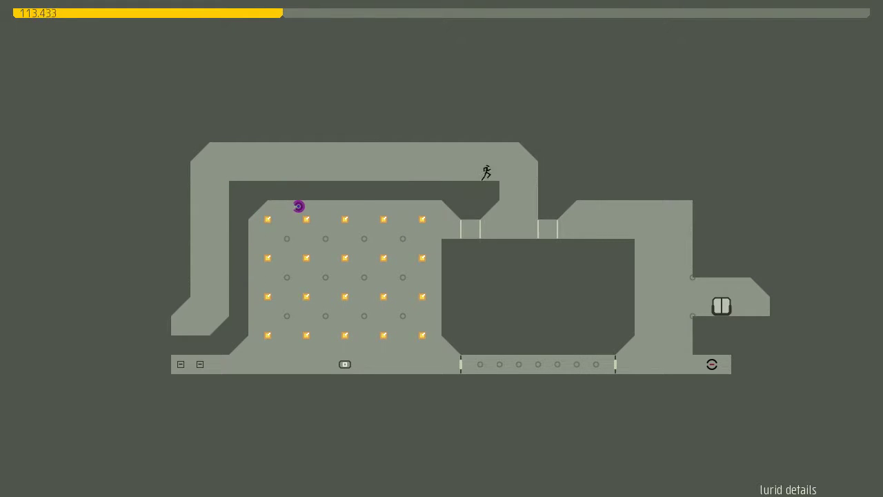
key("Right")
key("Left")
key("Left")
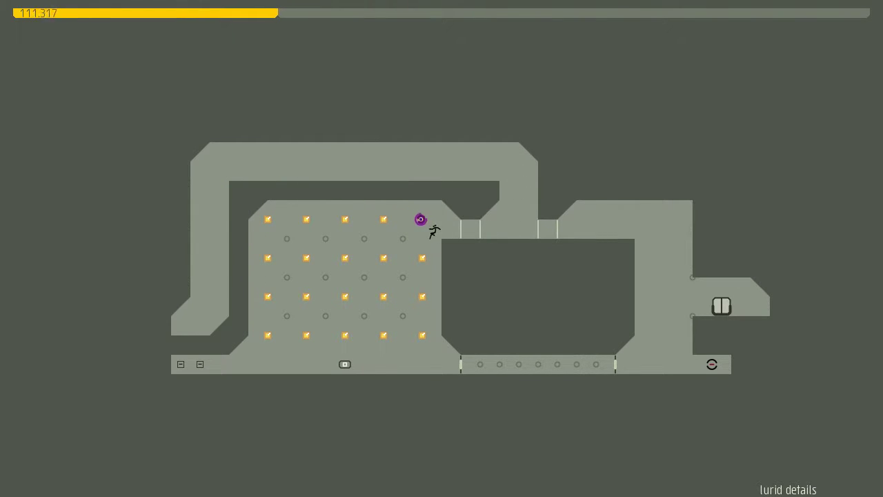
key("Left")
key("Left")
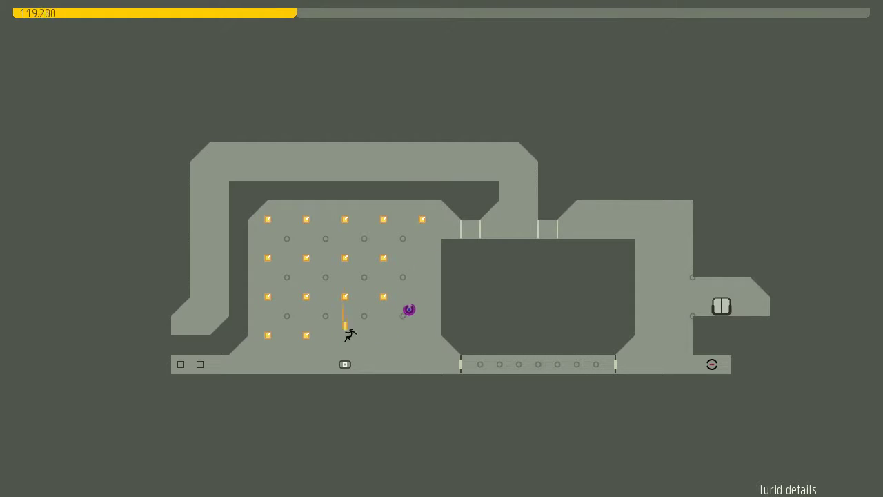
key("Left")
key("Left")
key("Left")
key("Left")
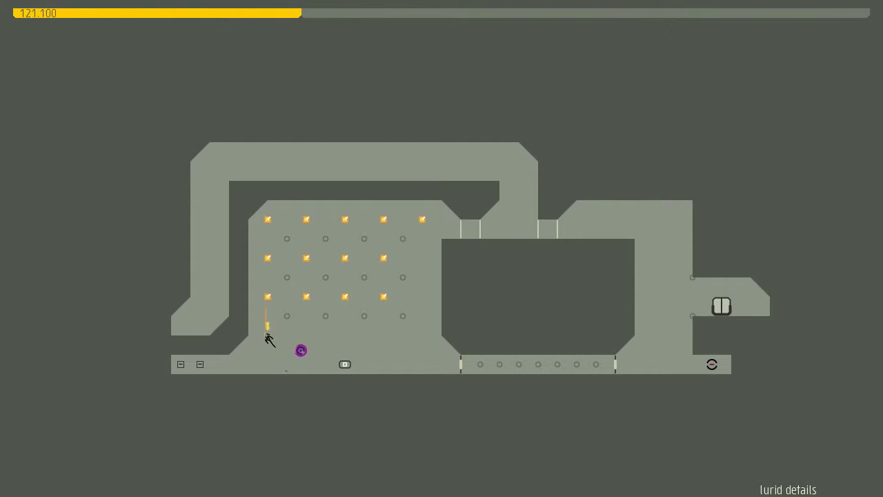
Wall-jump up the gold room's left wall, collecting top-row gold to open the exit.
key("shift")
key("shift")
key("shift")
key("Right")
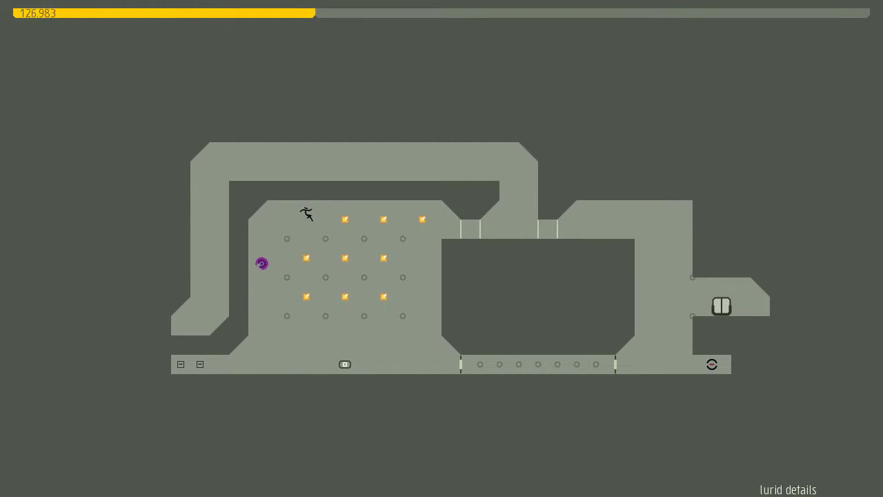
key("Right")
key("Left")
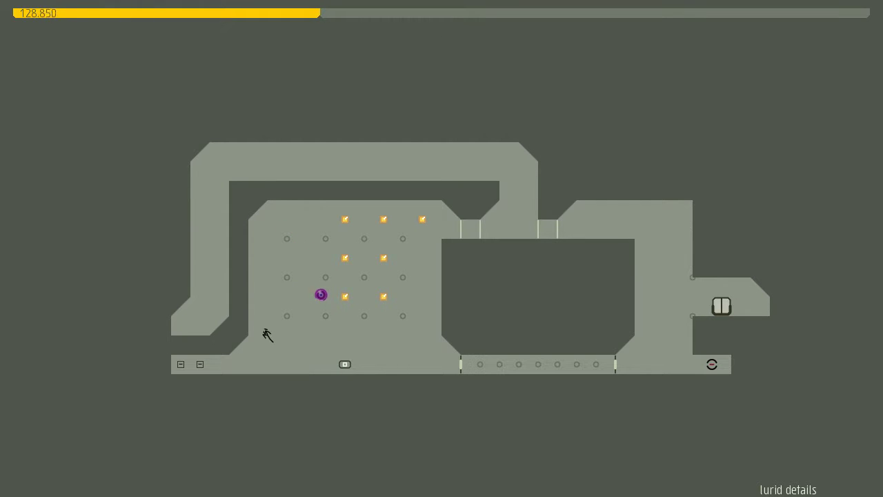
key("shift")
key("shift")
key("Right")
key("Right")
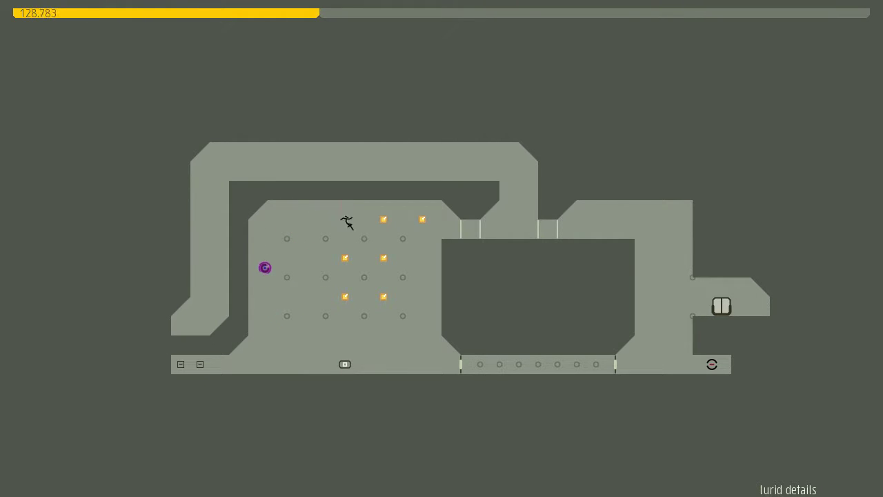
key("Right")
Collect the middle gold pieces and the last remaining gold.
key("shift")
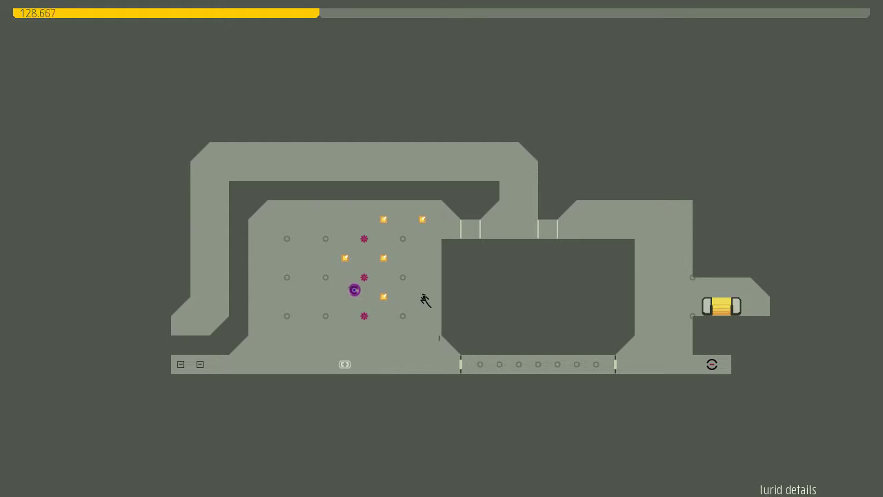
key("Left")
key("shift")
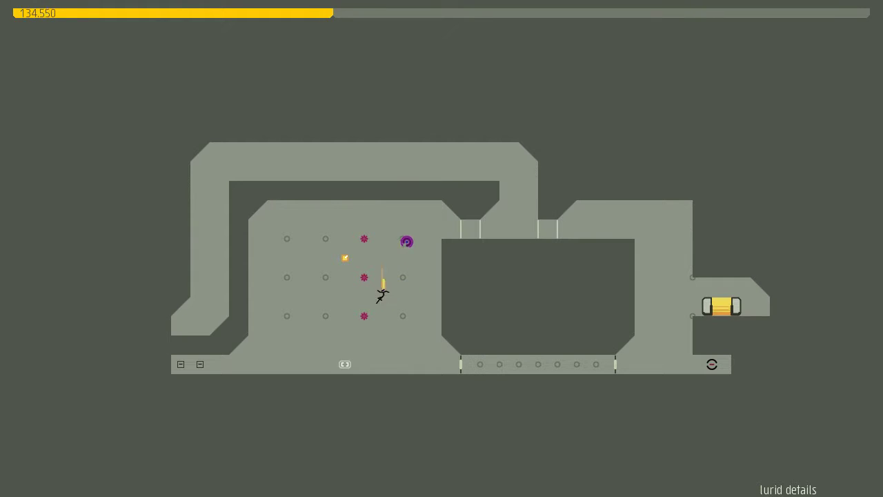
key("Left")
key("Left")
key("Left")
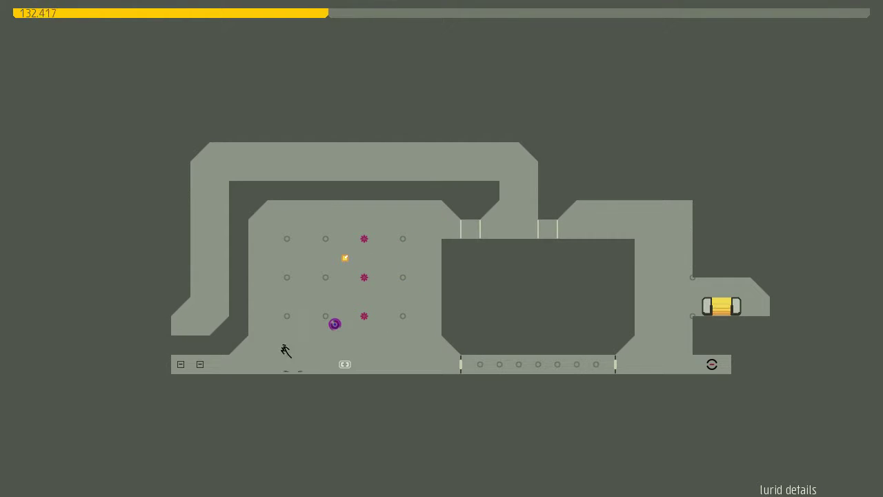
key("shift")
key("shift")
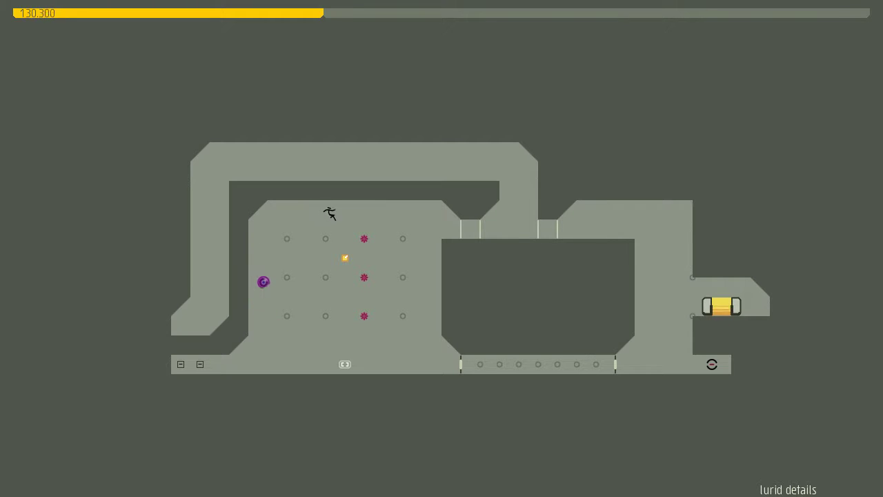
key("Right")
key("Right")
key("Right")
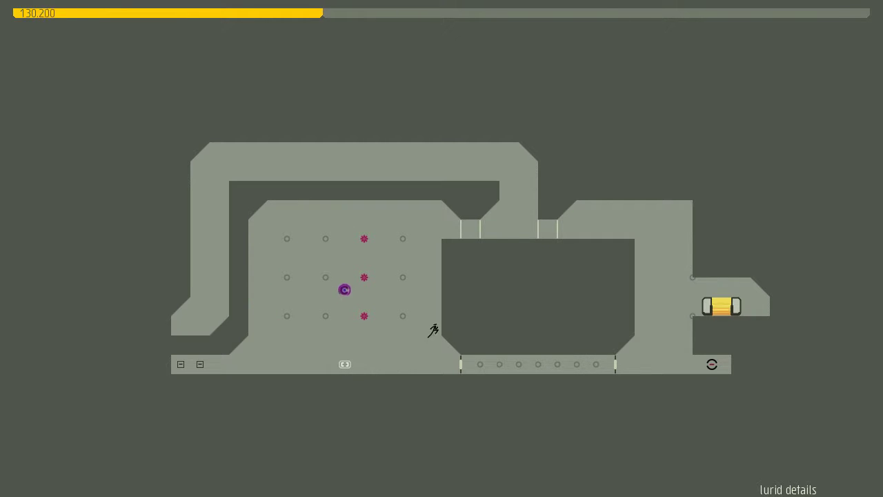
Wall-jump through the top passage into the exit and continue past the success screen.
key("shift")
key("shift")
key("Right")
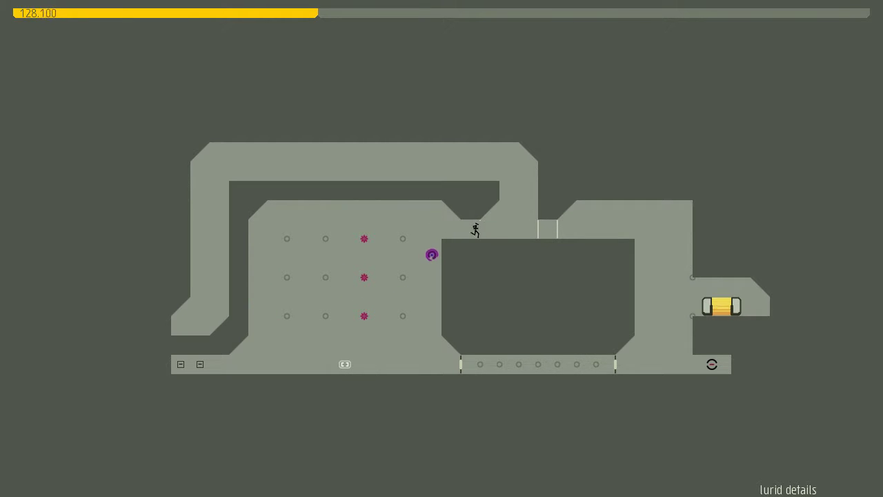
key("Right")
key("Right")
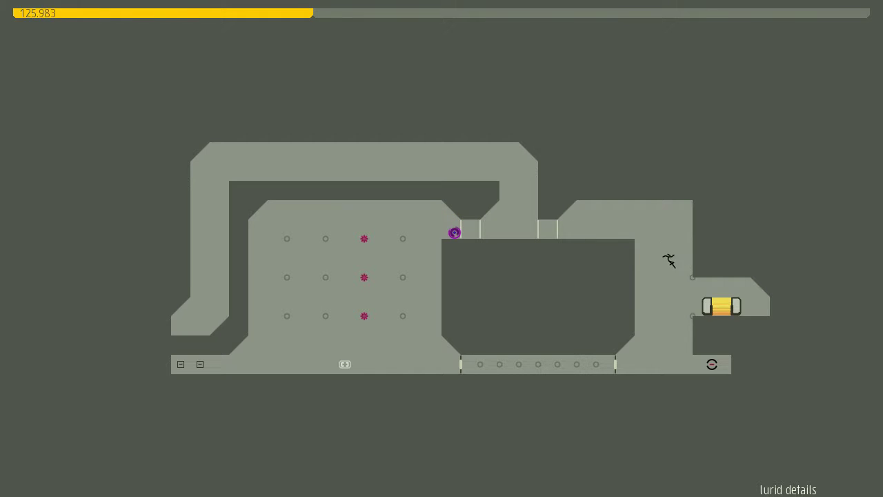
key("Right")
key("z")
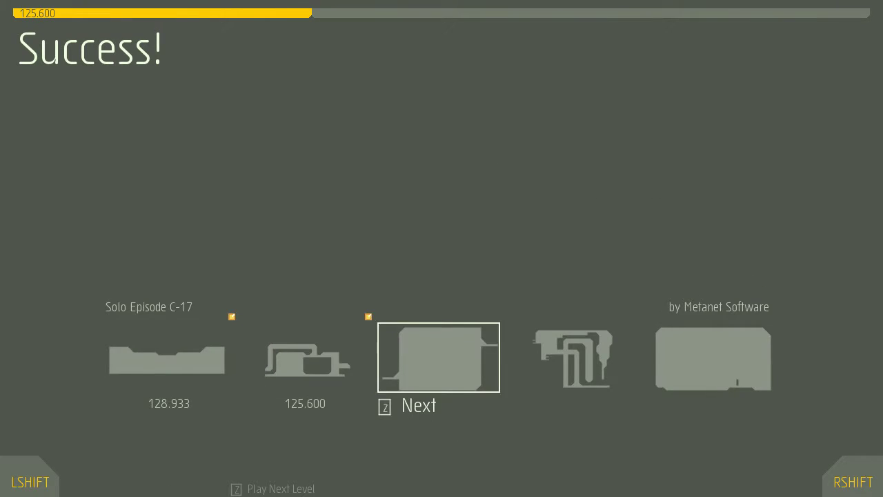
Load Level 2 'bouncy, trouncy, flouncy, pouncy fun'.
key("z")
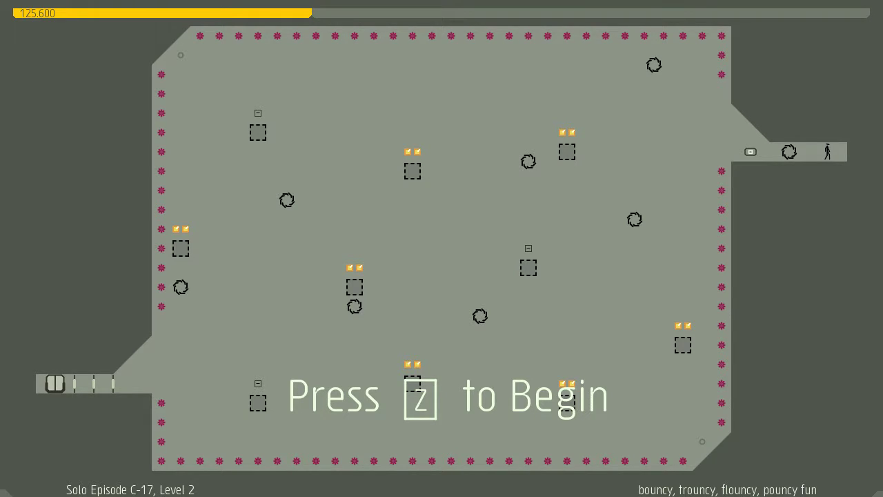
Start Level 2 and fly up-left from the start ledge, collecting bounce-block gold.
key("z")
key("Left")
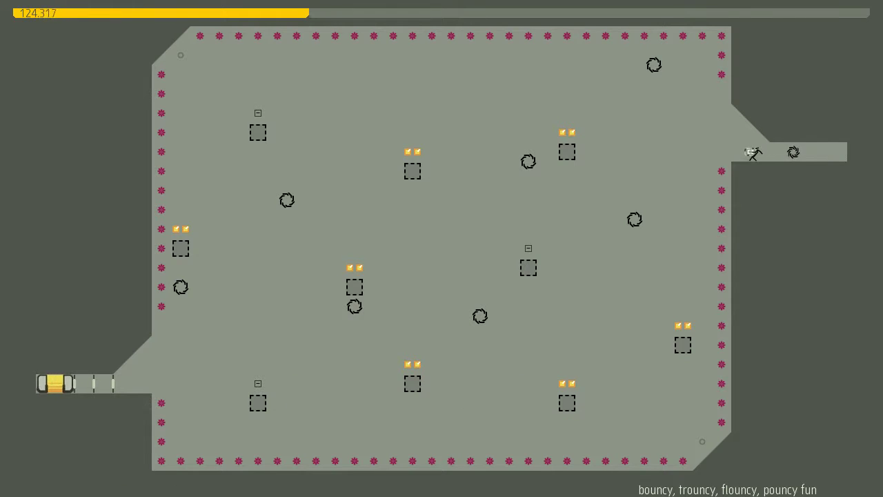
key("z")
key("Left")
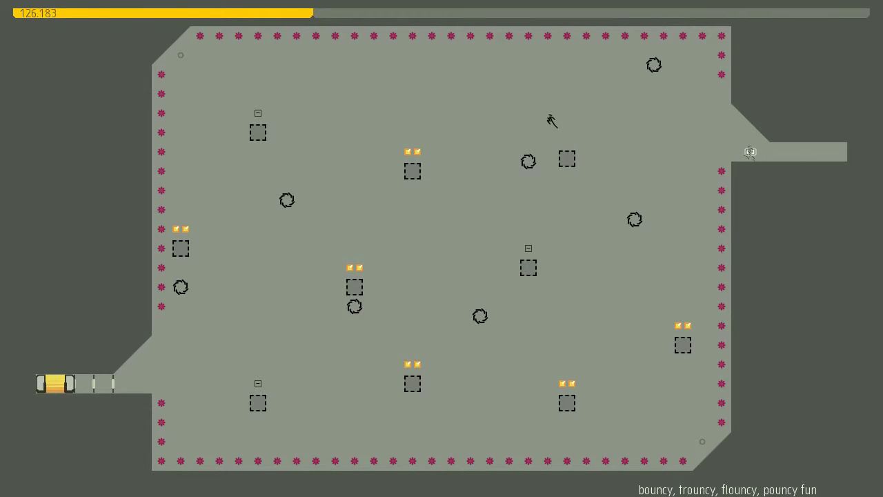
key("z")
key("Left")
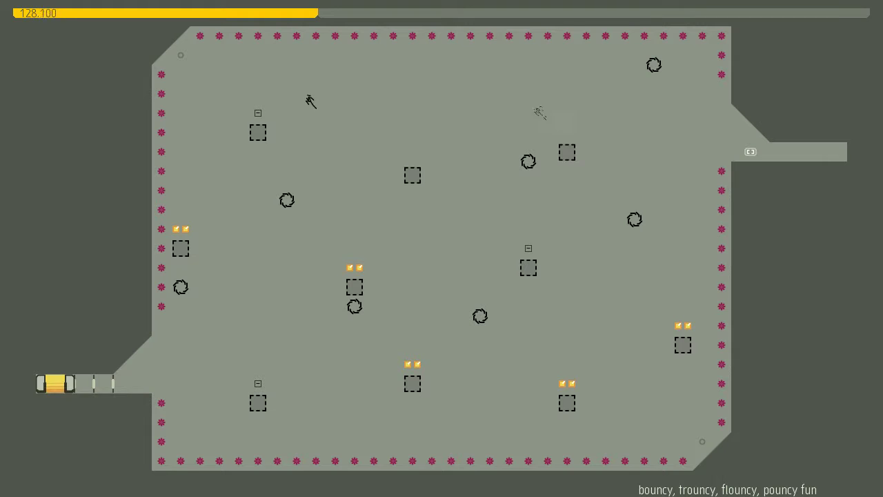
key("z")
Bounce off the left, bottom and right blocks for gold until dying near the upper-right ledge.
key("Left")
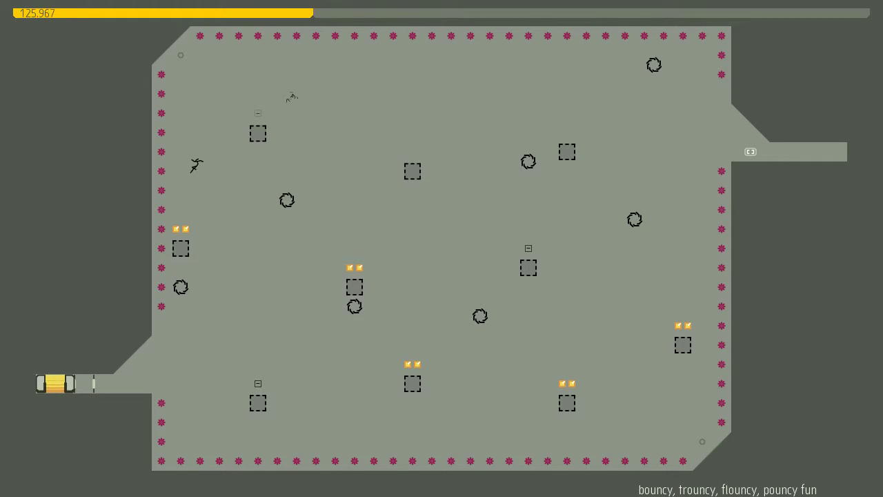
key("z")
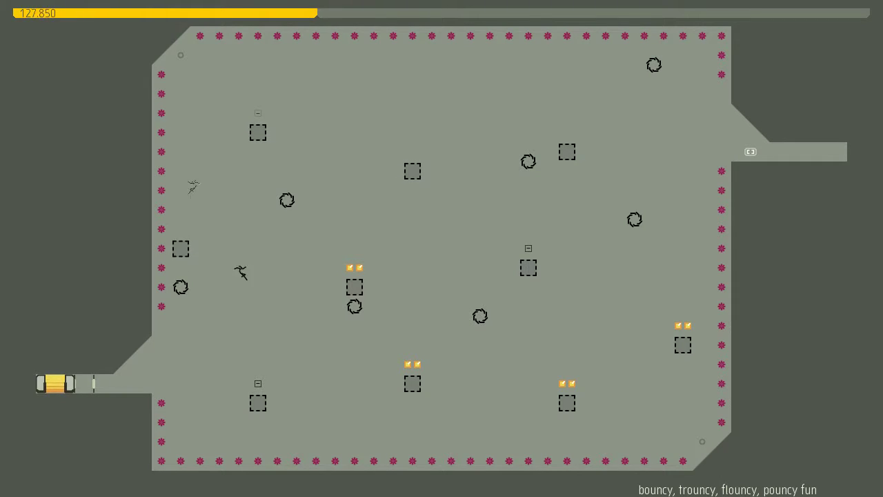
key("Right")
key("z")
key("Right")
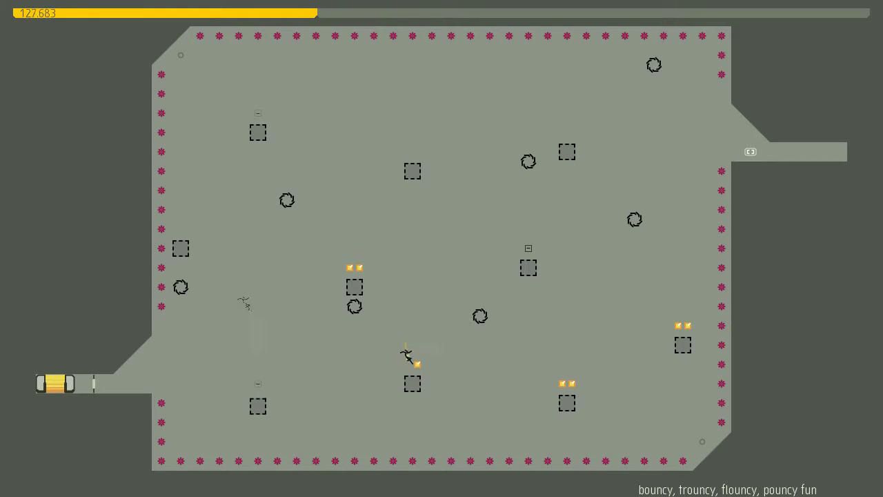
key("z")
key("Right")
key("z")
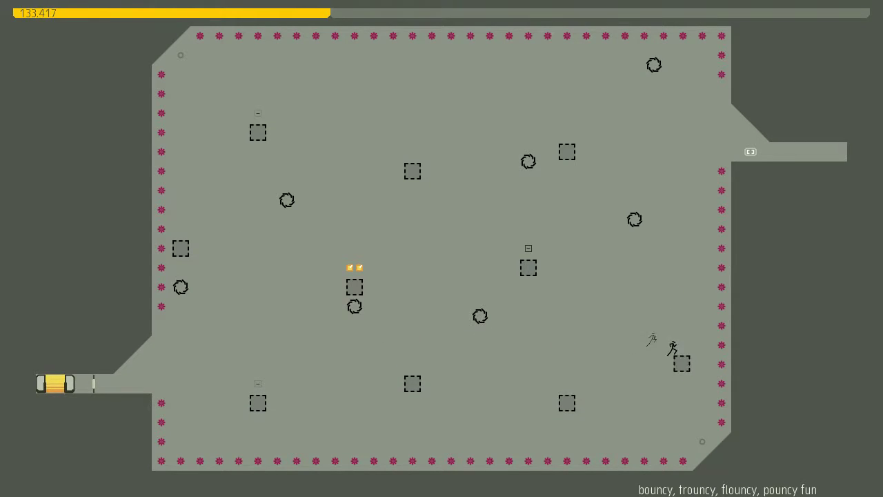
key("Left")
key("z")
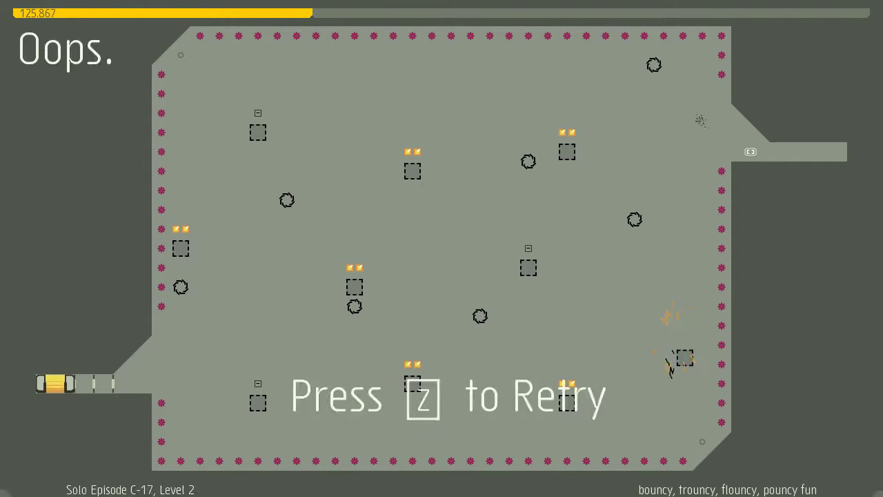
Retry Level 2 and collect gold over the lower-right, lower-left and central bounce blocks.
key("z")
key("Left")
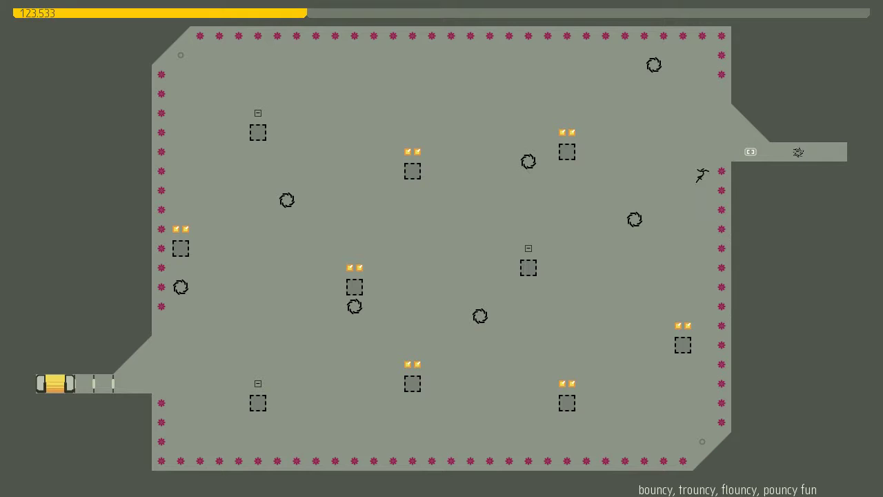
key("Left")
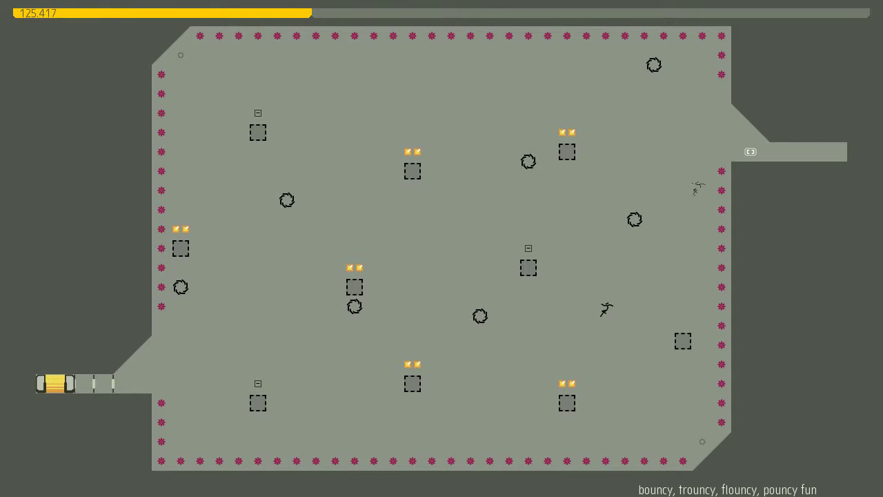
key("Left")
key("shift")
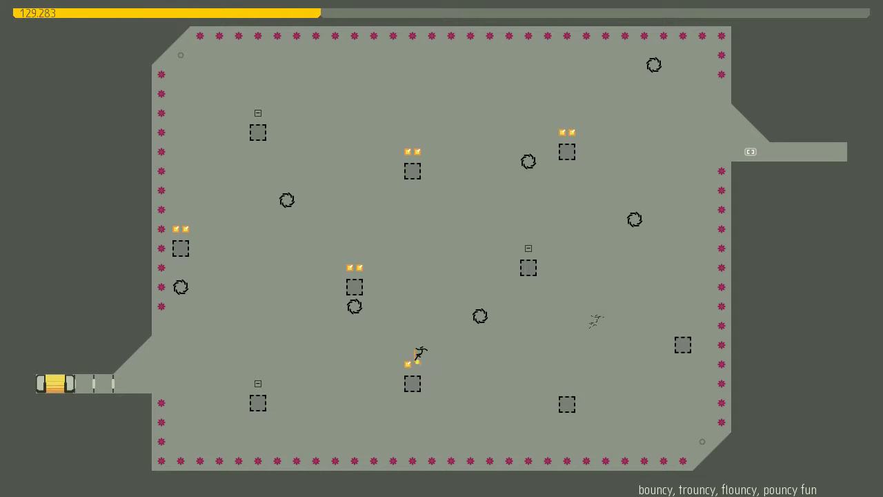
key("Left")
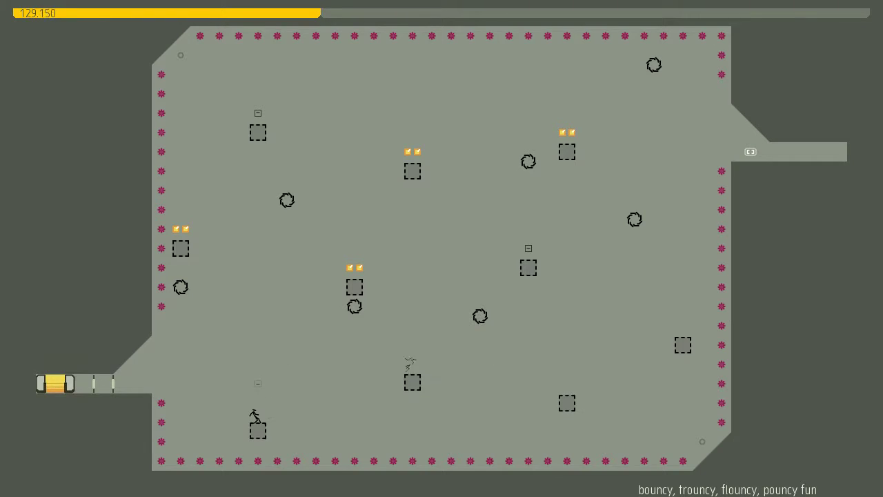
key("shift")
key("shift")
key("Right")
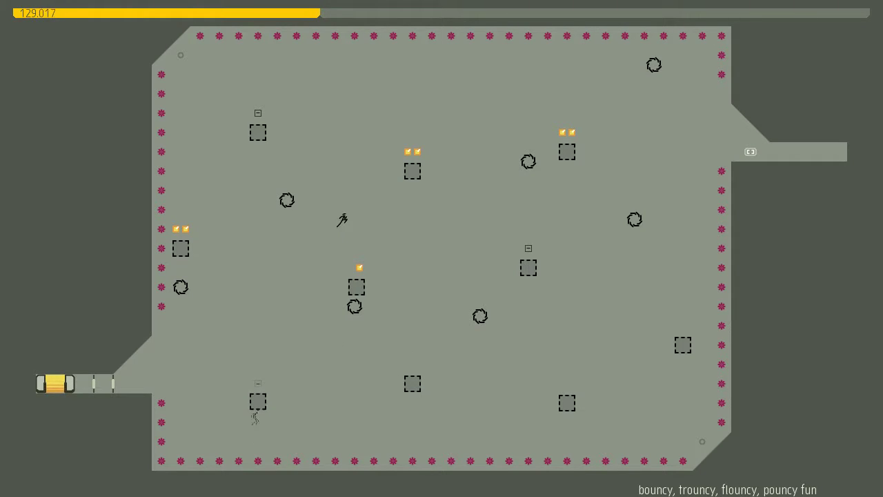
key("shift")
key("Right")
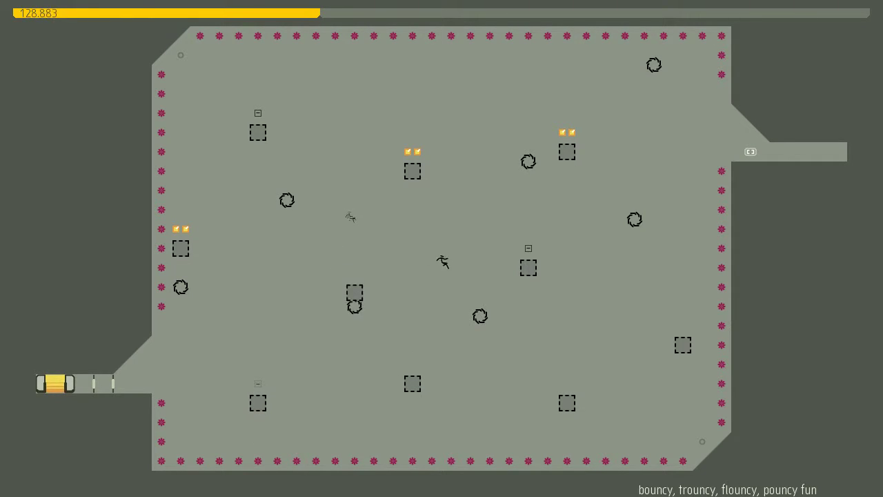
Bounce up via the mid-right, upper-centre and upper-left blocks, collecting their gold.
key("Right")
key("shift")
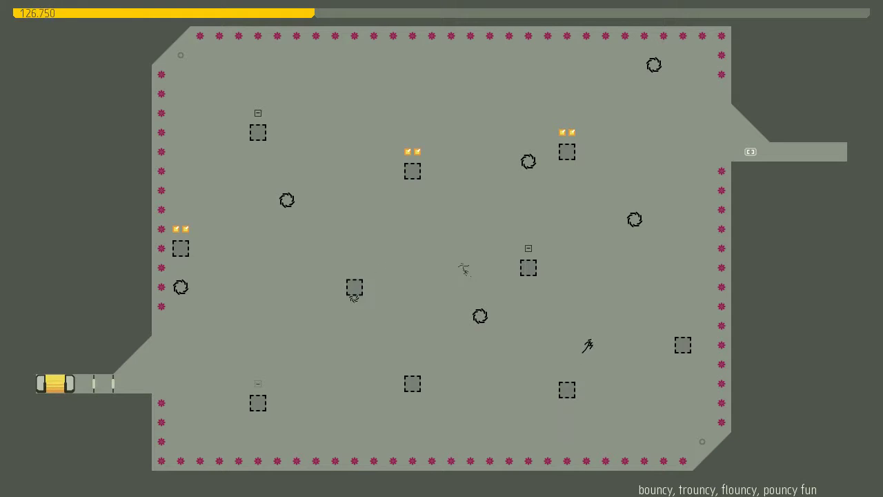
key("Left")
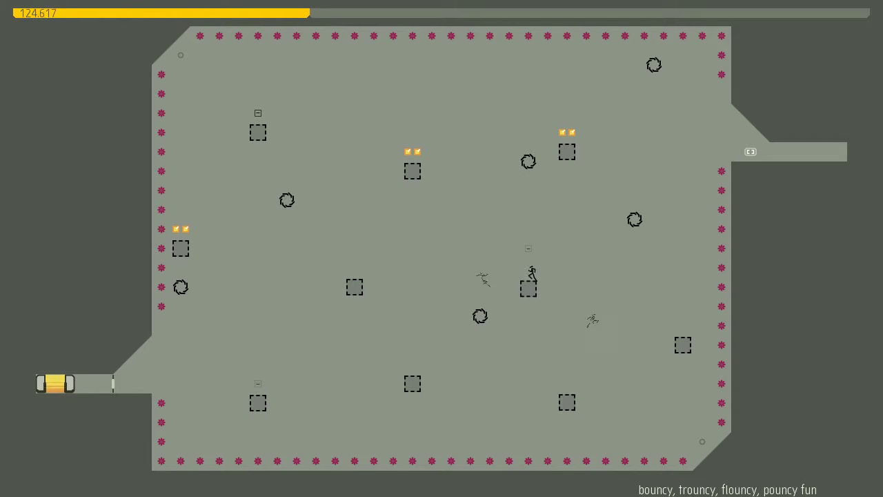
key("shift")
key("Left")
key("shift")
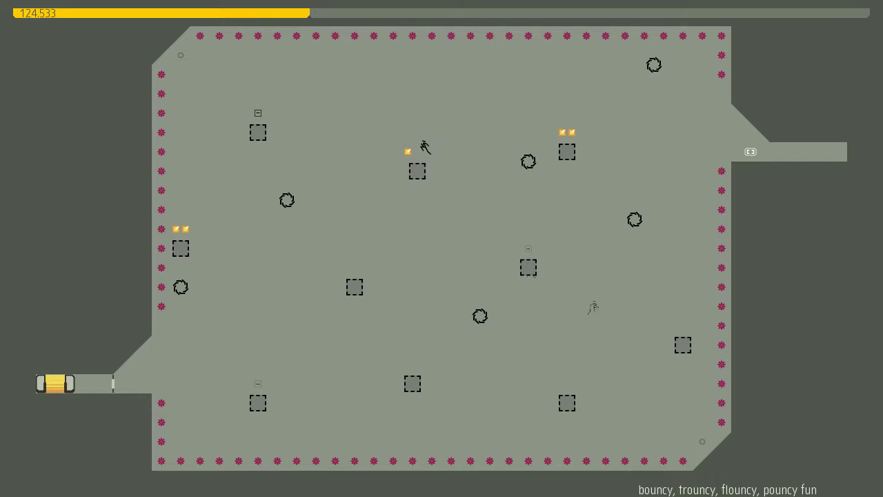
key("Left")
key("shift")
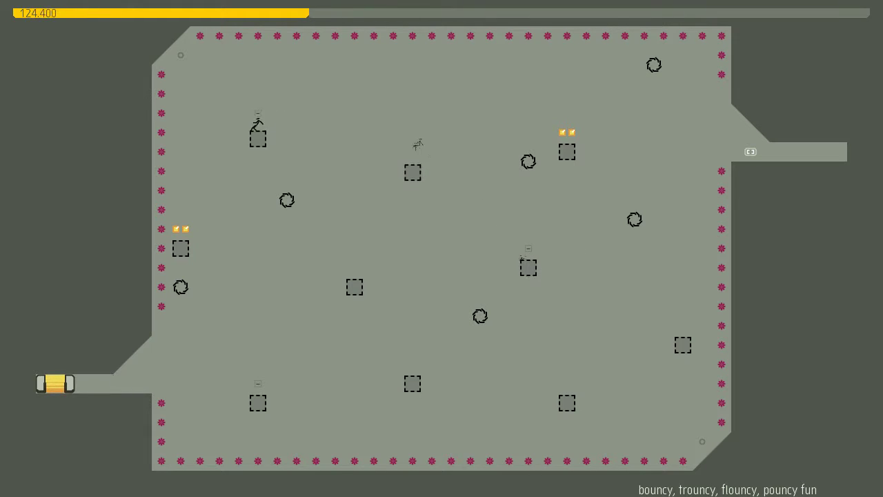
key("shift")
key("Left")
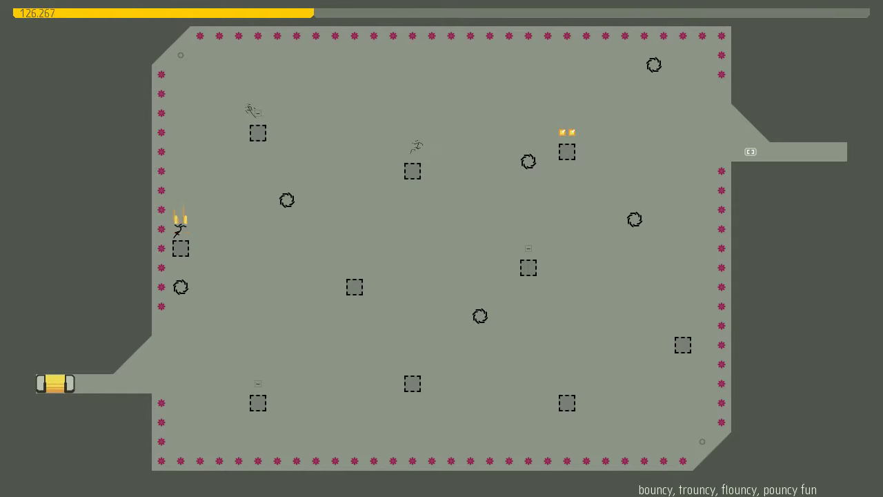
Relaunch from the lower-left and central blocks to grab the top-right gold.
key("Right")
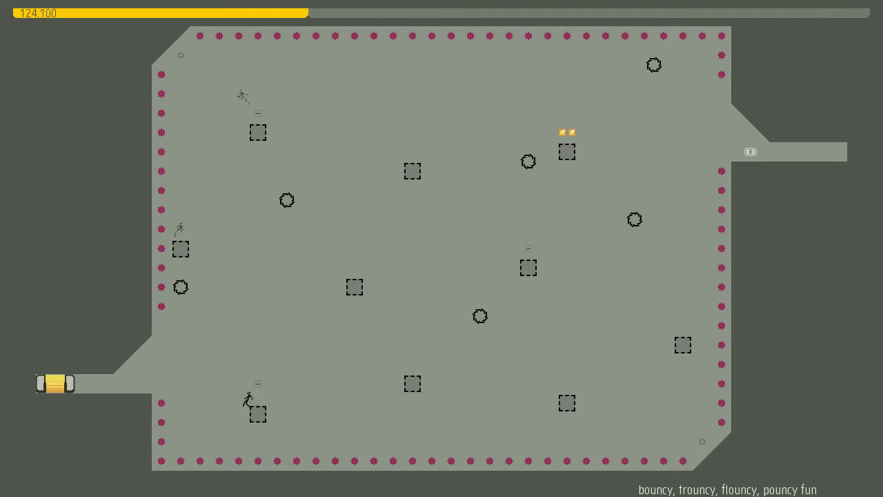
key("shift")
key("Right")
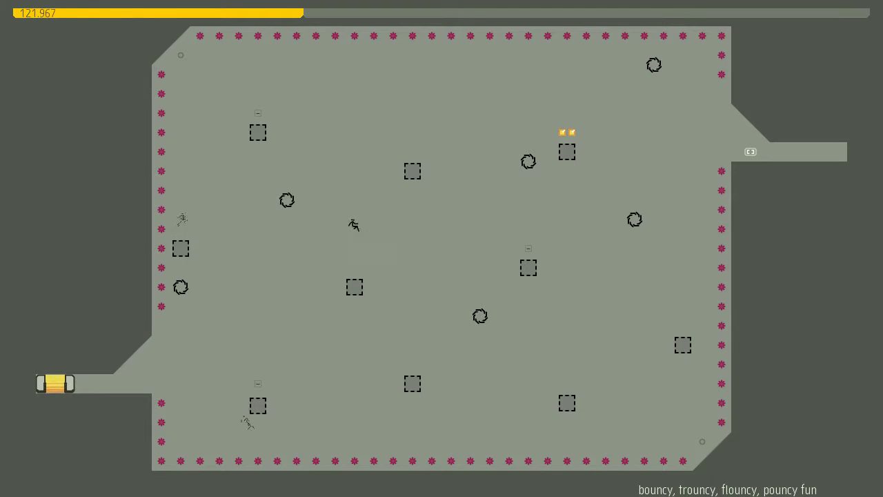
key("shift")
key("Right")
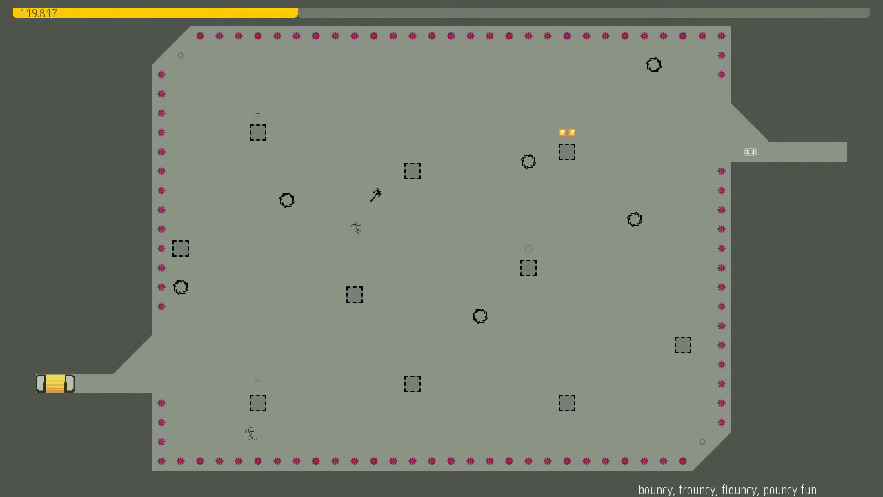
key("shift")
key("Right")
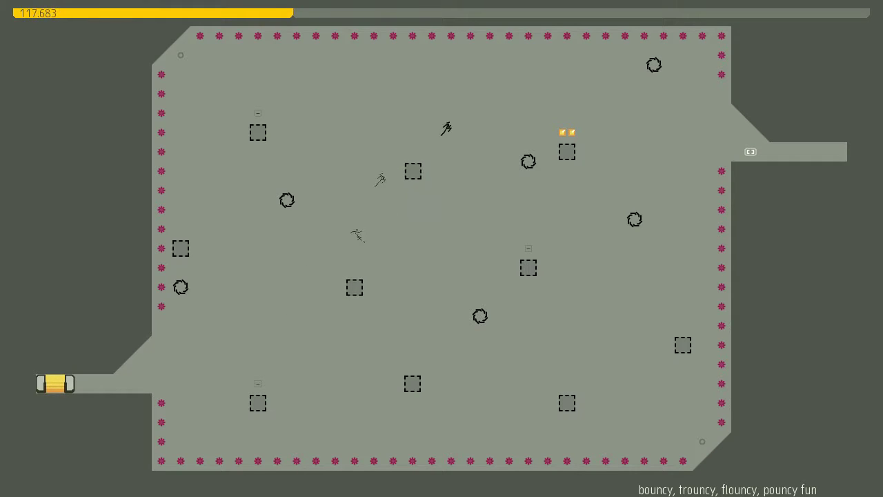
key("Right")
key("shift")
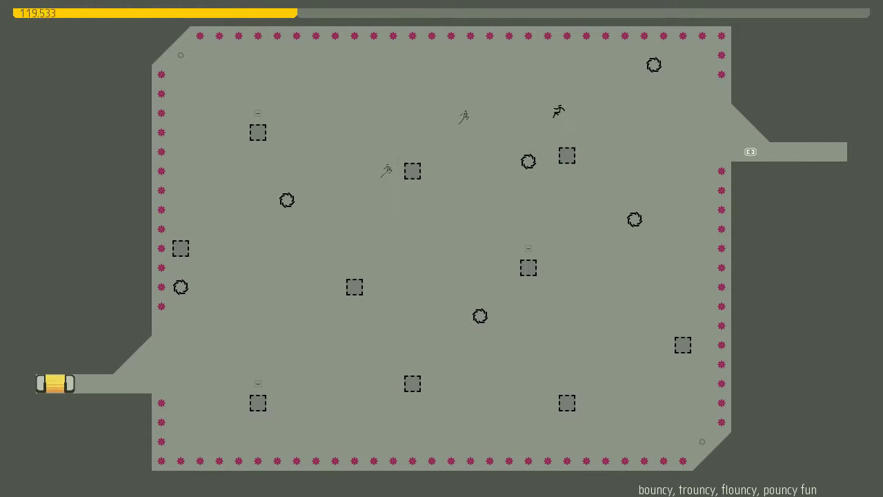
Drop back left and enter the bottom-left exit door for Success! at 112.433.
key("Left")
key("Left")
key("shift")
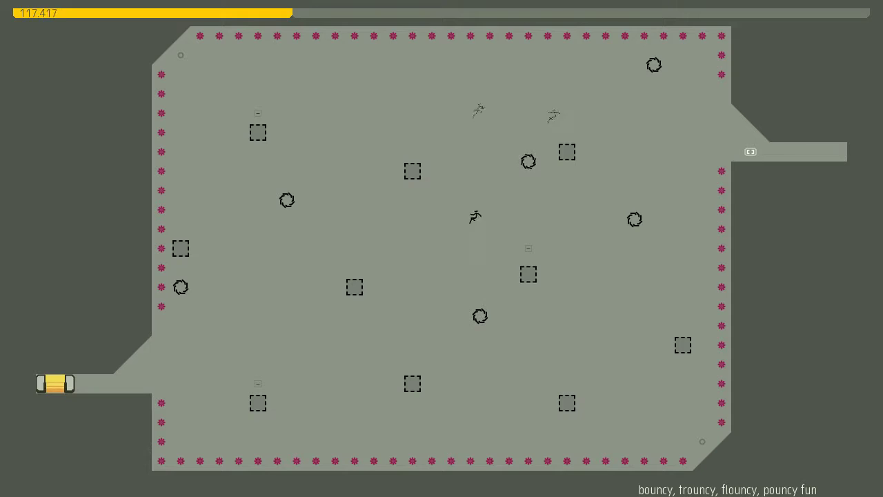
key("Left")
key("shift")
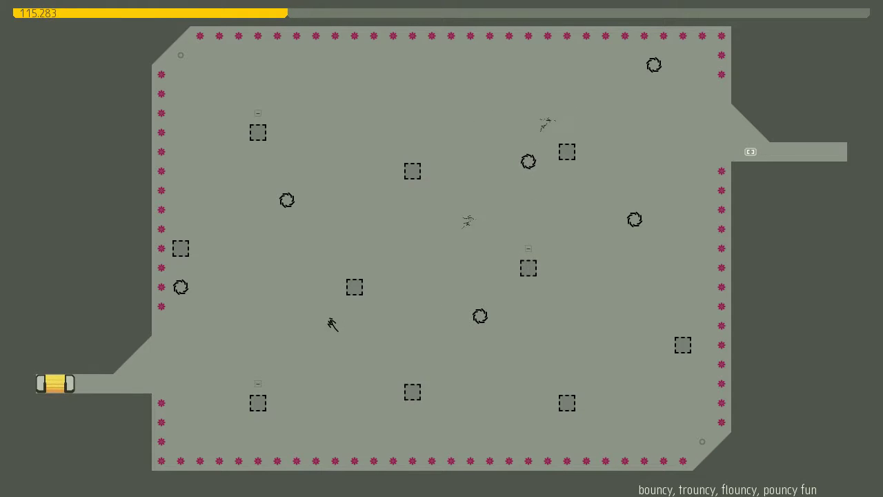
key("Left")
key("shift")
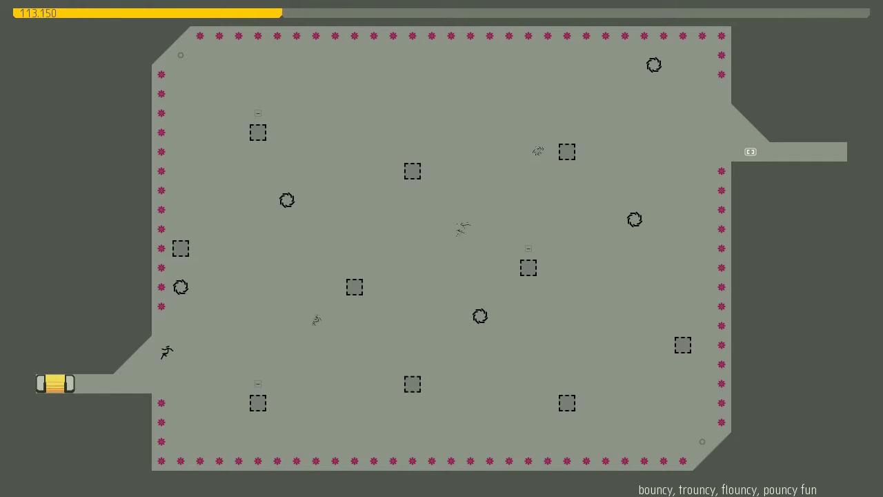
key("Left")
key("Left")
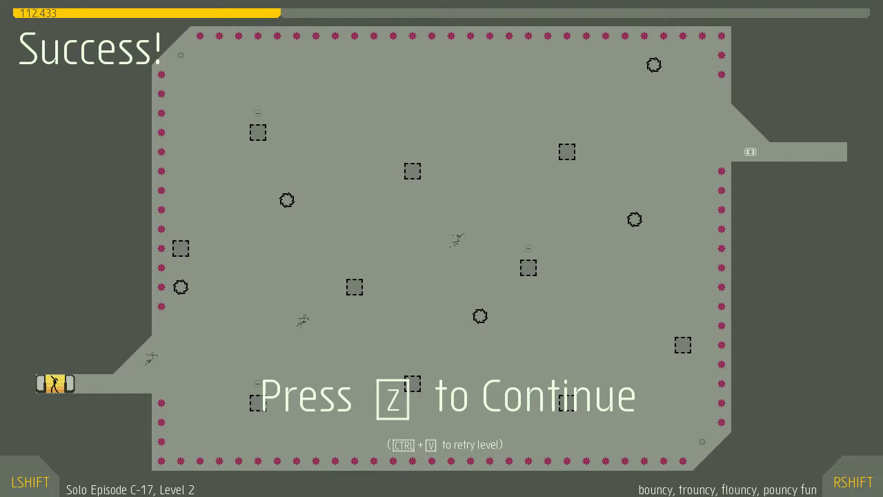
Continue from the Level 2 Success! screen to Level 3 'vorb roblon'.
key("z")
key("z")
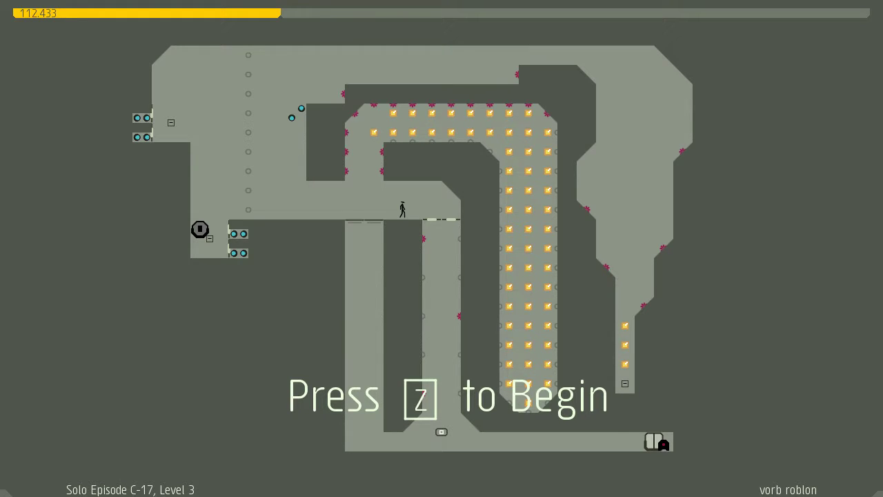
Start 'vorb roblon', jumping into the gold-lined corridor and wall-jumping to the top gold row.
key("z")
key("Left")
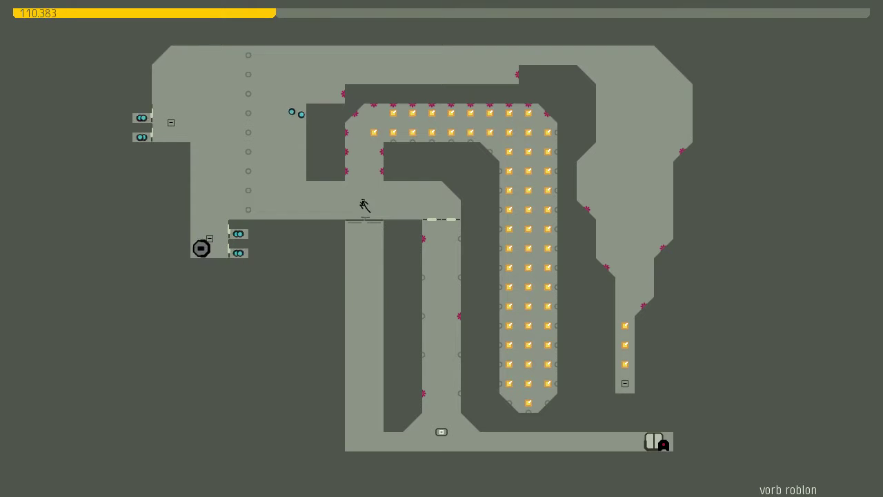
key("Right")
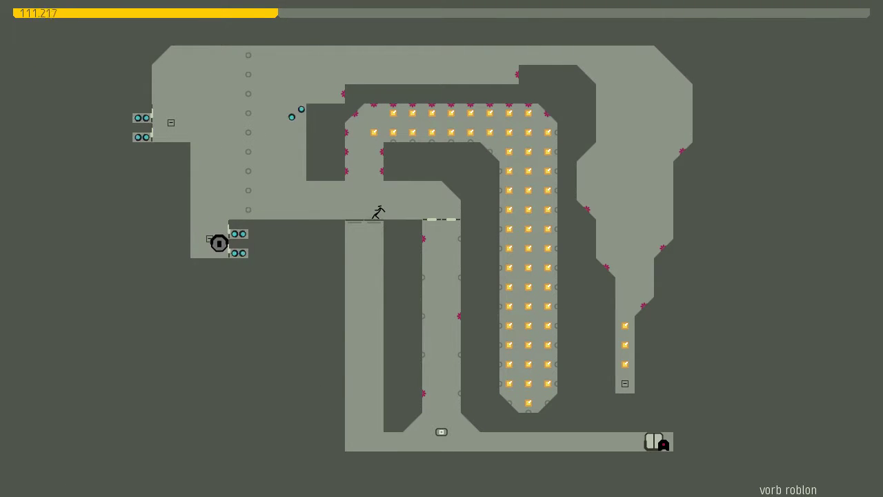
key("shift")
key("Left")
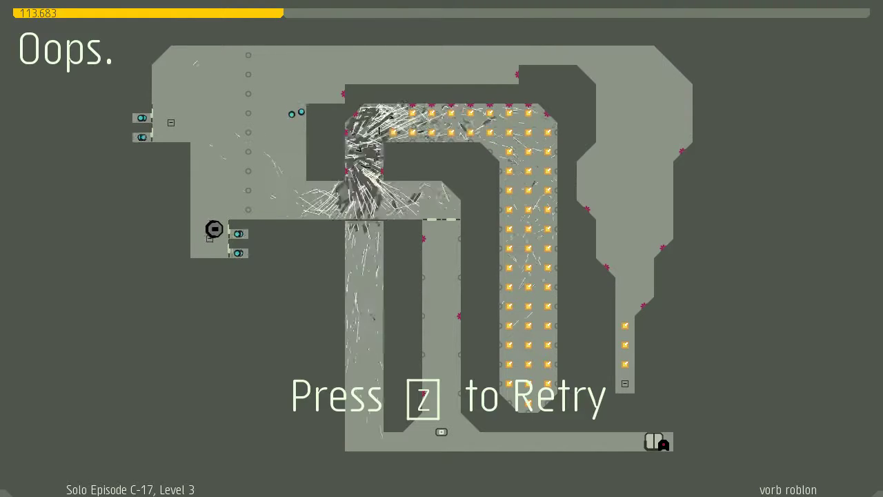
key("z")
key("Right")
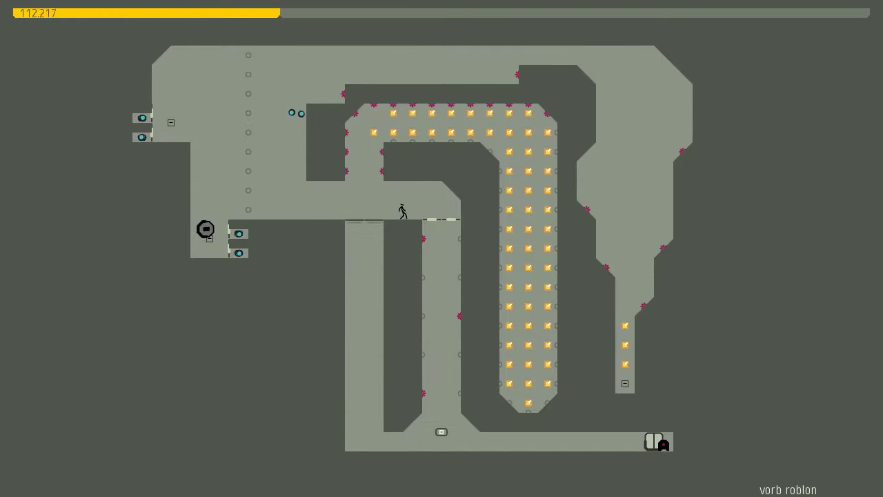
key("shift")
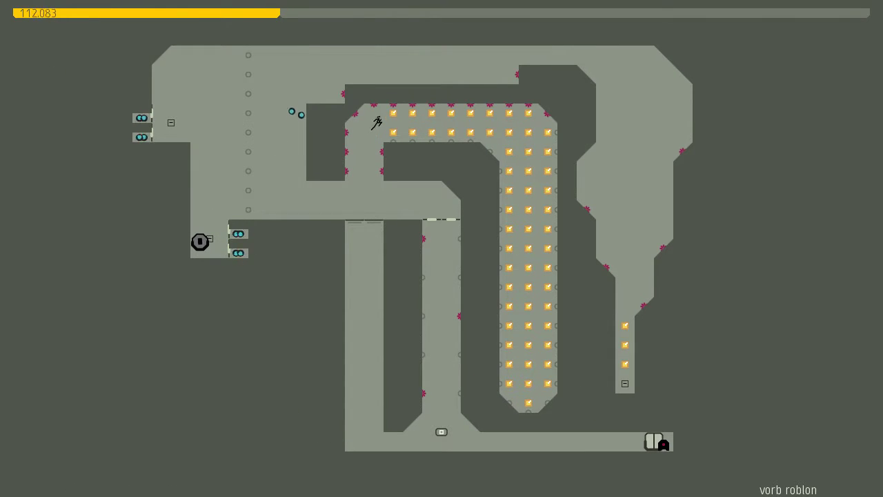
key("Right")
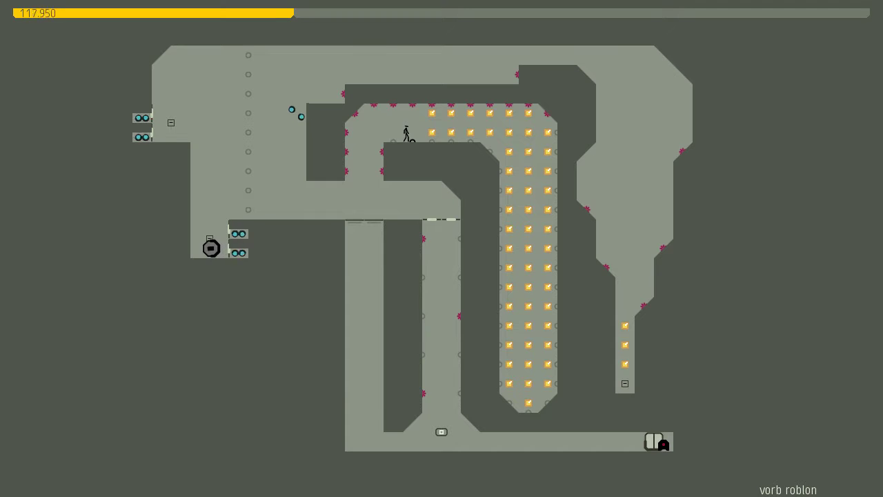
key("Left")
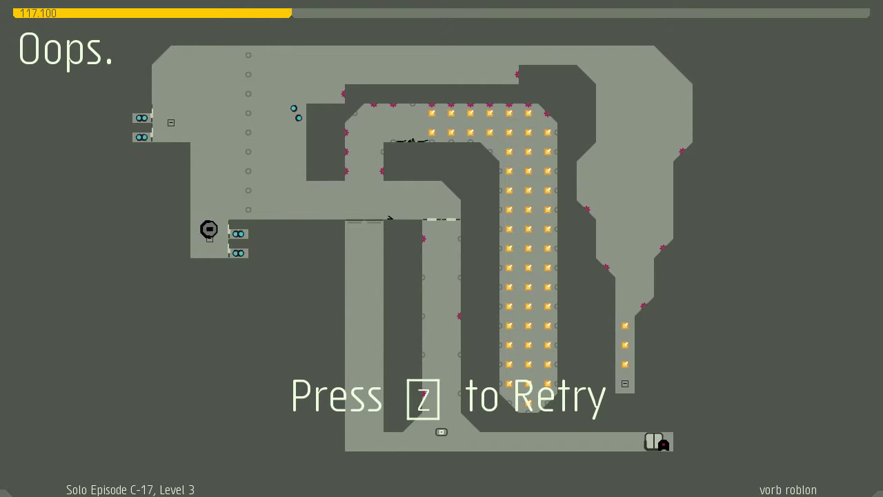
Restart several times, running right from spawn to collect gold pieces.
key("z")
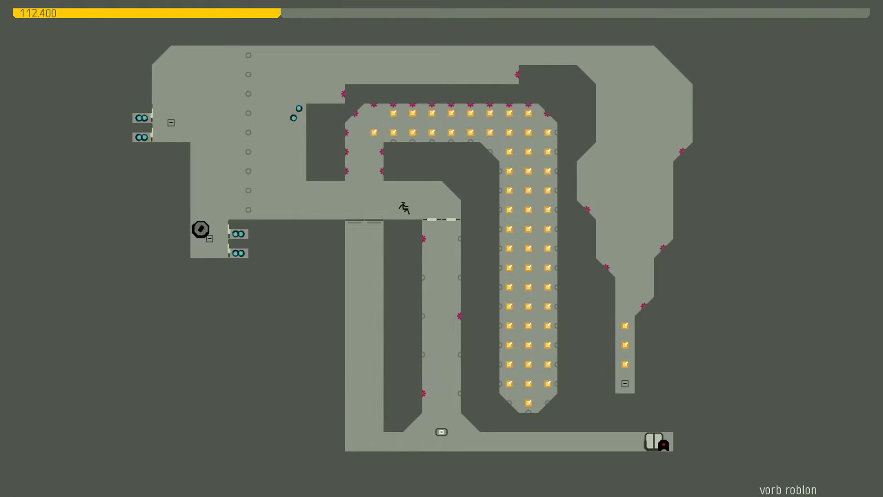
key("z")
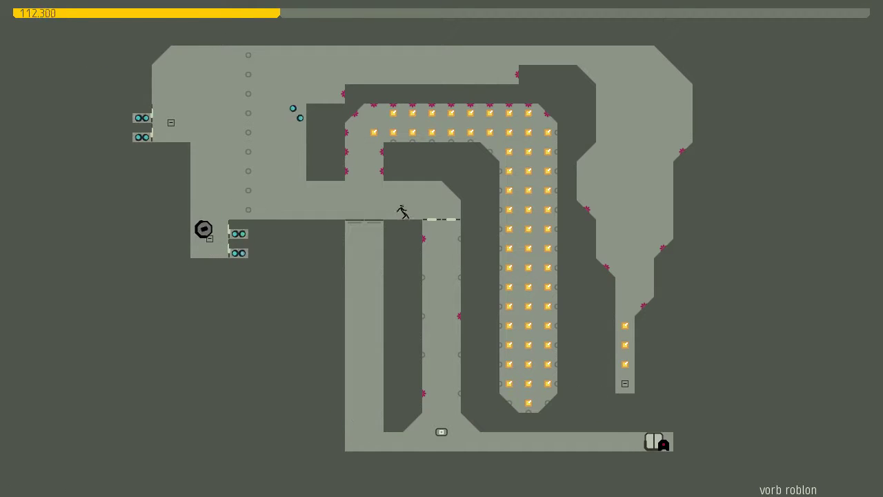
key("z")
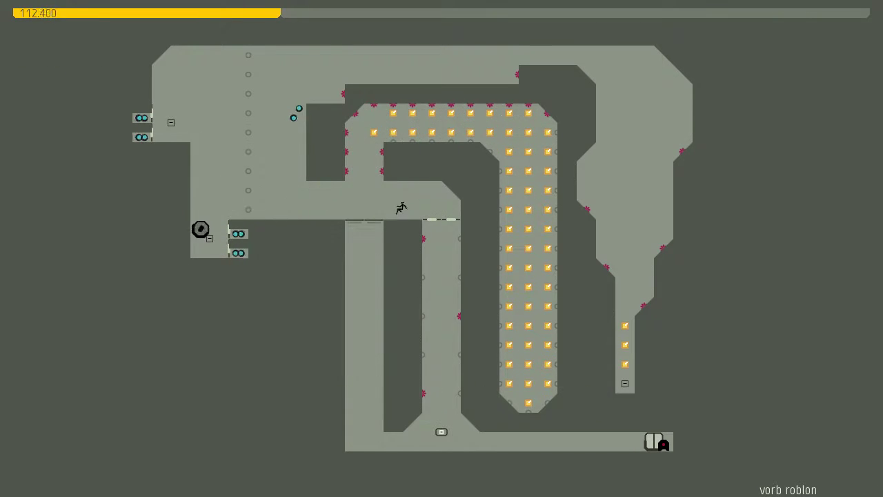
key("Right")
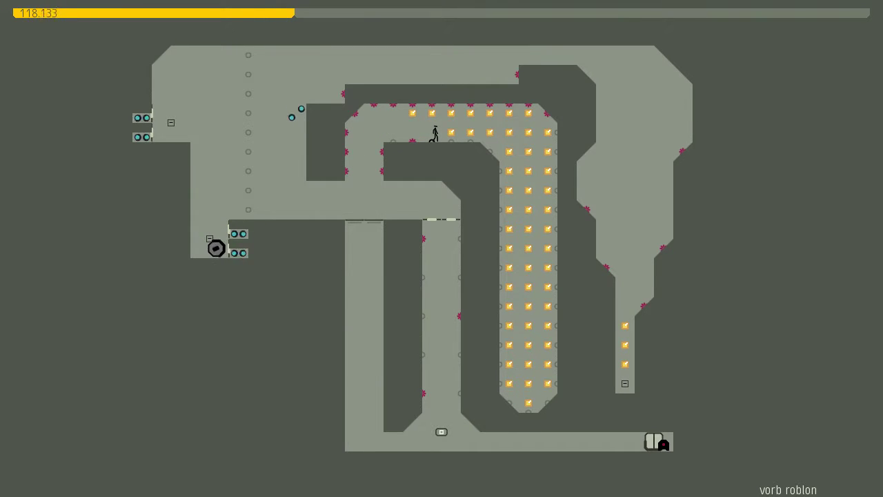
key("Right")
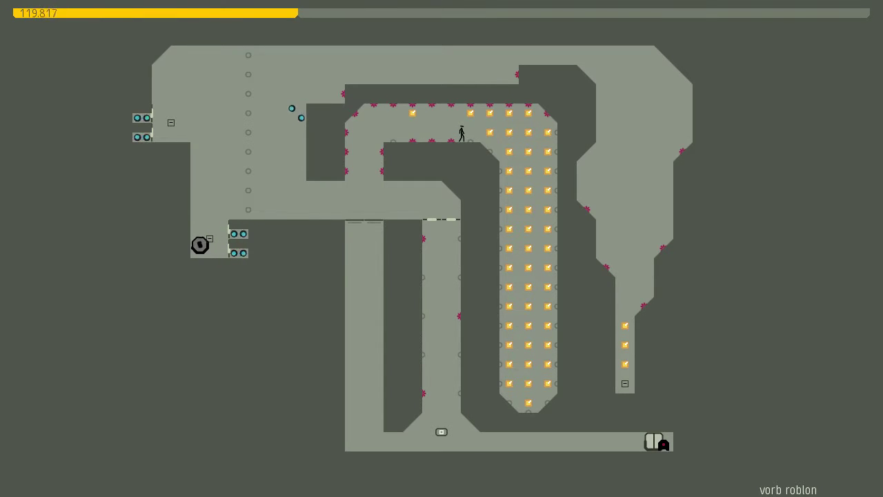
key("z")
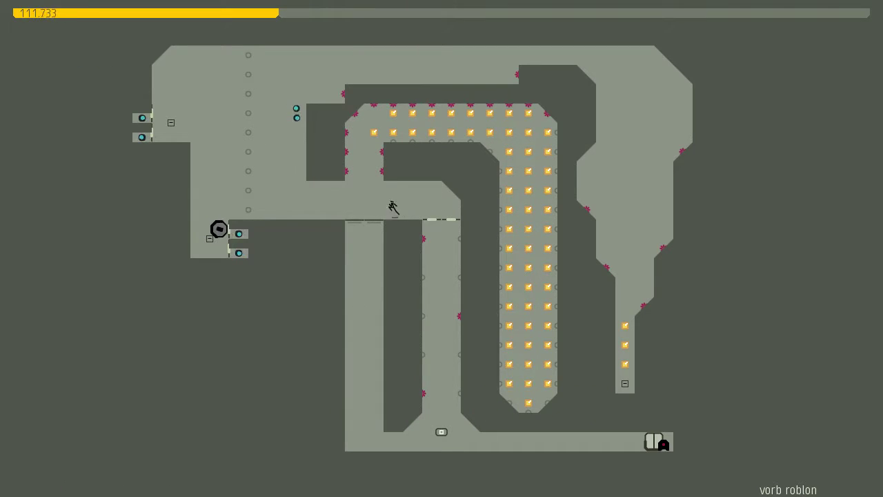
key("z")
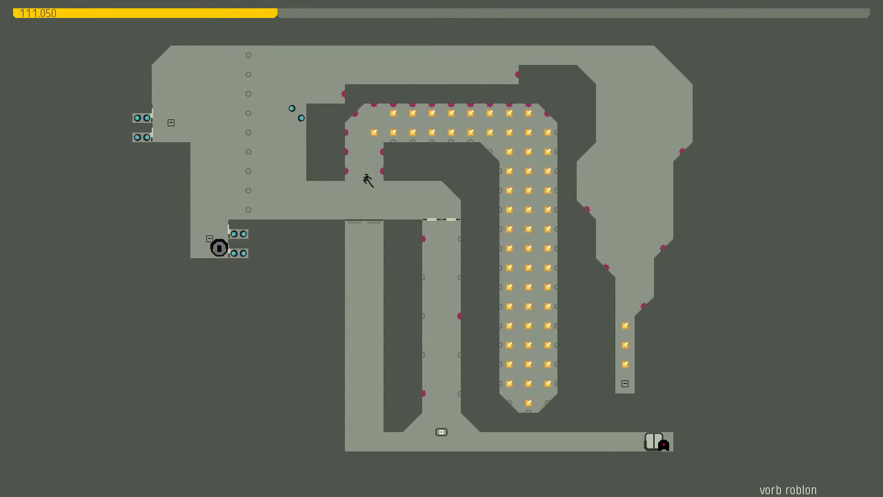
key("Right")
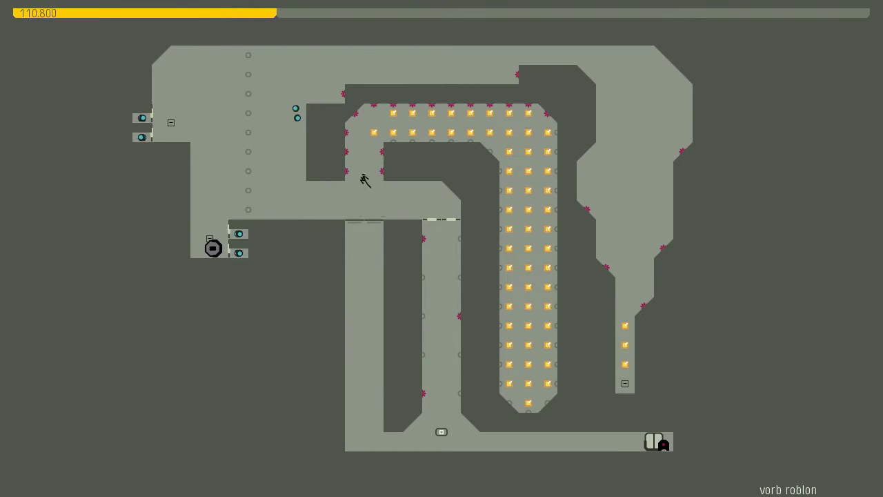
Keep restarting after deaths until a fresh attempt begins with gold restored.
key("z")
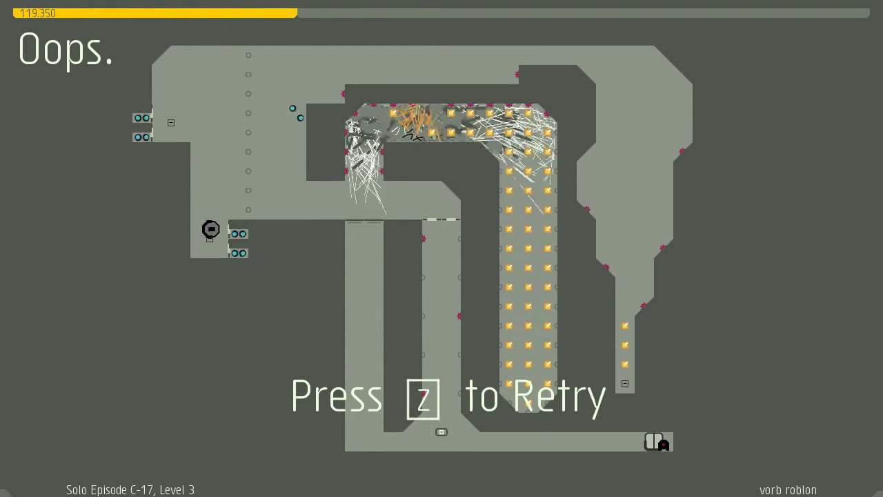
key("z")
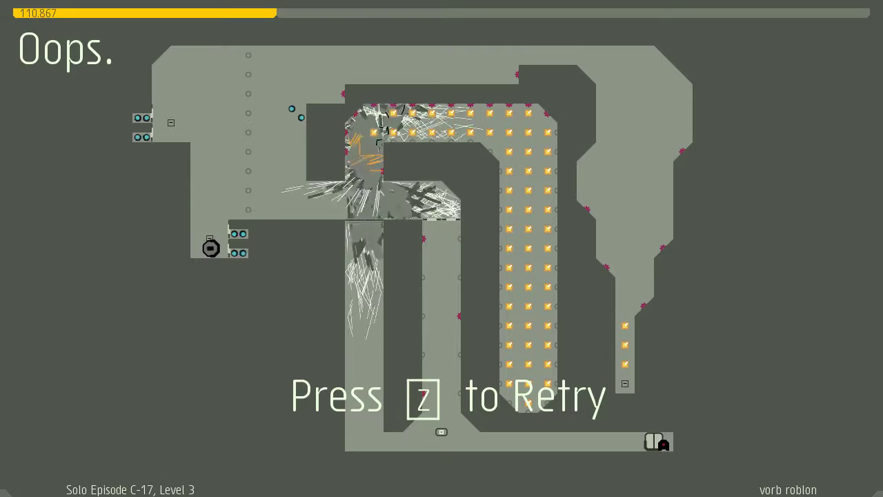
key("z")
key("z")
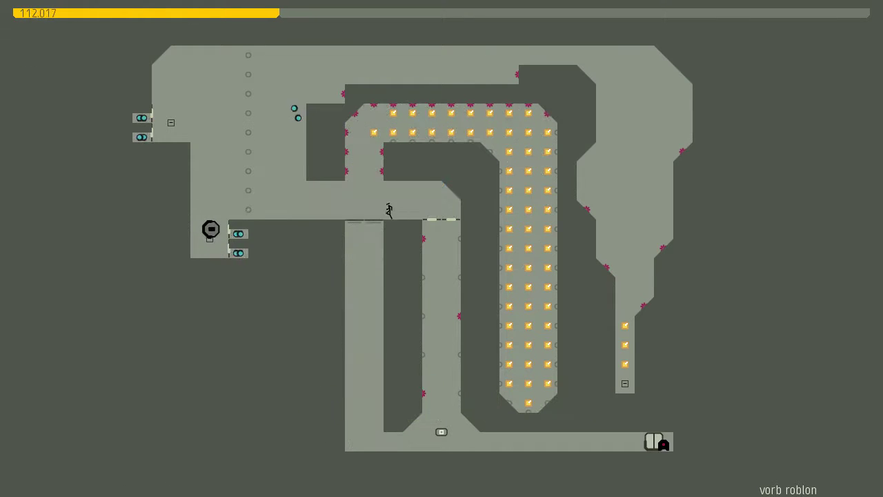
key("z")
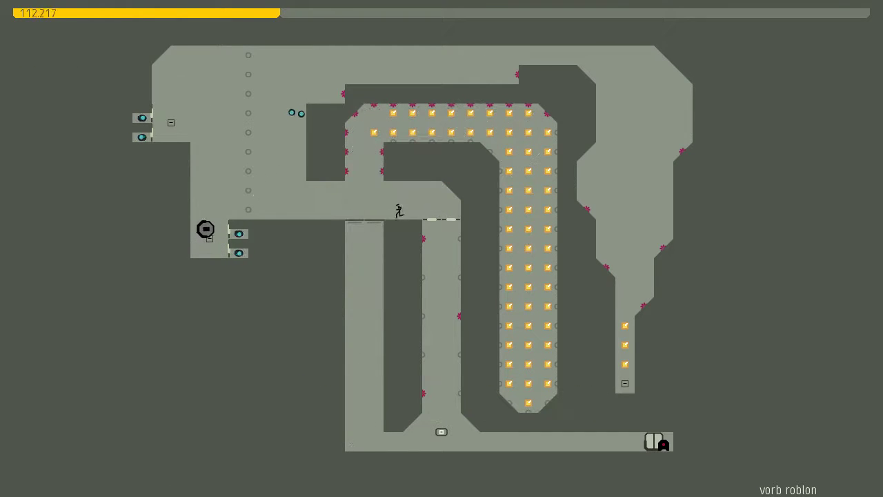
key("z")
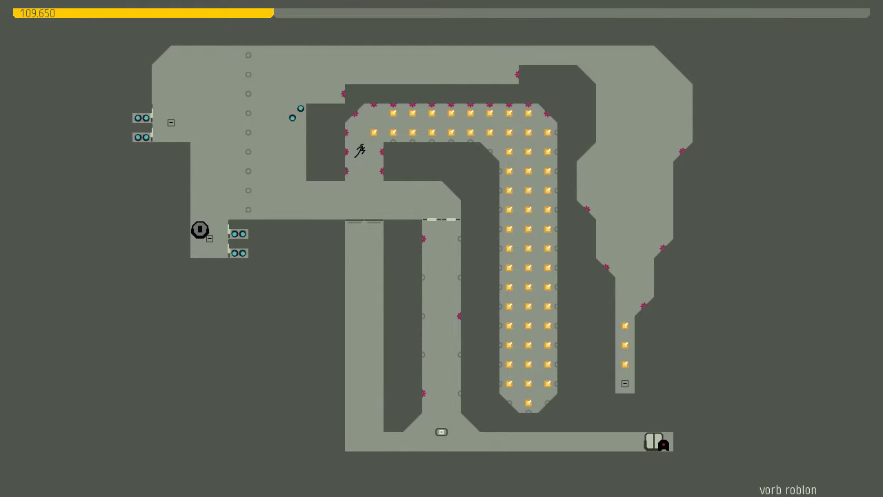
key("z")
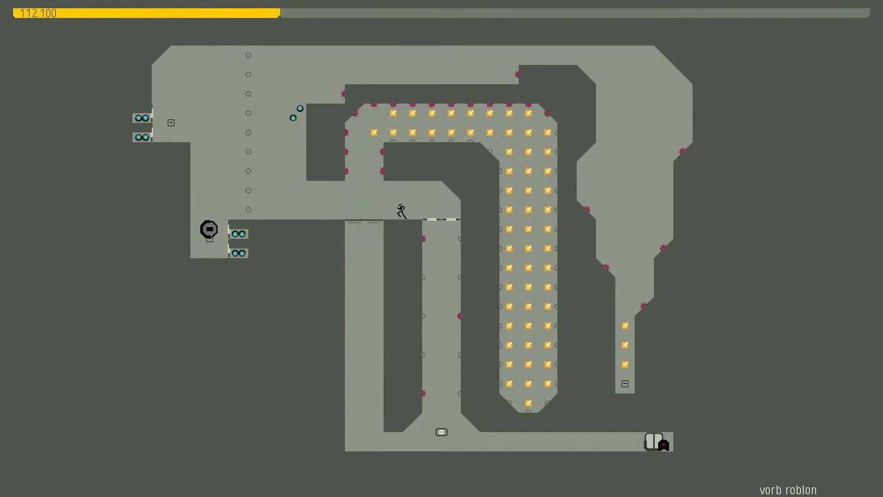
key("z")
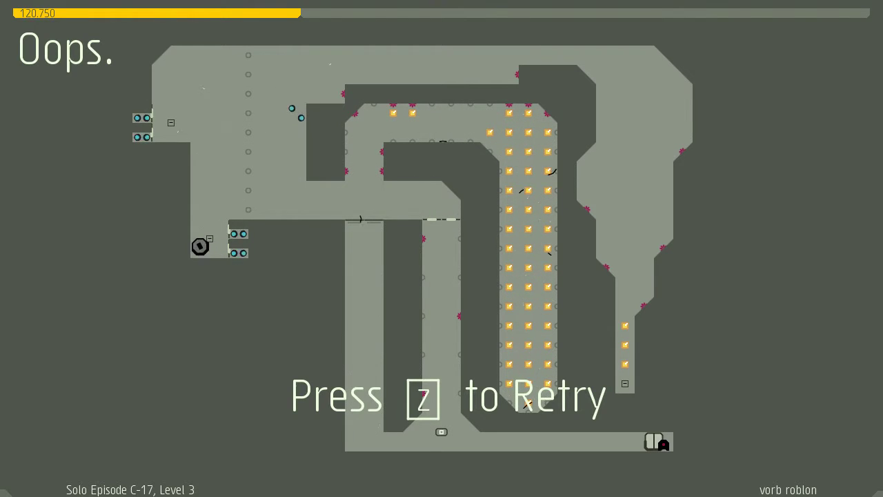
key("z")
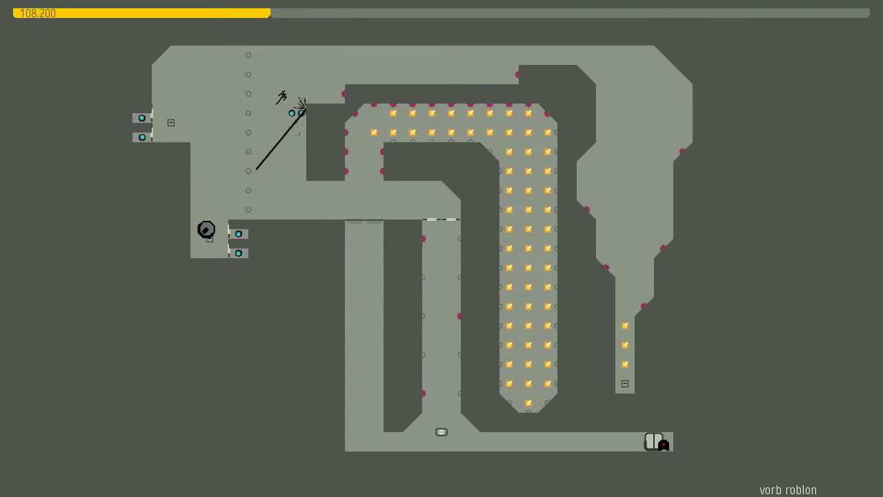
Restart and descend from the top corridor down the shaft to the bottom corridor.
key("z")
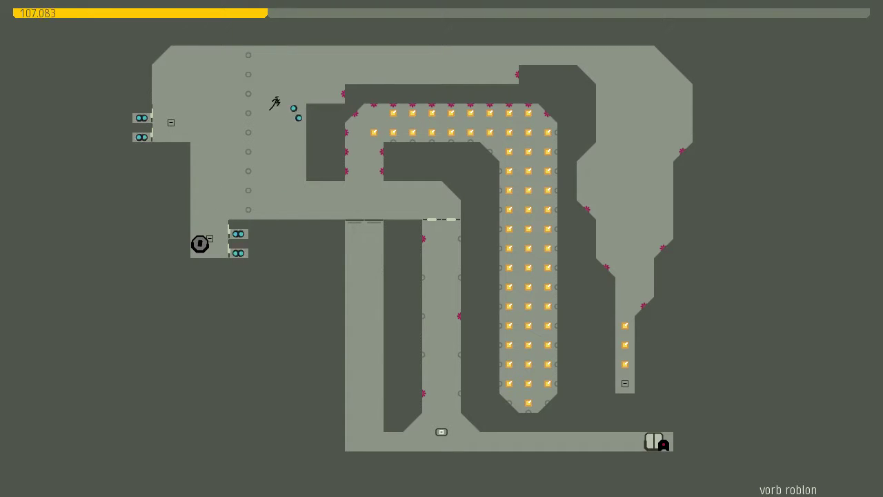
key("Right")
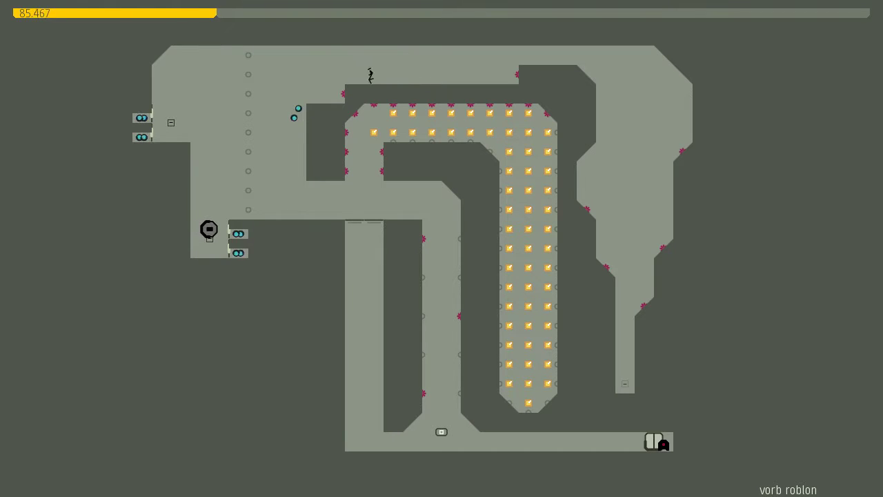
key("Left")
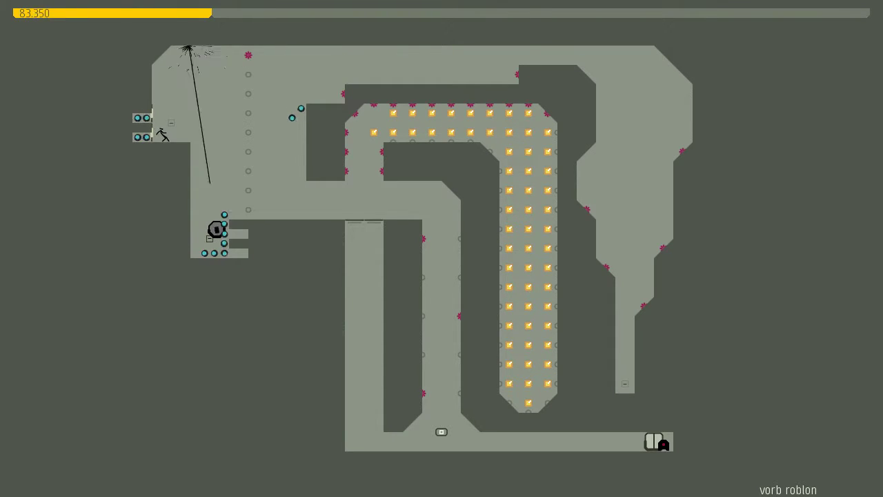
key("Right")
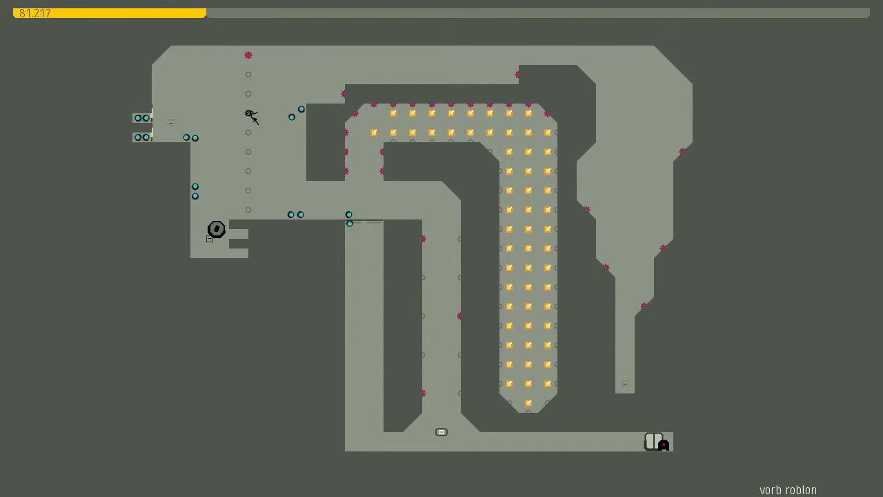
key("Right")
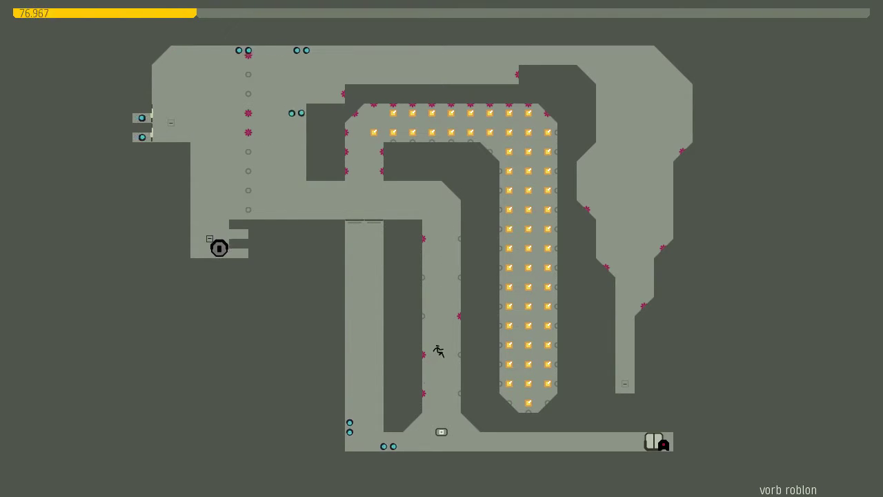
key("Left")
key("shift")
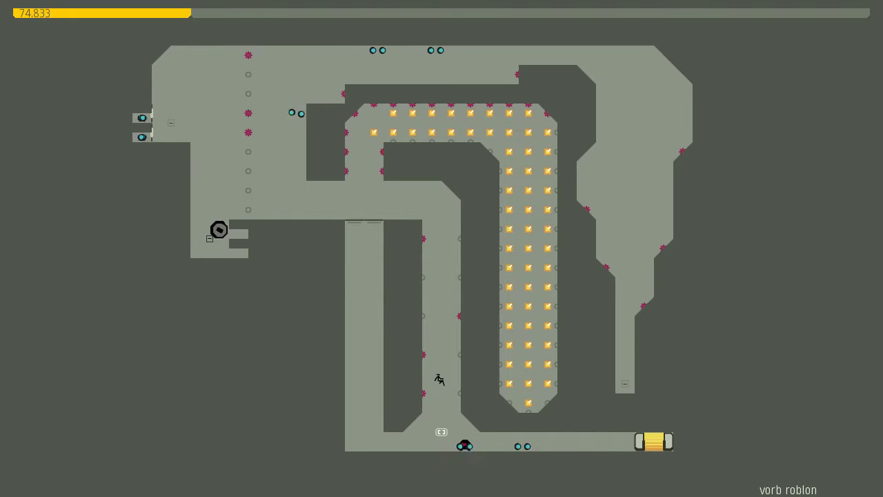
Wall-jump through the shaft, leap the floor-chaser into the exit, and continue to Level 4.
key("Left")
key("shift")
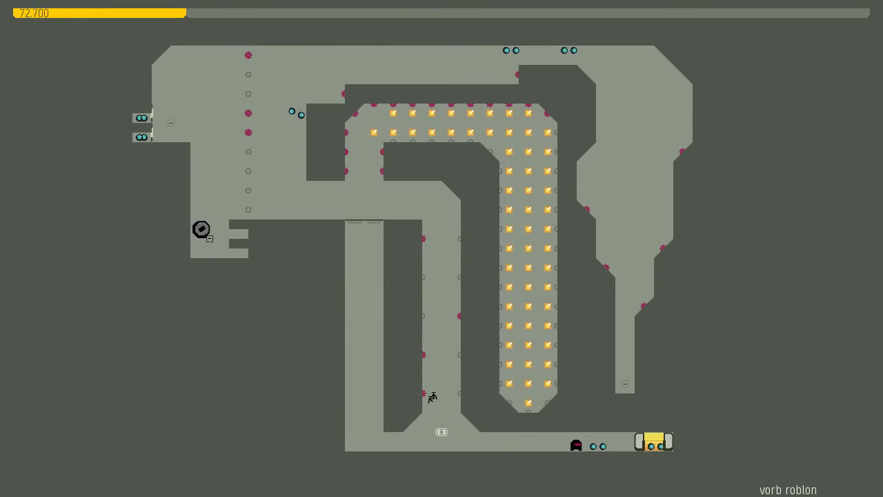
key("Right")
key("shift")
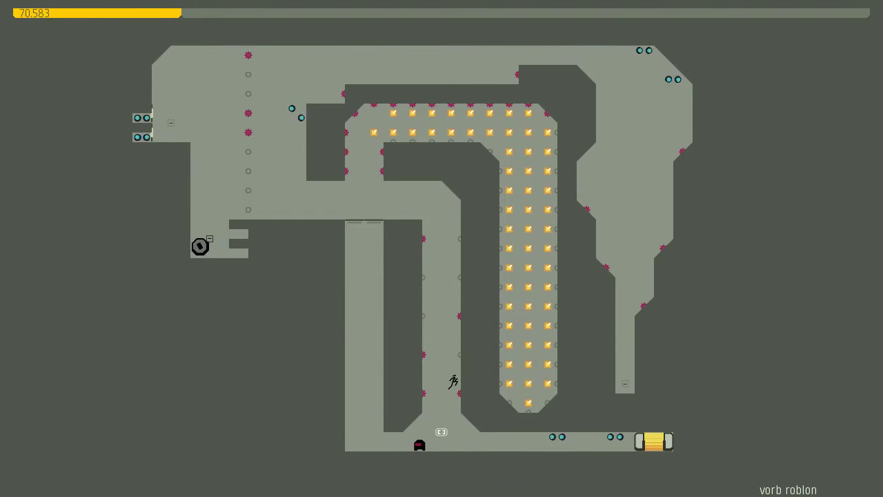
key("shift")
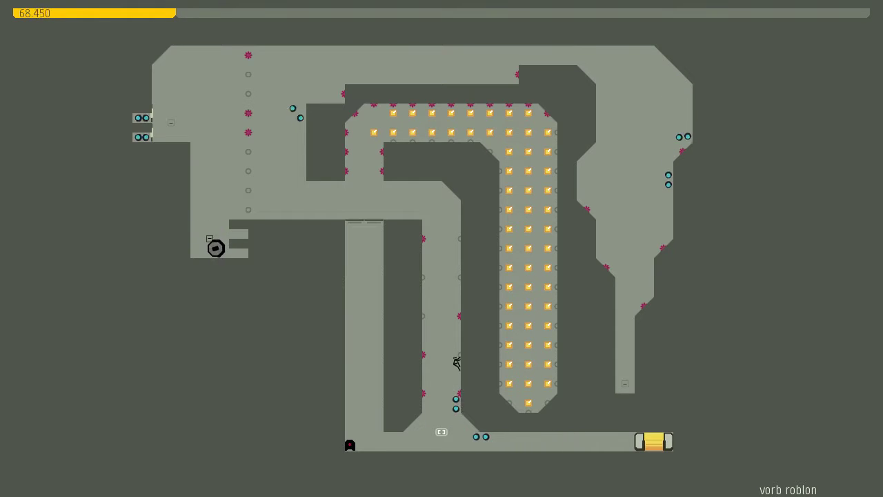
key("Left")
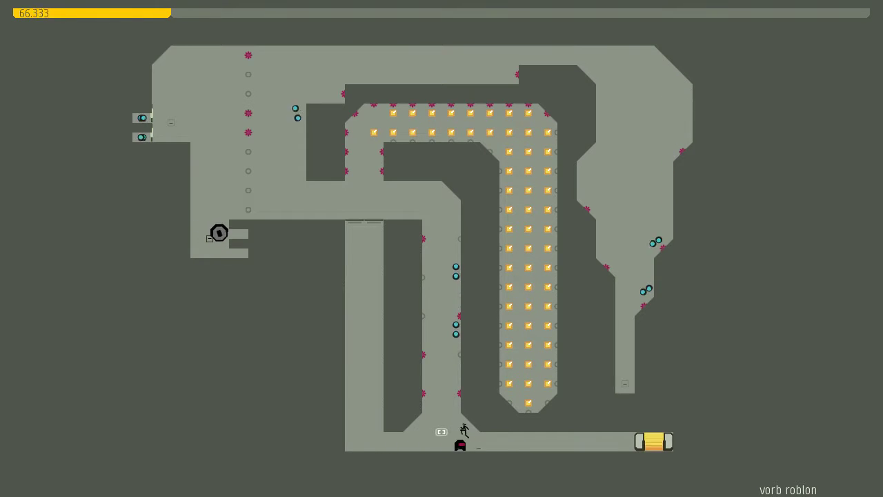
key("Left")
key("shift")
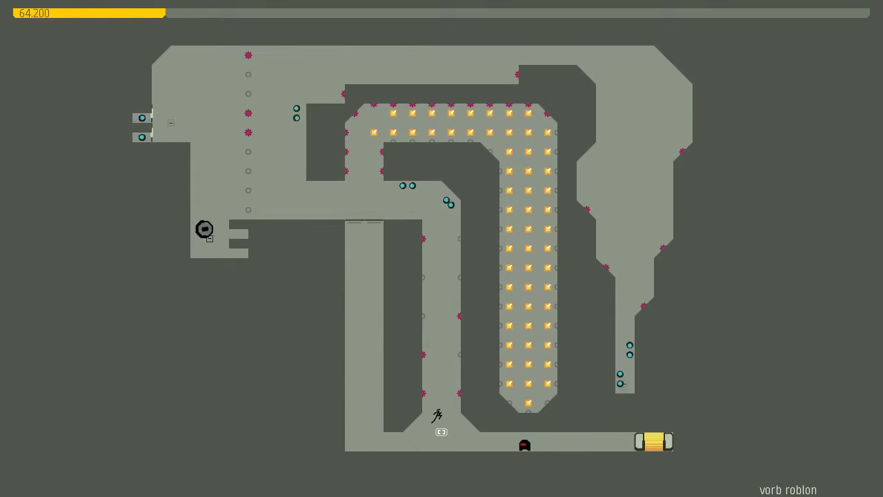
key("Right")
key("Right")
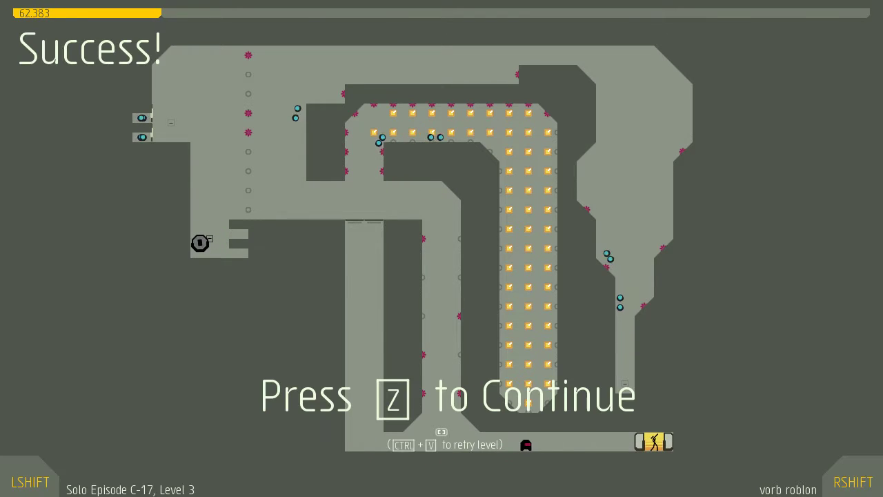
key("z")
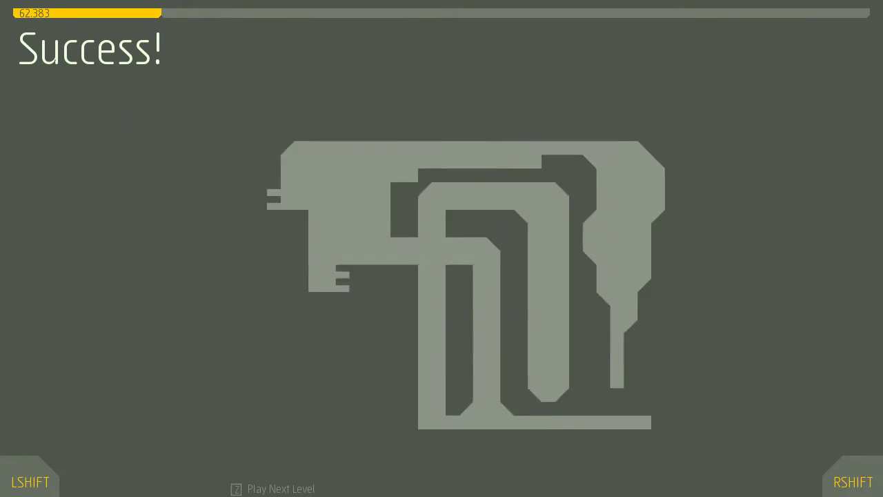
Load Level 4 'cyber dungeon quest' and jump across the top-left platforms.
key("z")
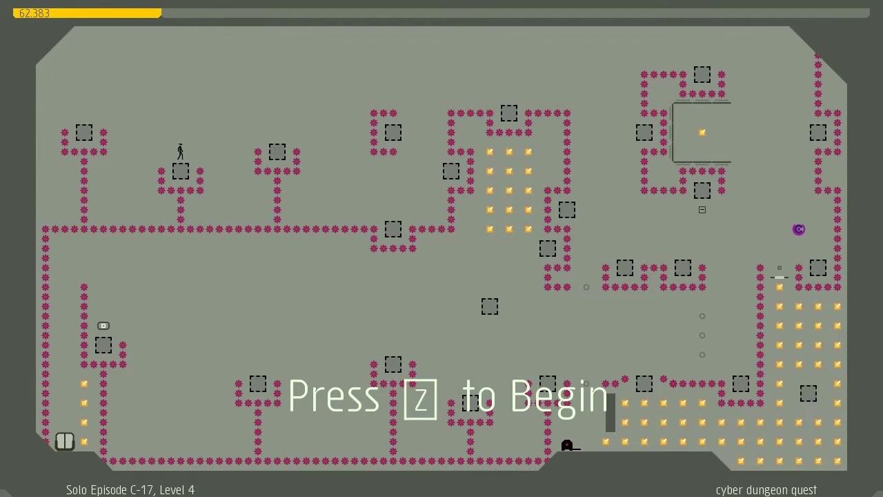
key("z")
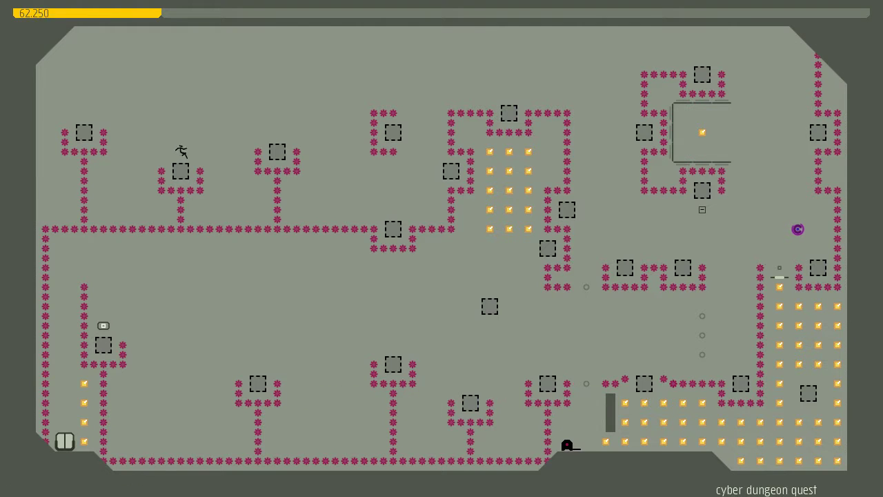
key("Right")
key("z")
key("Right")
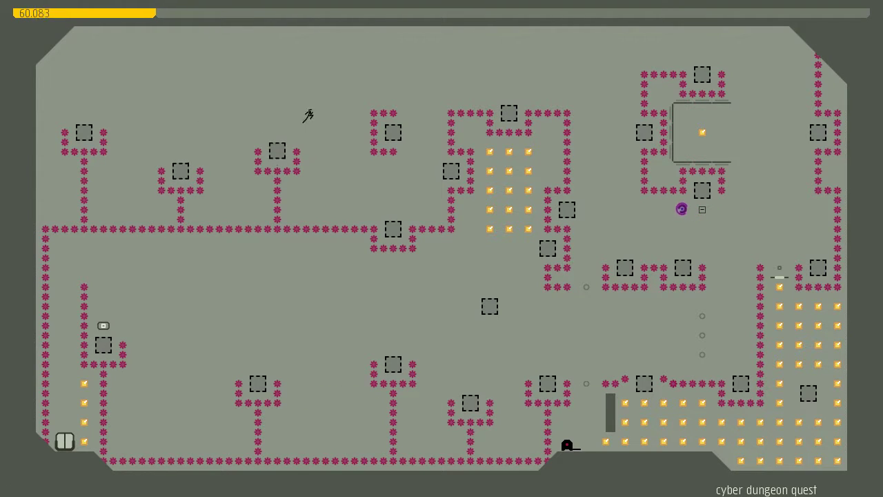
key("z")
key("Left")
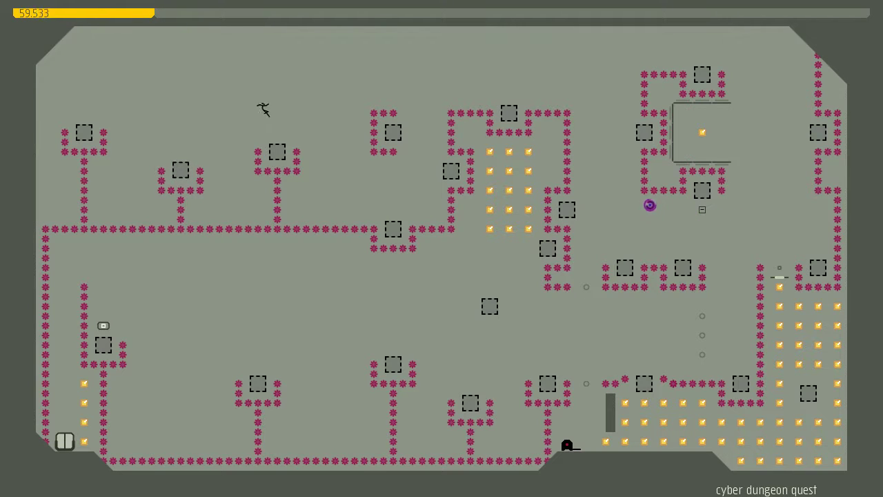
key("Right")
key("z")
key("Left")
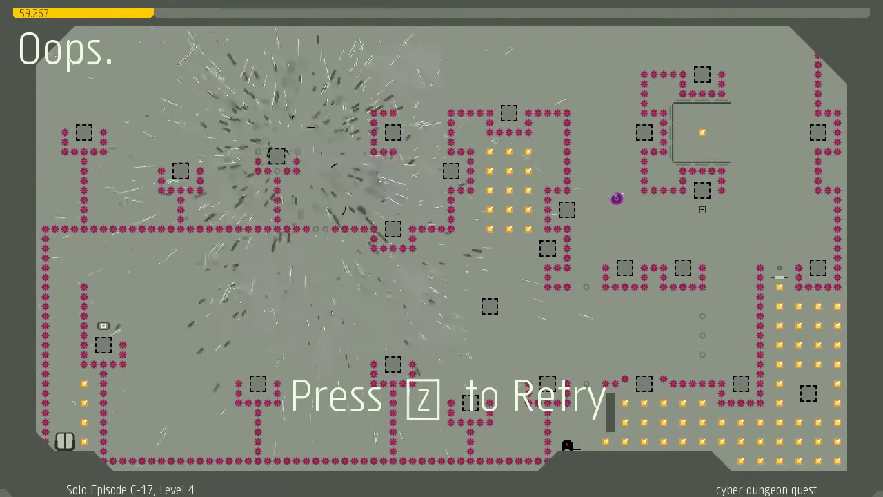
Retry and jump right across the mines onto the next platform.
key("z")
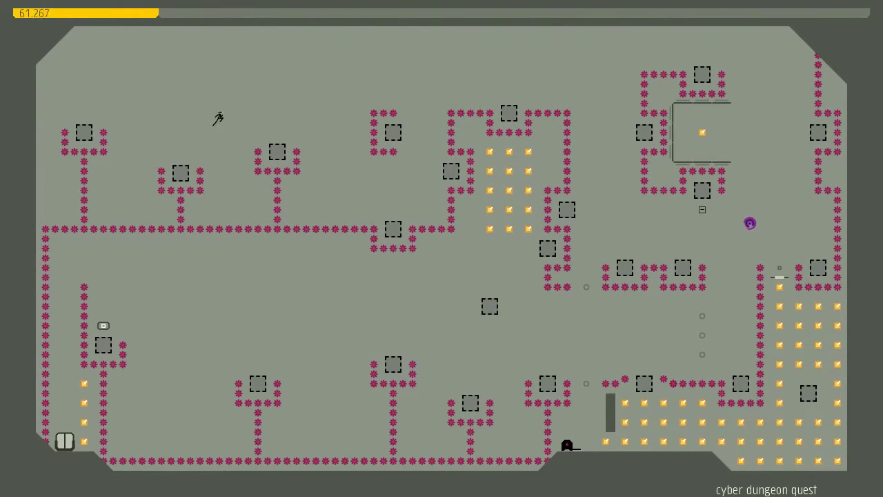
key("Right")
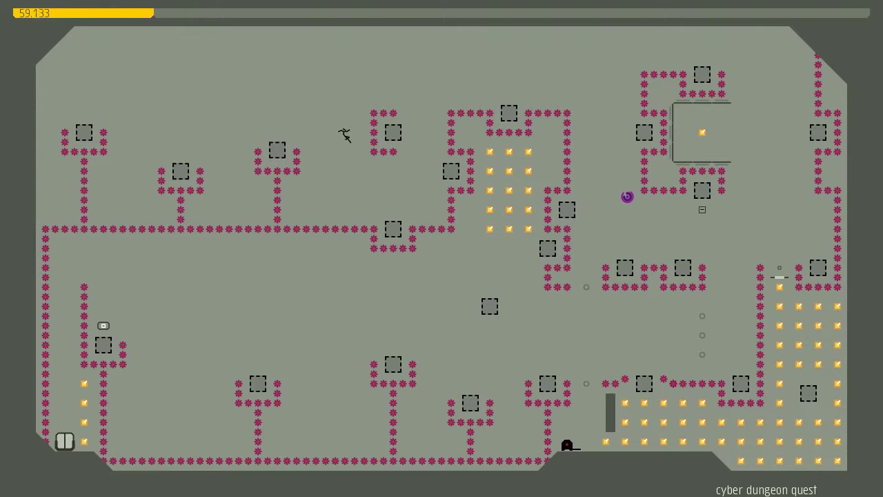
key("Right")
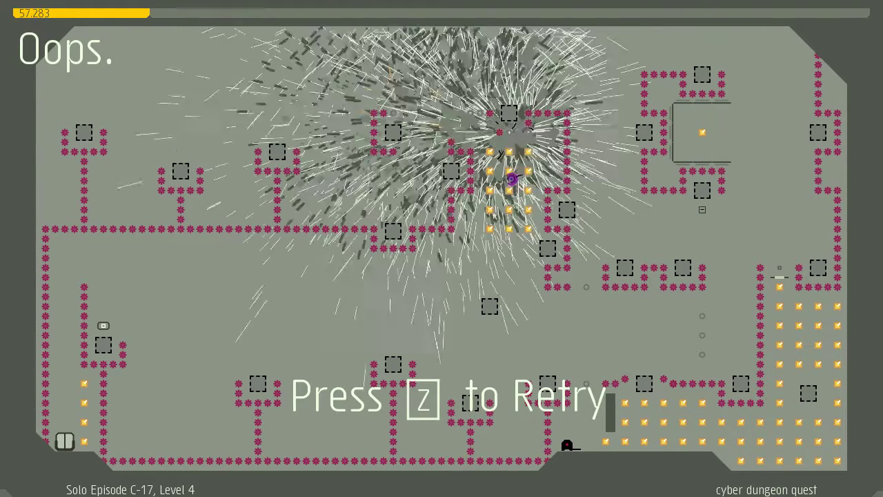
key("z")
key("shift+Right")
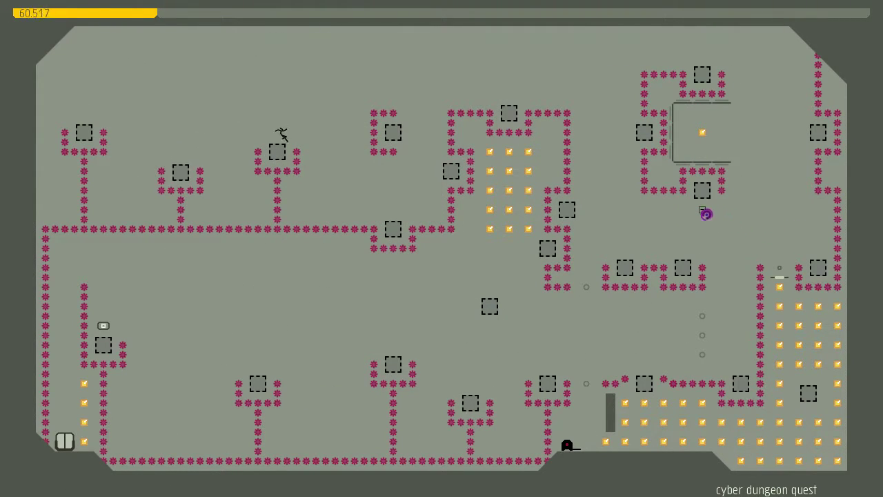
key("Right")
key("shift+Right")
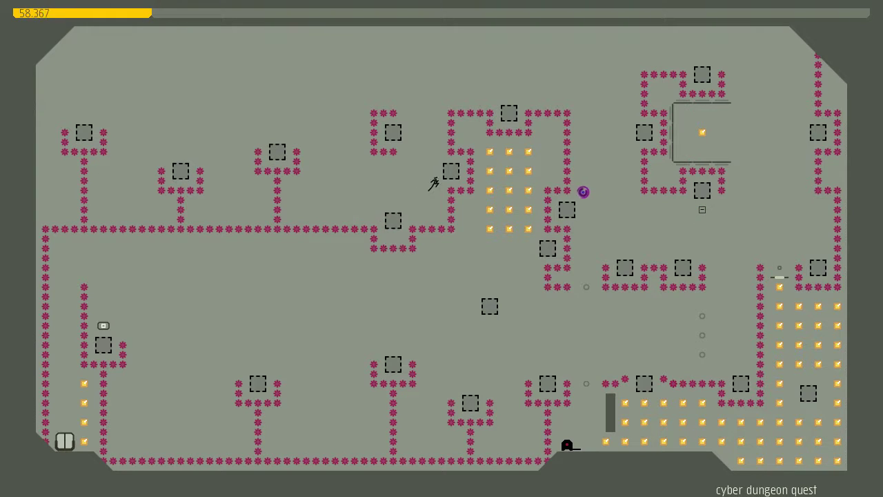
Fly above the mine box toward the upper-right, dodging the drone.
key("shift+Right")
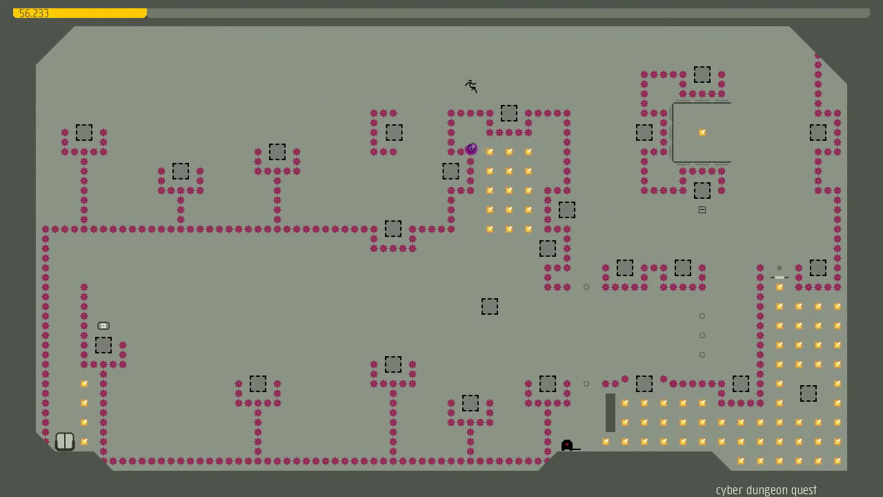
key("shift+Right")
key("Right")
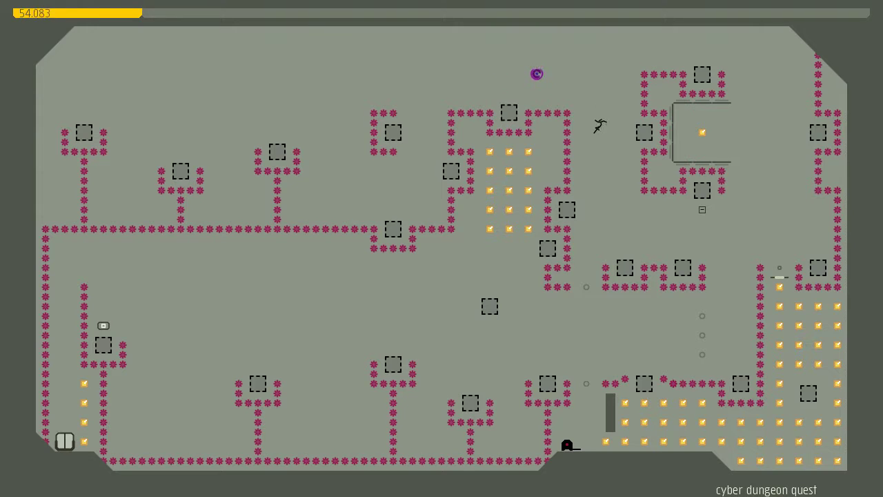
key("Right")
key("shift+Right")
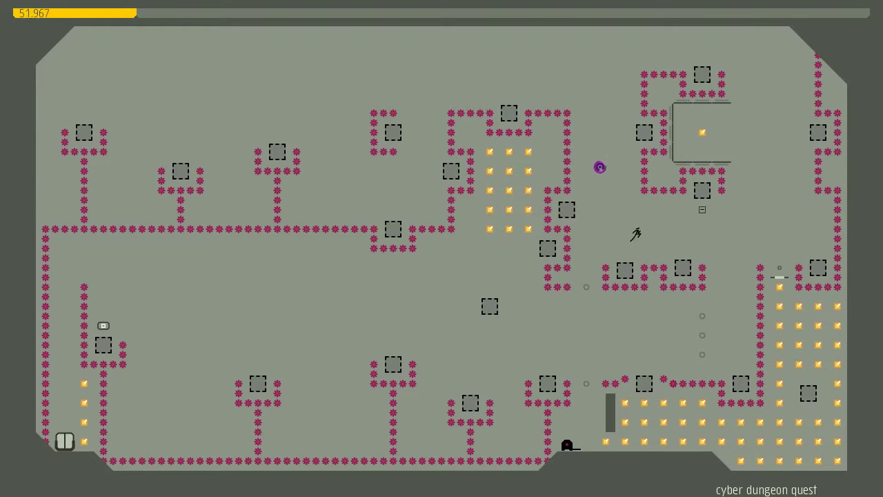
key("Right")
key("shift+Right")
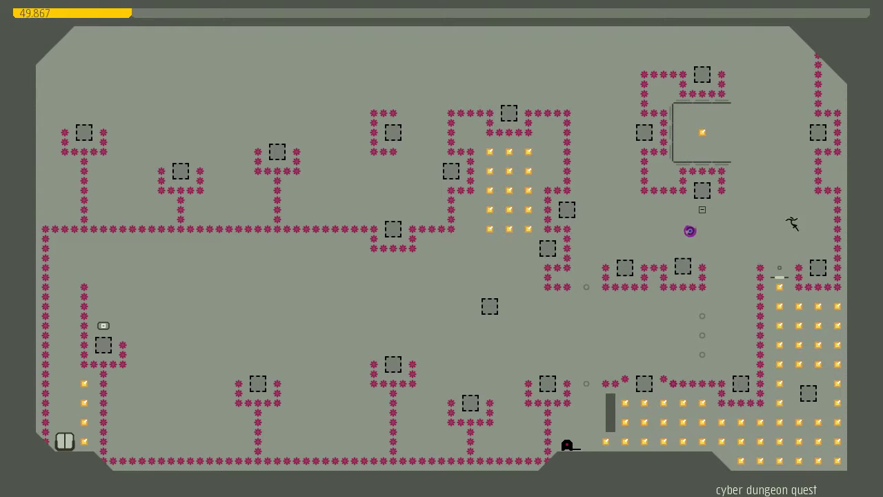
key("Right")
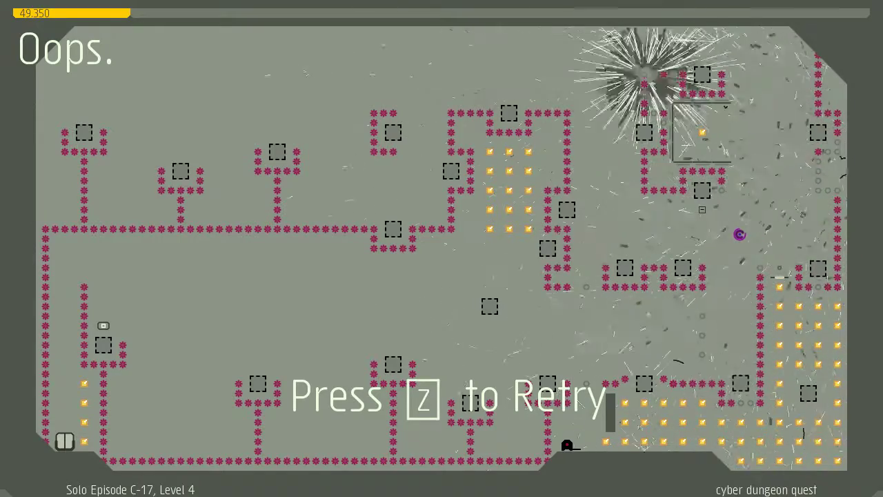
Retry twice, leaping right over the mine boxes toward the top-right corner.
key("z")
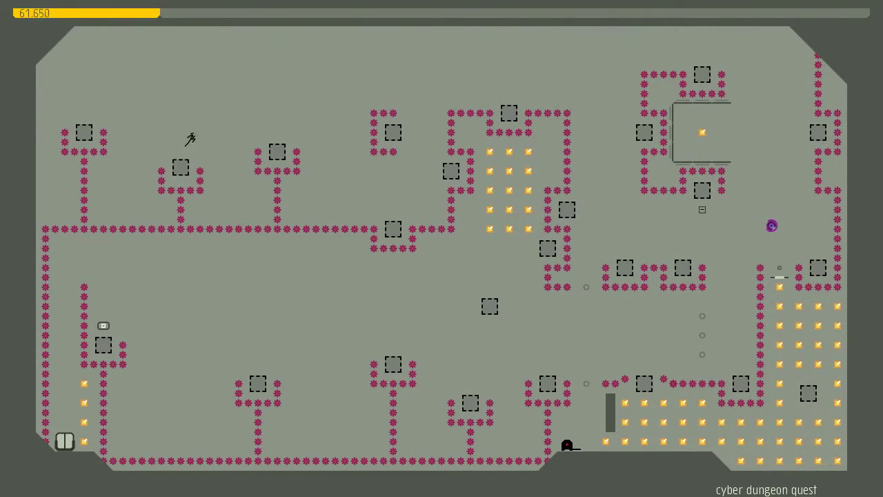
key("Right")
key("shift")
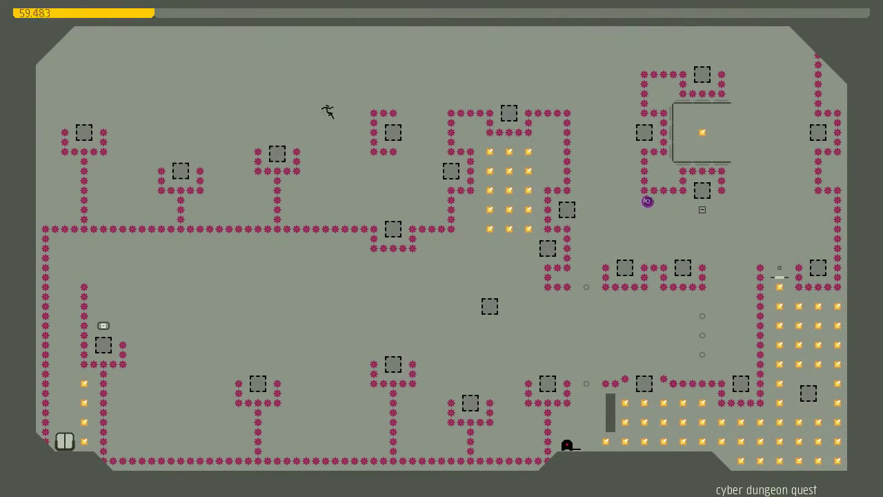
key("Right")
key("shift")
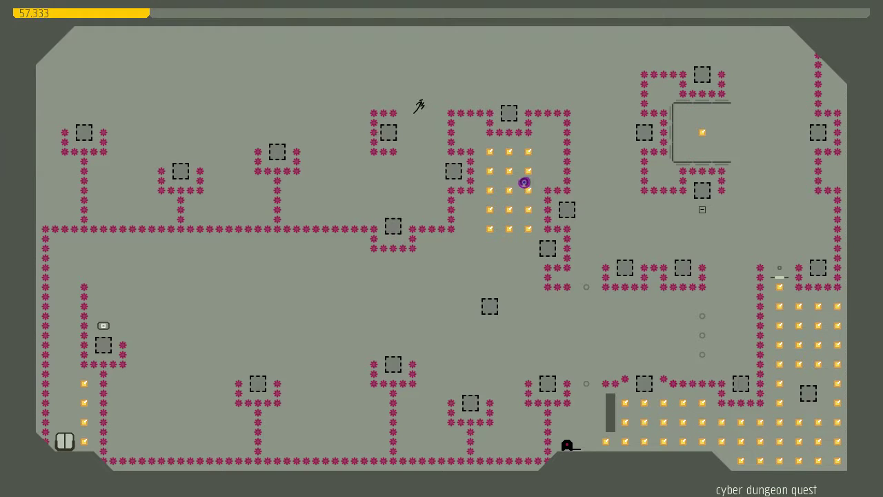
key("Right")
key("shift")
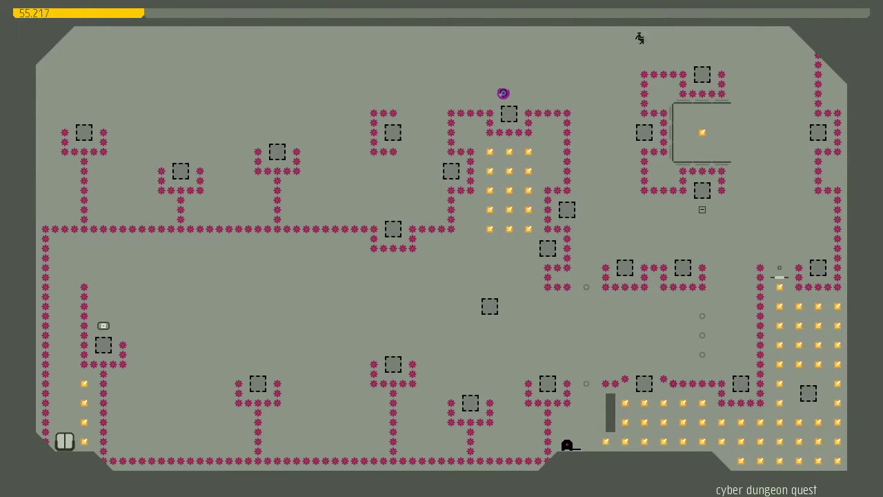
key("Right")
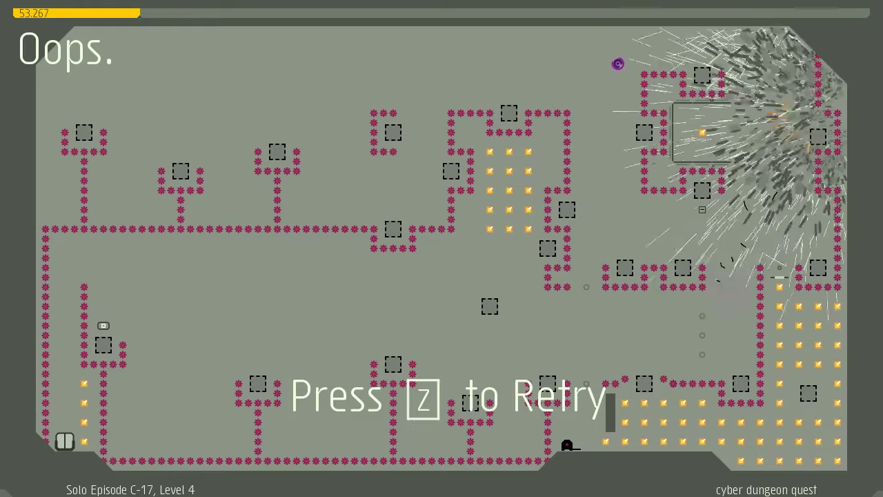
key("z")
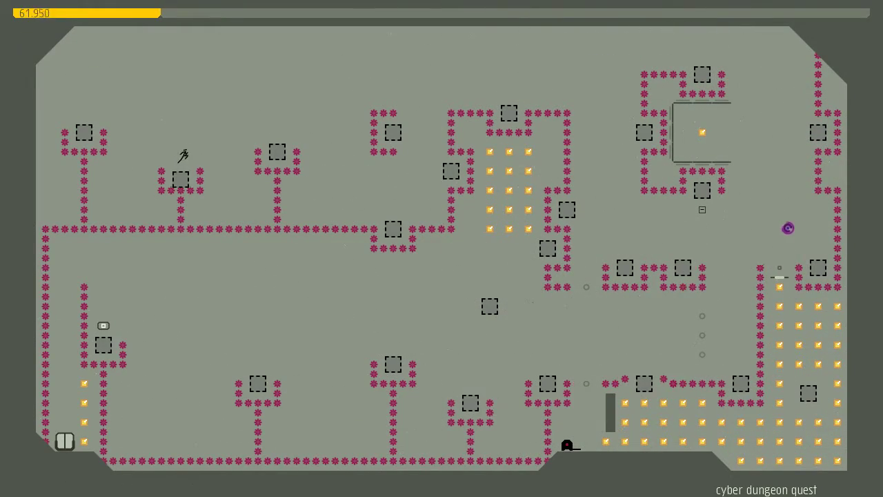
key("Right")
key("shift")
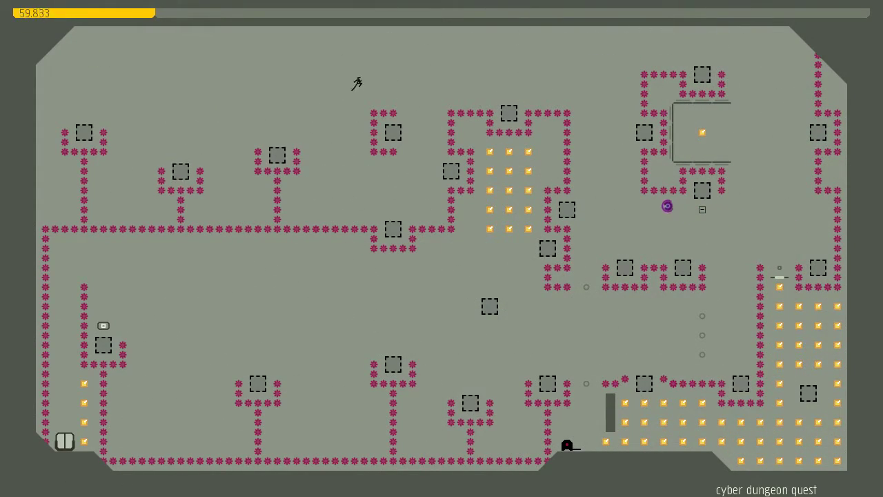
key("Right")
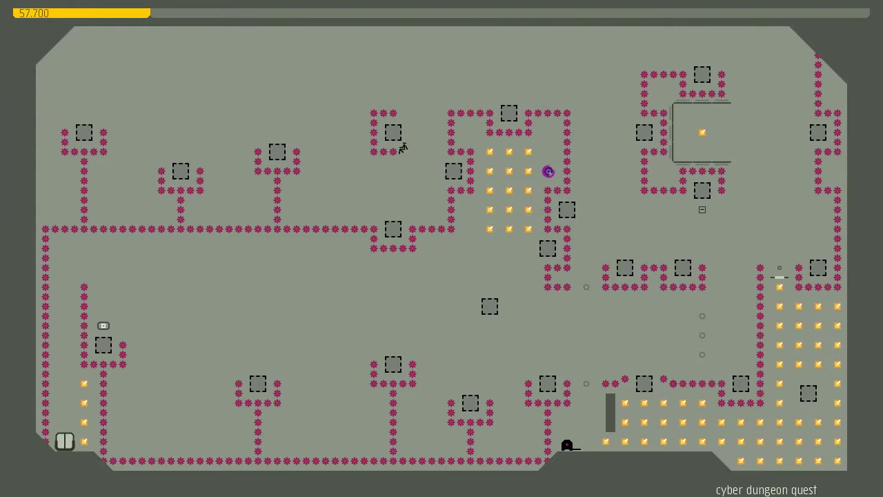
Restart, fly up-right past the mines and drop into the top-right enclosure.
key("z")
key("Right")
key("shift")
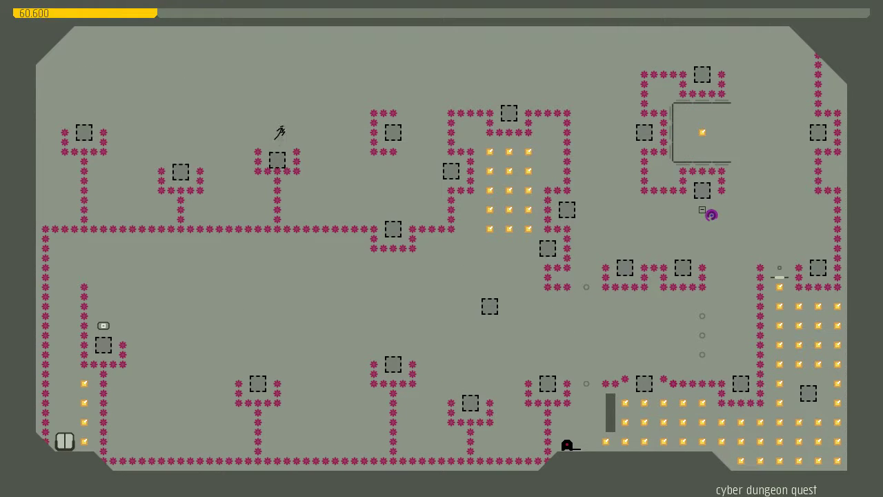
key("Right")
key("shift")
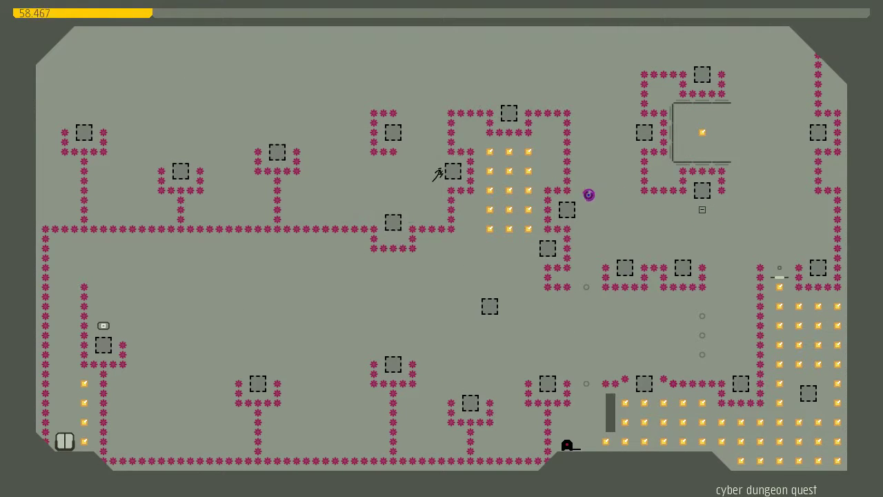
key("shift")
key("Right")
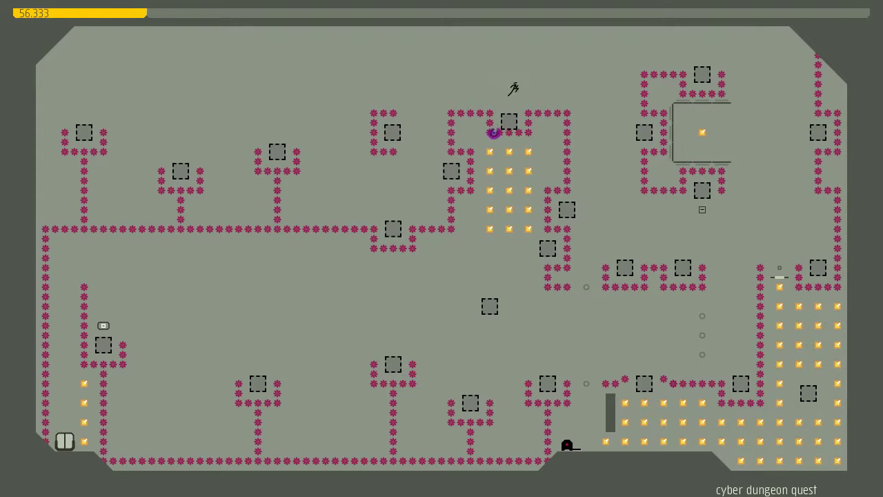
key("Right")
key("shift")
key("Right")
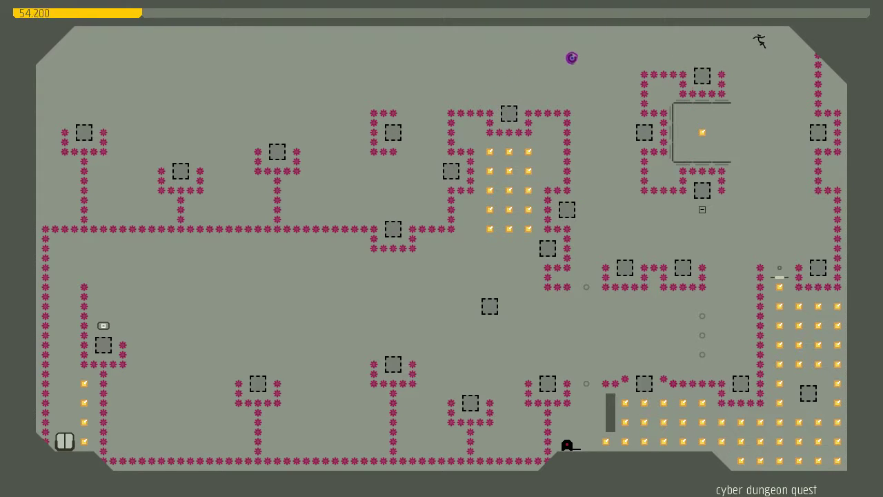
key("Left")
key("Left")
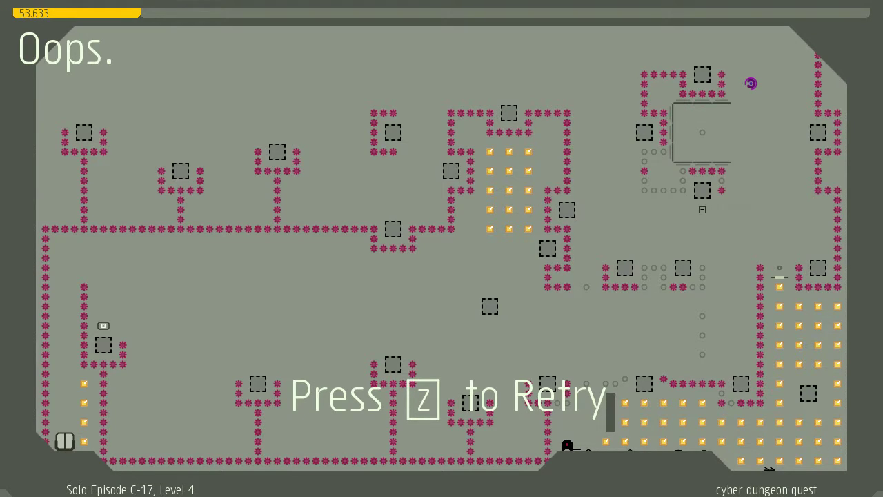
Make another run to grab the enclosure gold, then restart after the ninja dies.
key("z")
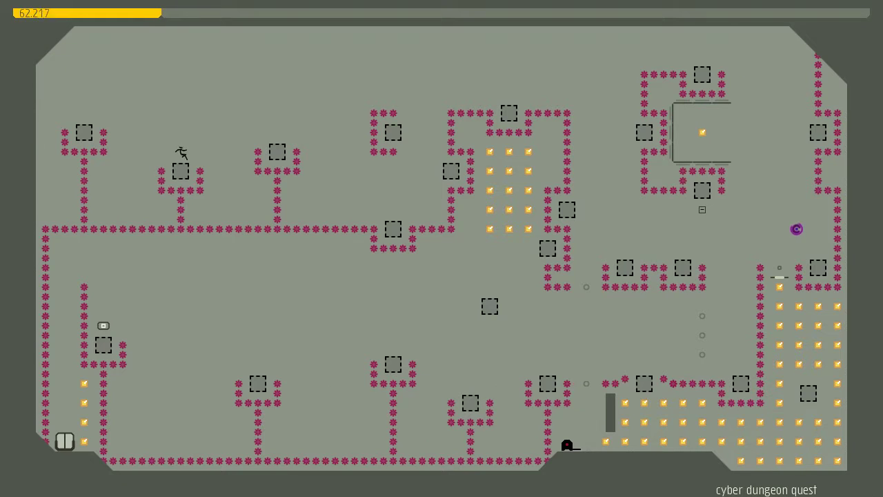
key("Right")
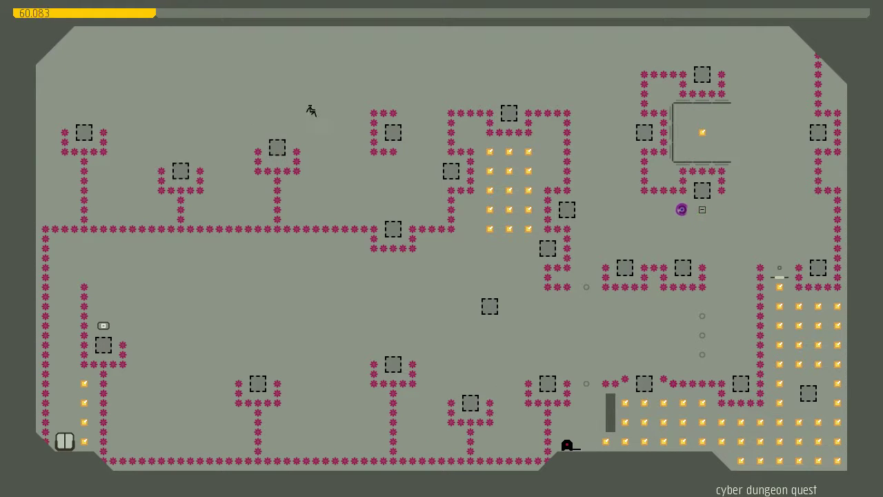
key("Right")
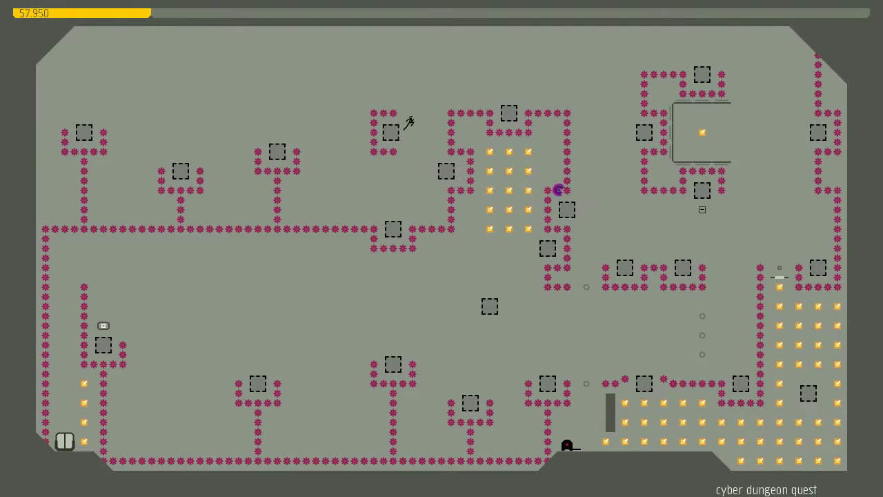
key("shift")
key("Right")
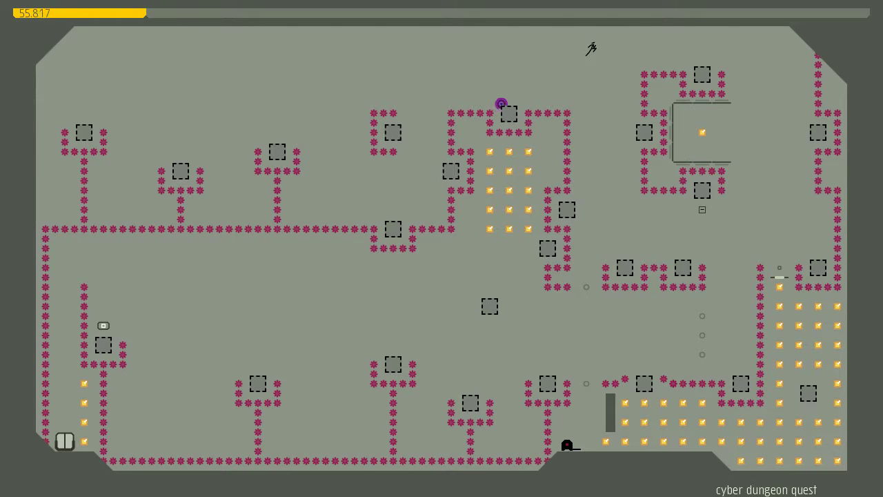
key("shift")
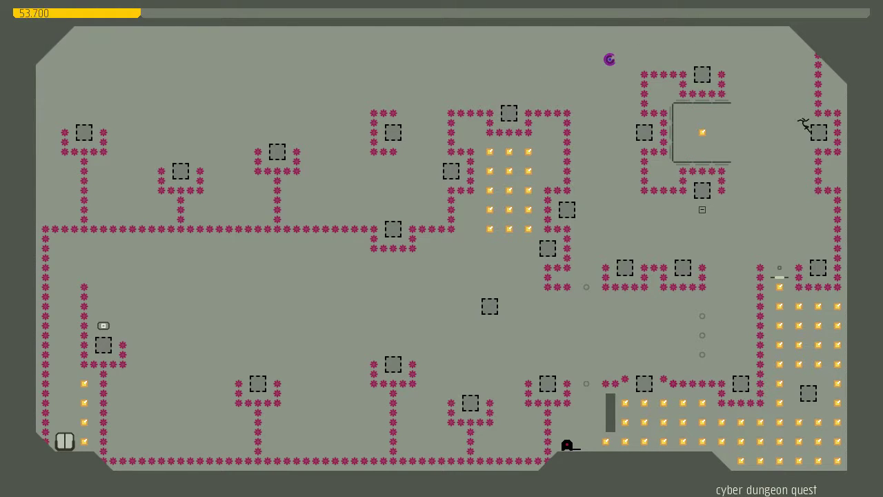
key("Left")
key("Right")
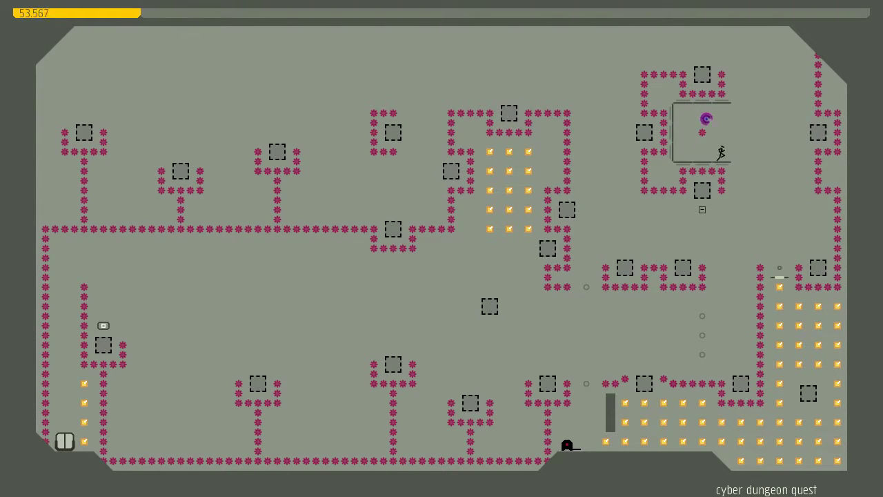
key("Left")
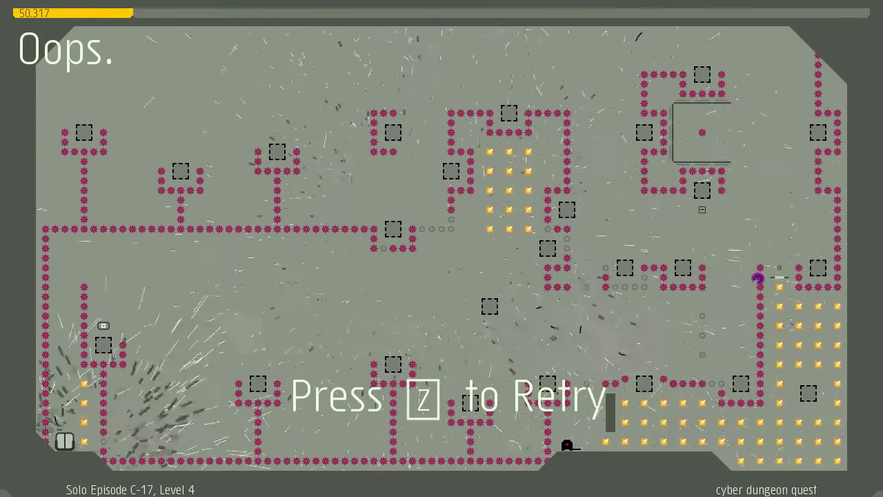
key("z")
Bounce right from spawn across the blocks; the ninja dies to the drone, then dies again on retry.
key("Right")
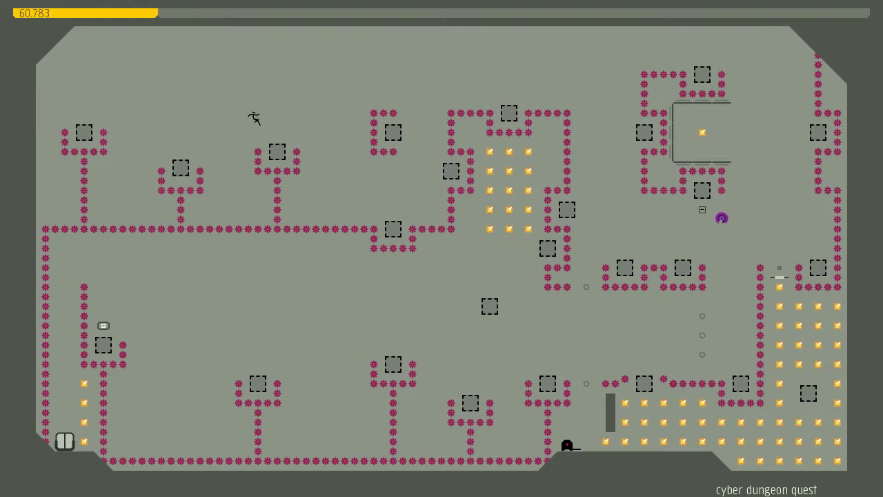
key("Right")
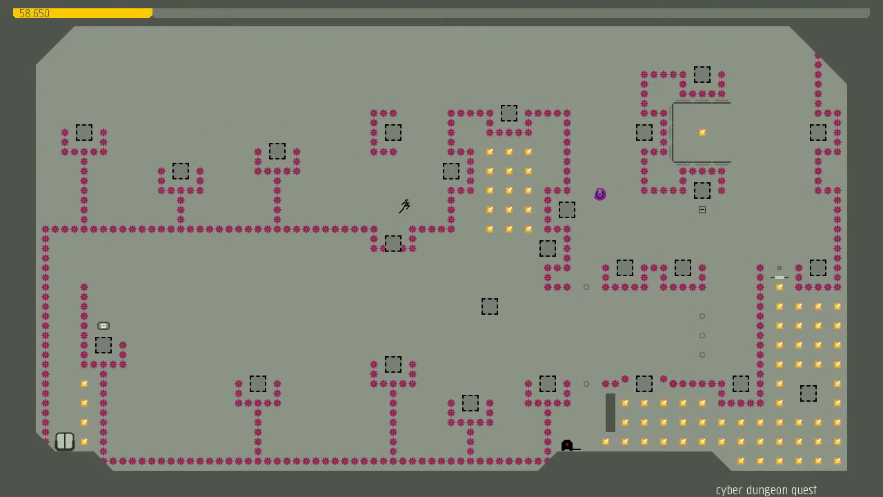
key("Right")
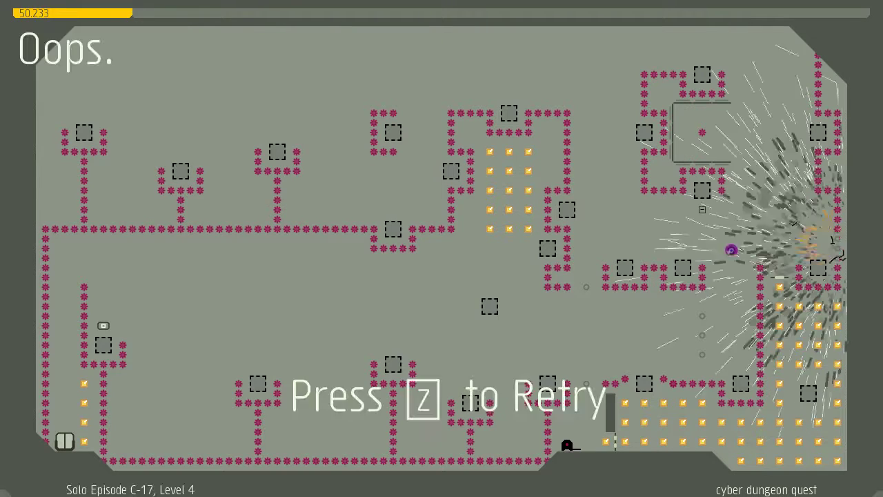
key("z")
key("Right")
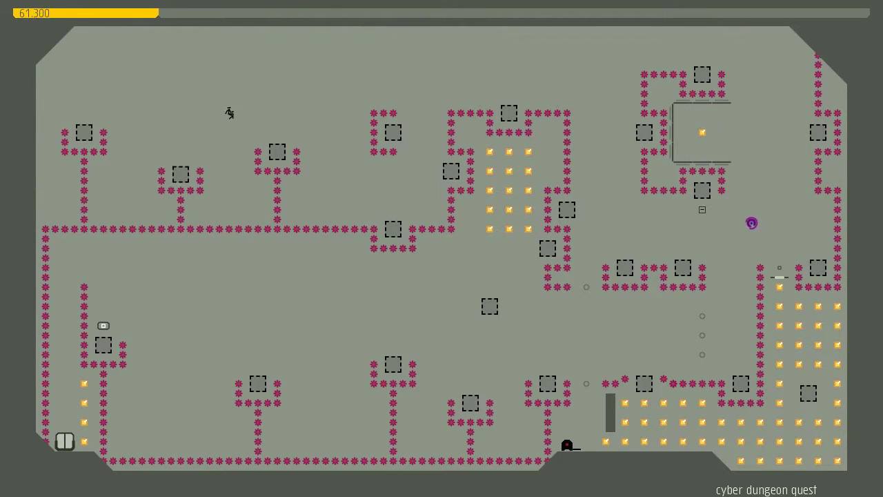
key("z")
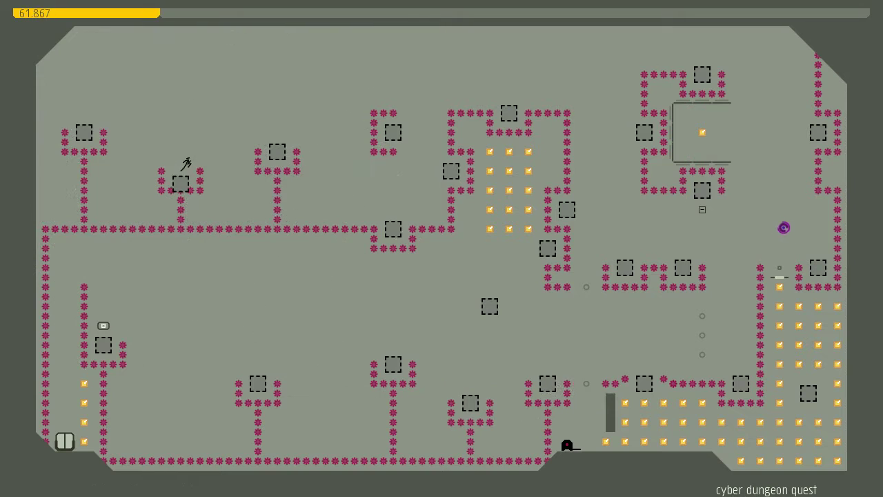
Run right across the top and drop into the enclosure for gold; the ninja dies and the level restarts.
key("Right")
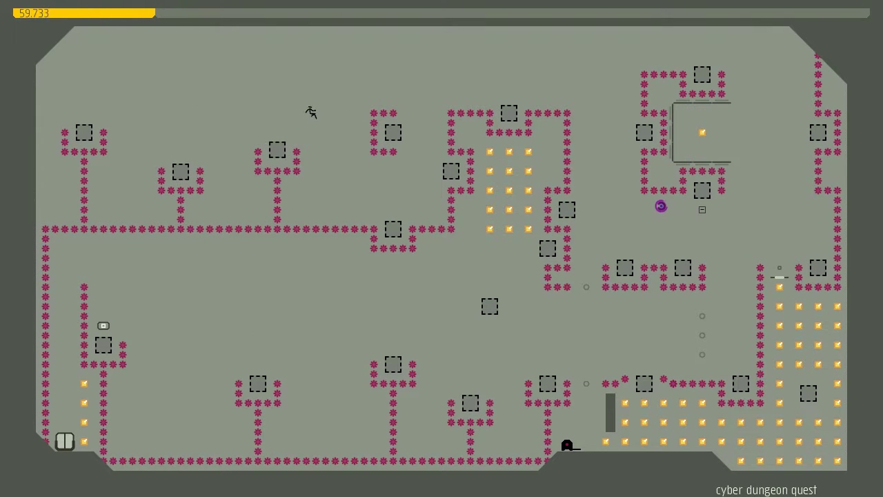
key("shift+Right")
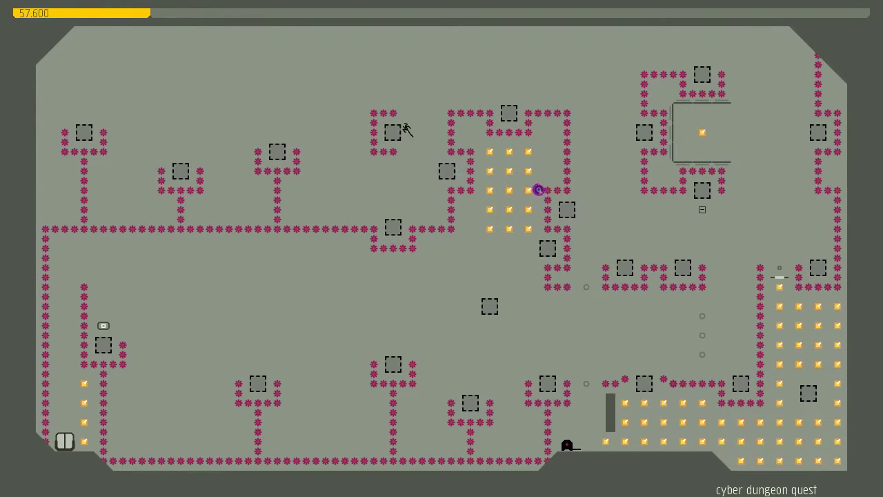
key("Right")
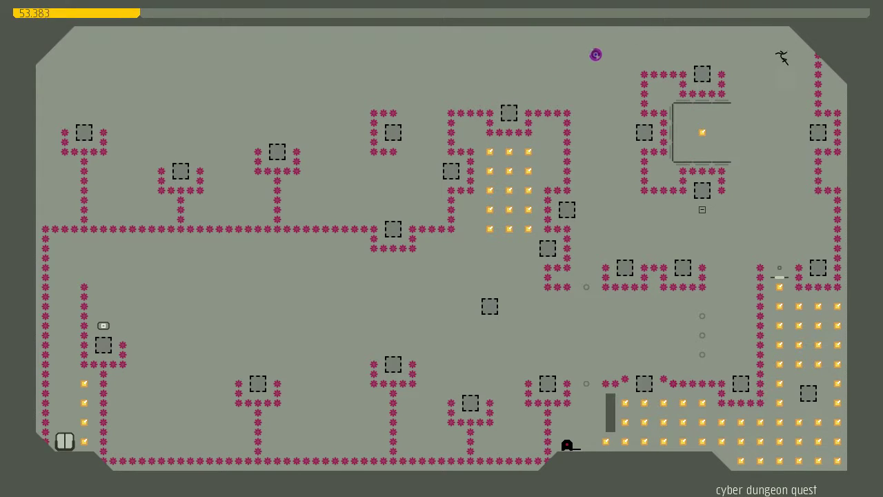
key("Right")
key("Left")
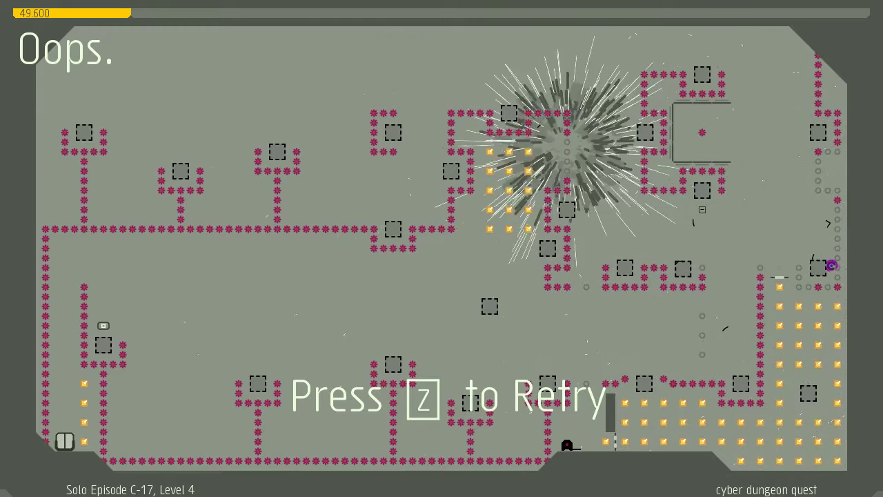
key("z")
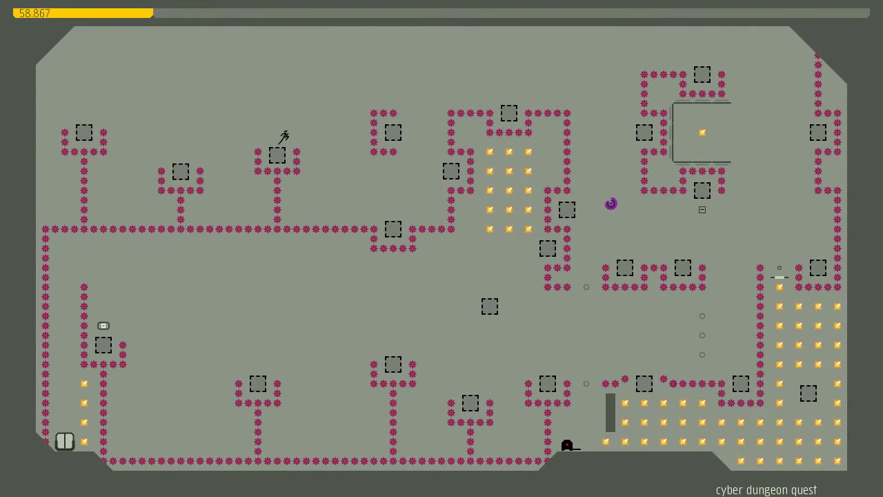
key("z")
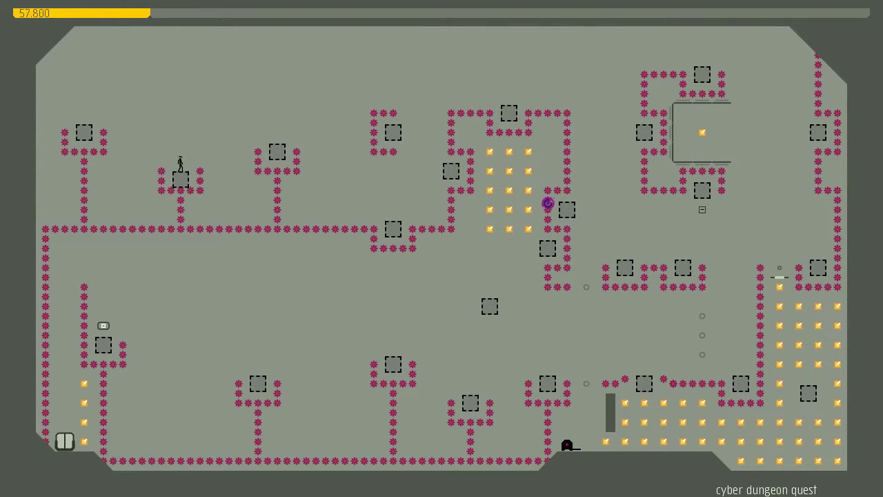
Retry jumping up-right toward the ceiling until the ninja dies near the upper-left blocks.
key("Right")
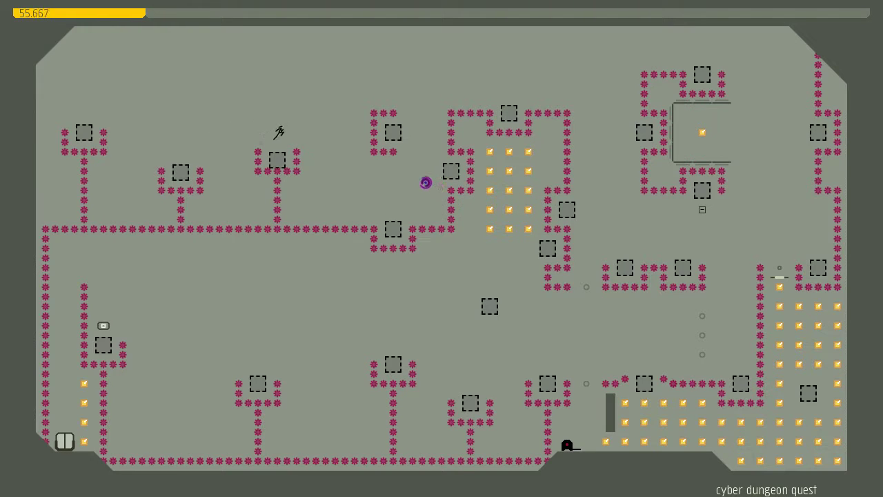
key("z")
key("z")
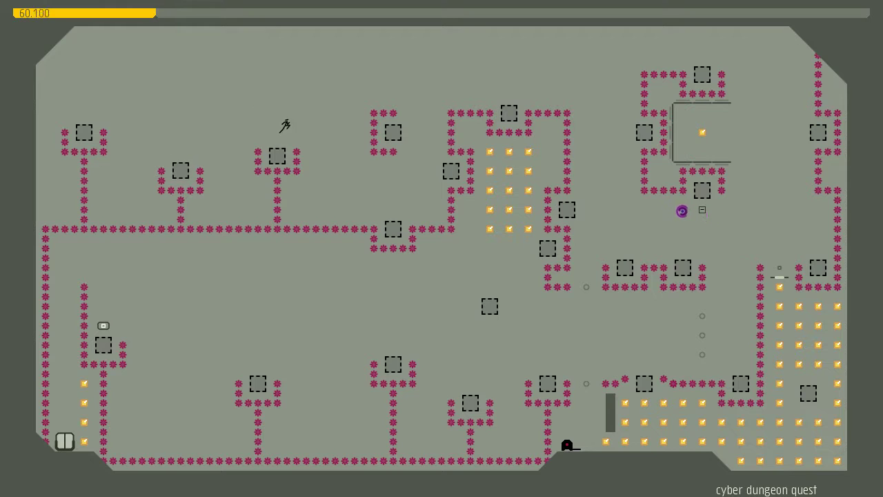
key("Right")
key("Right")
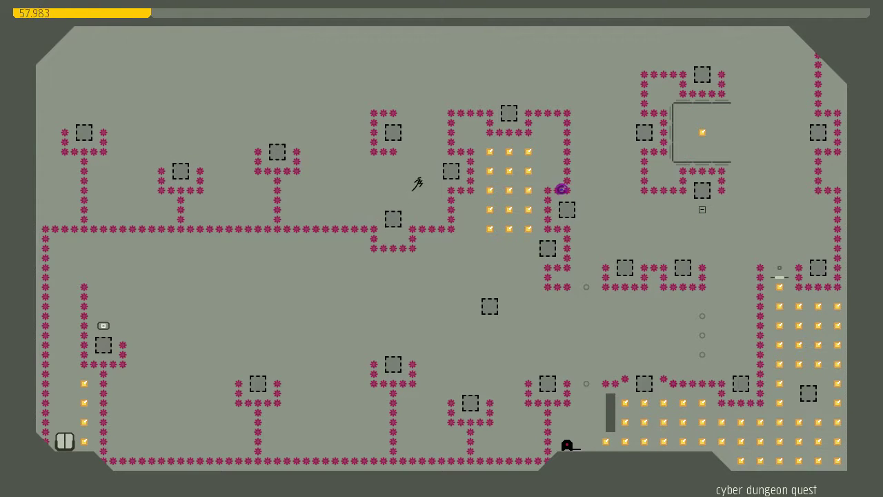
key("z")
key("Right")
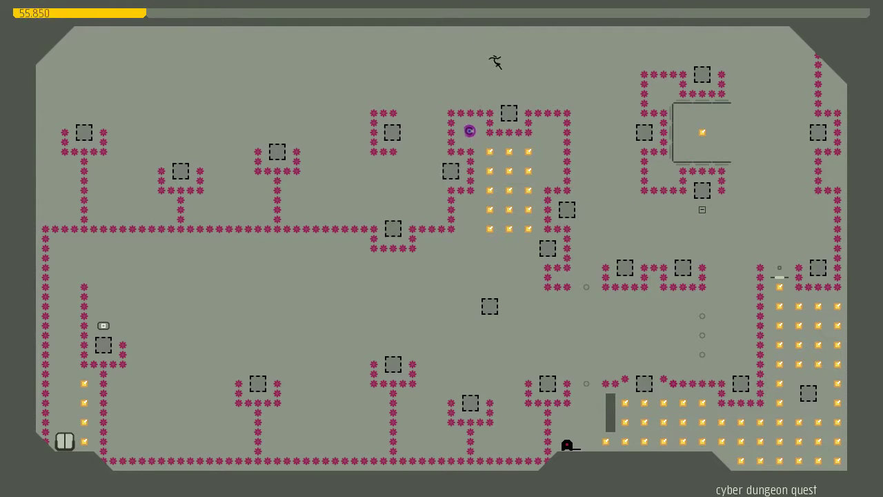
key("k")
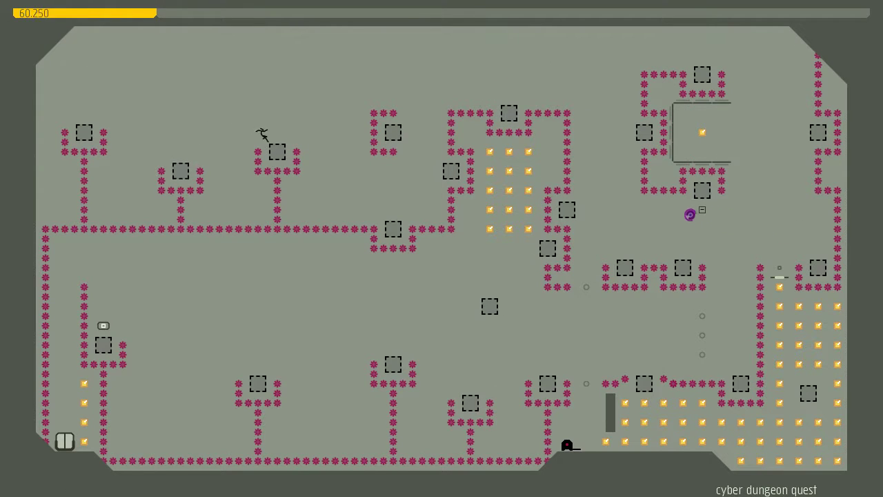
key("Right")
key("z")
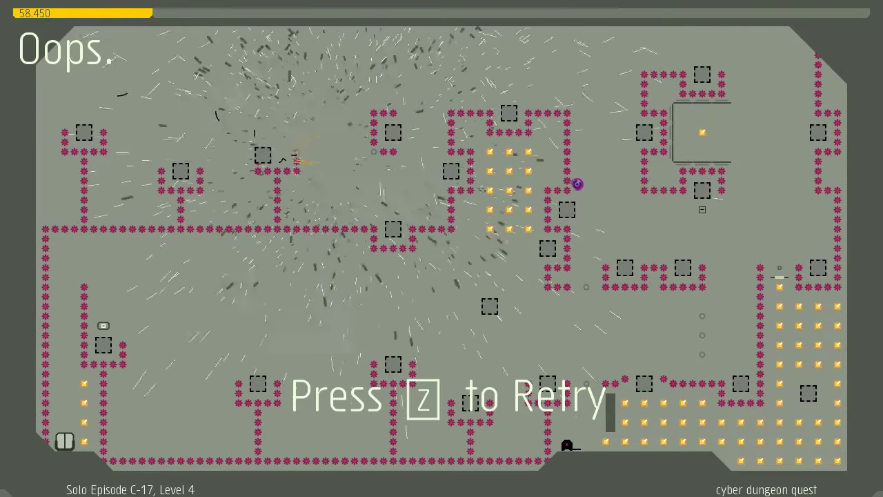
Retry after the mine death and climb the ninja toward the ceiling.
key("z")
key("Right")
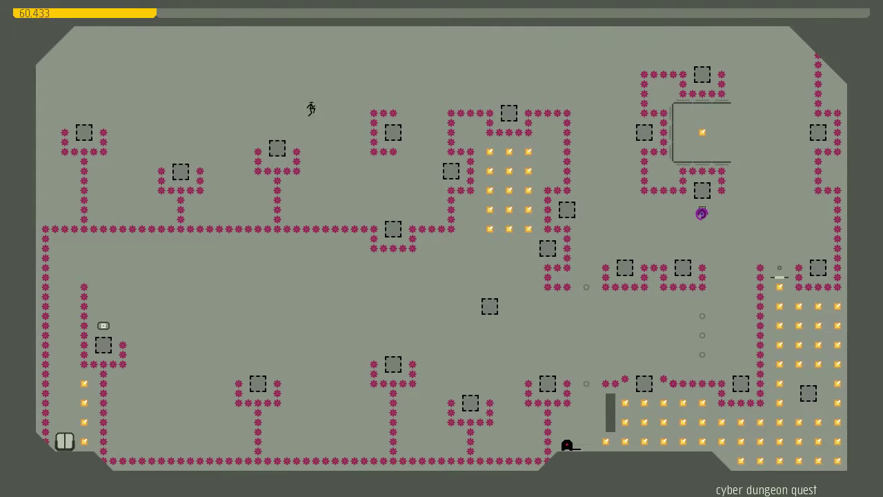
key("z")
key("Right")
key("z")
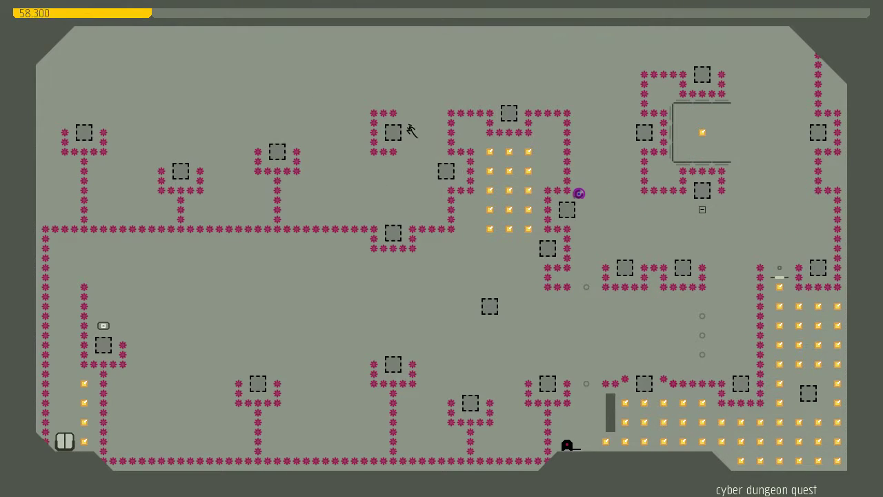
Run right along the ceiling area and drop into the U-shaped room.
key("Right")
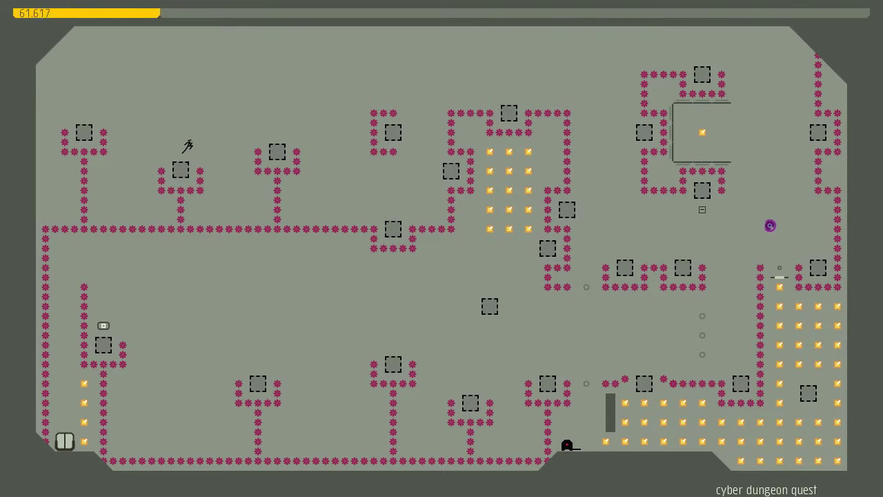
key("Right")
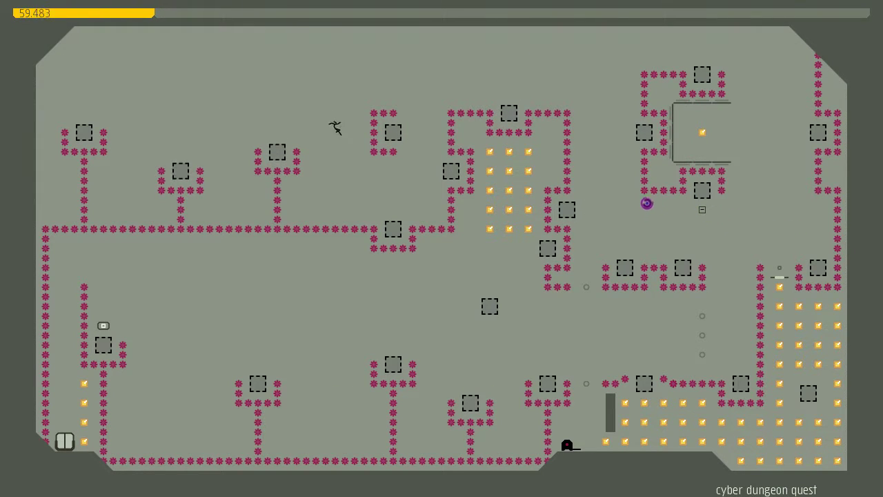
key("Right")
key("shift")
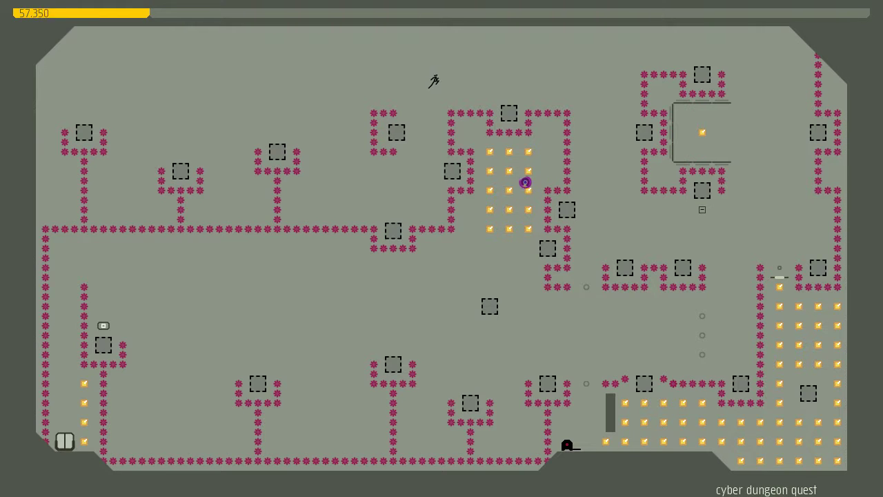
key("Right")
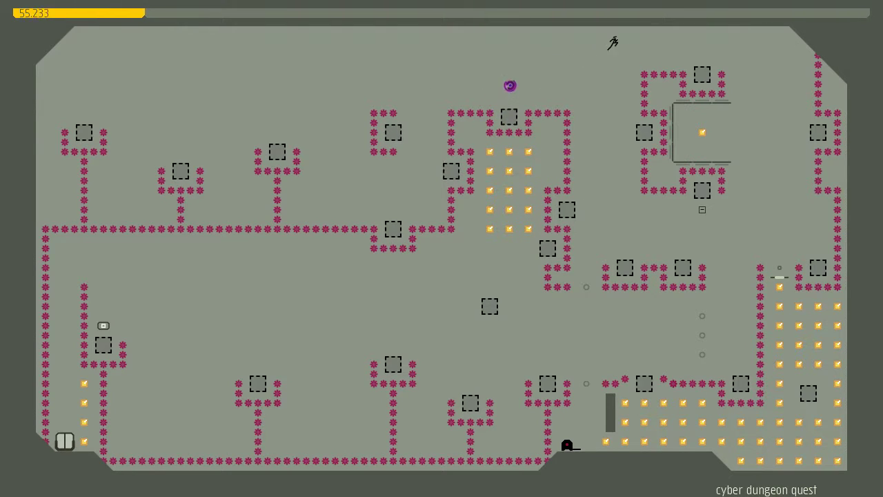
key("Right")
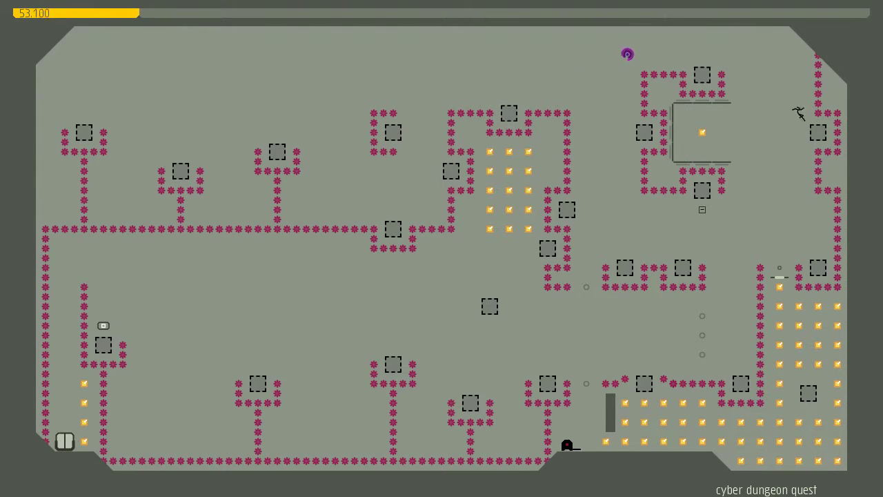
key("Left")
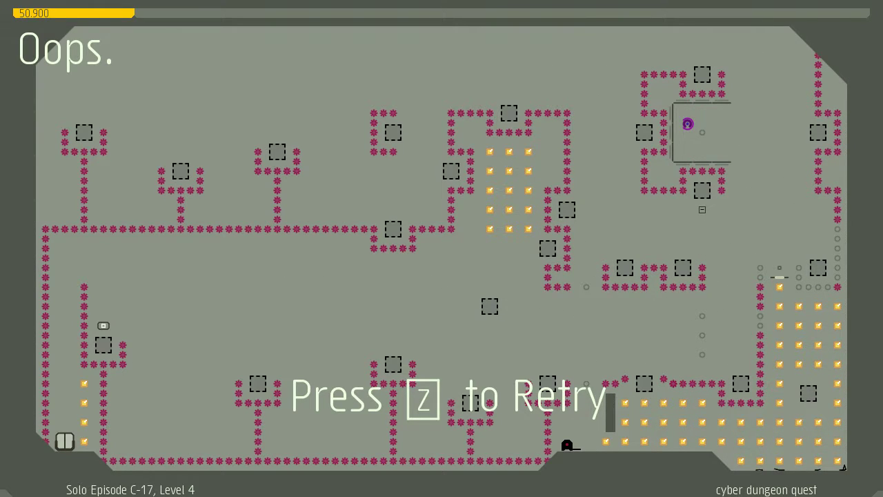
Restart, run along the top edge, and drop down the right side into the gold chamber.
key("z")
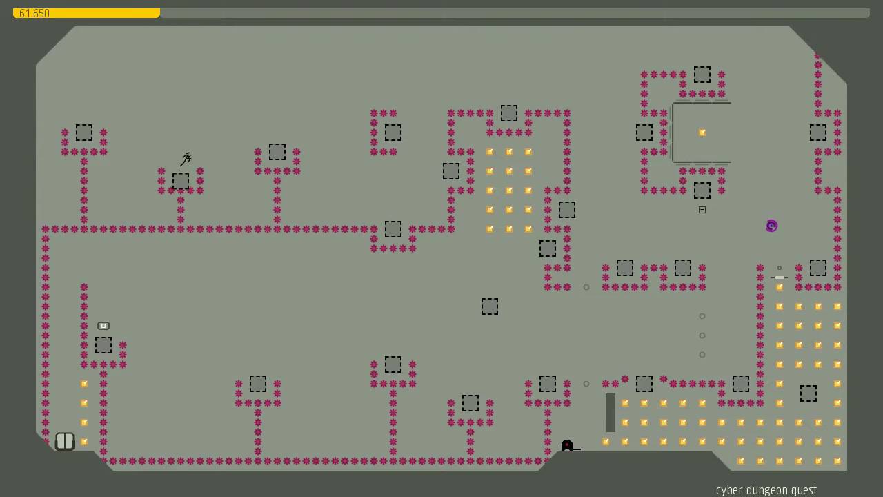
key("Right")
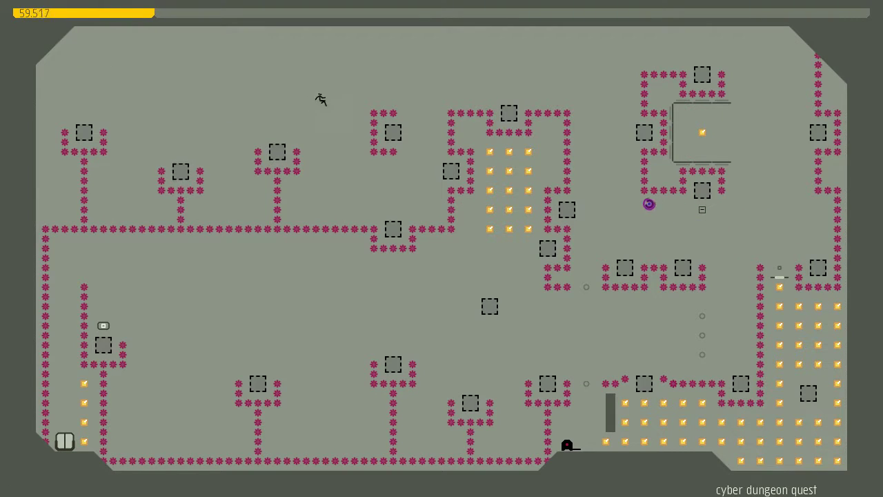
key("Right")
key("shift")
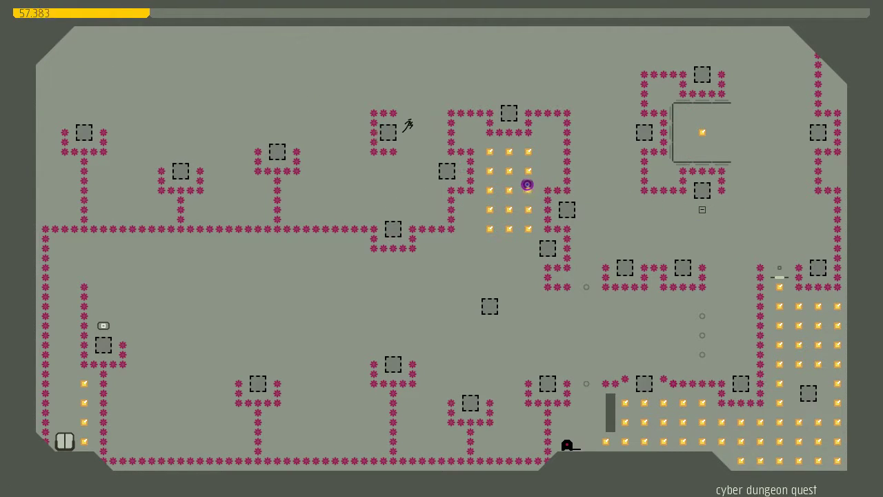
key("Right")
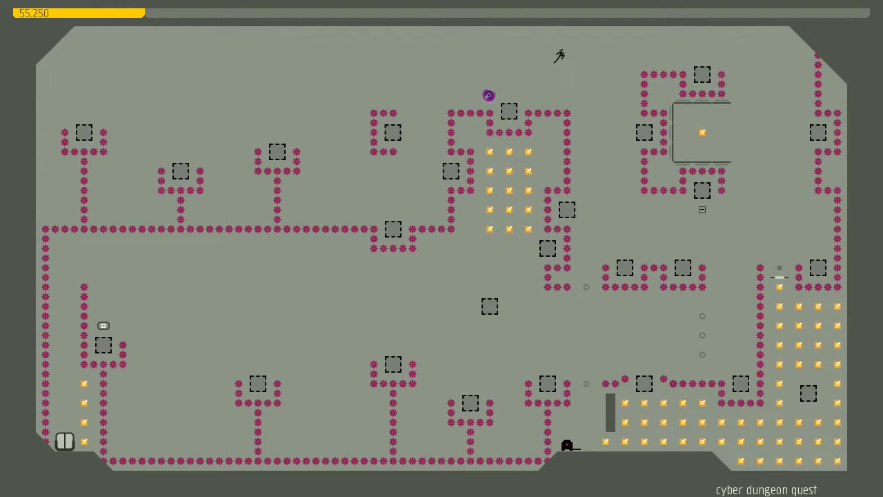
key("Right")
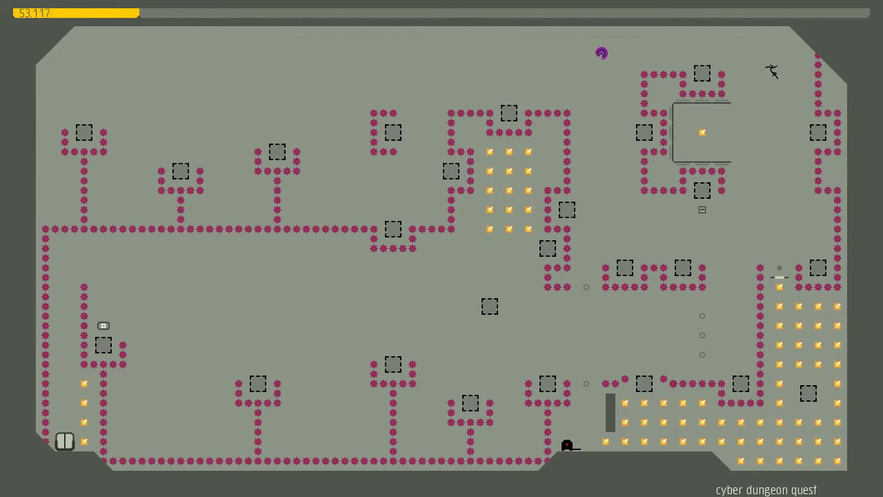
key("Left")
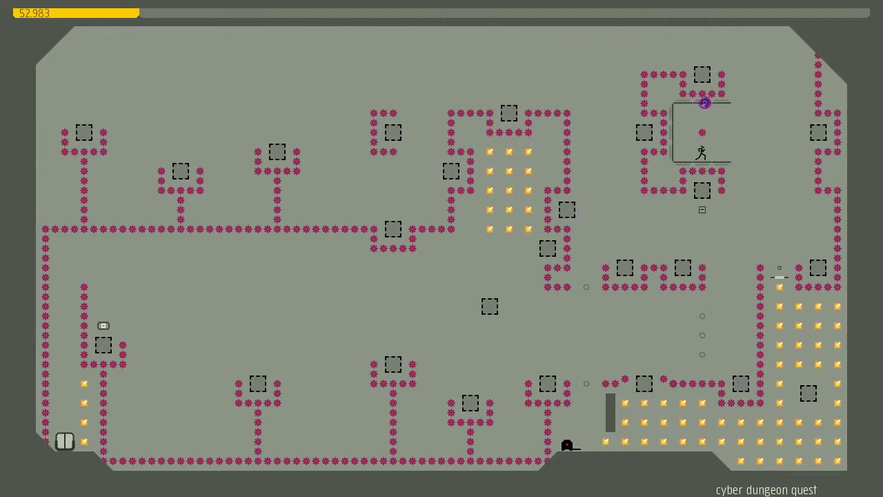
key("Left")
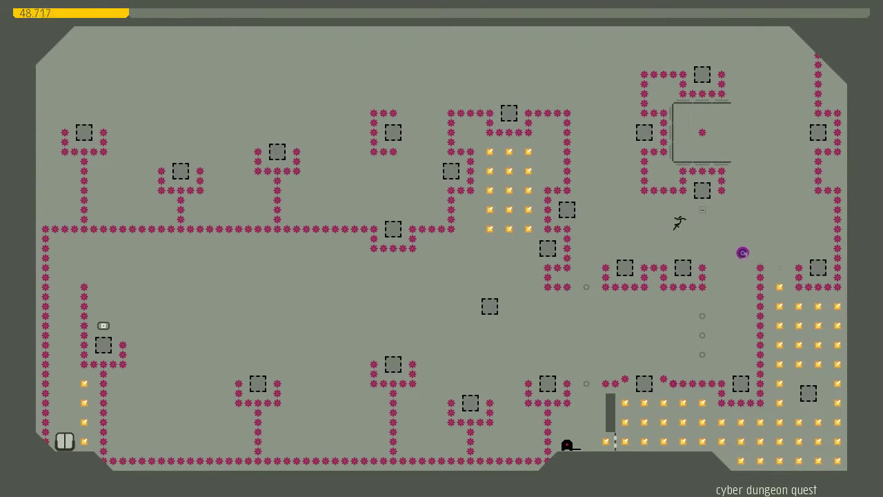
key("Right")
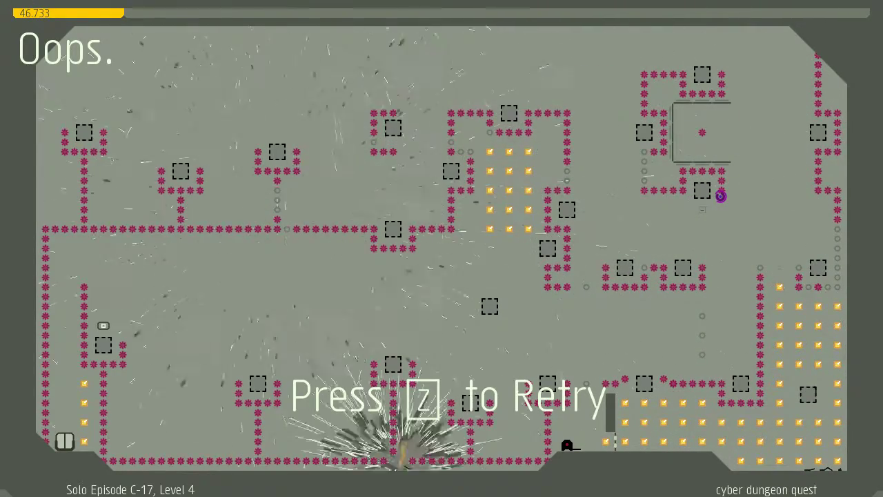
Restart twice, jumping up-right from the start and carrying the ninja right through the air.
key("z")
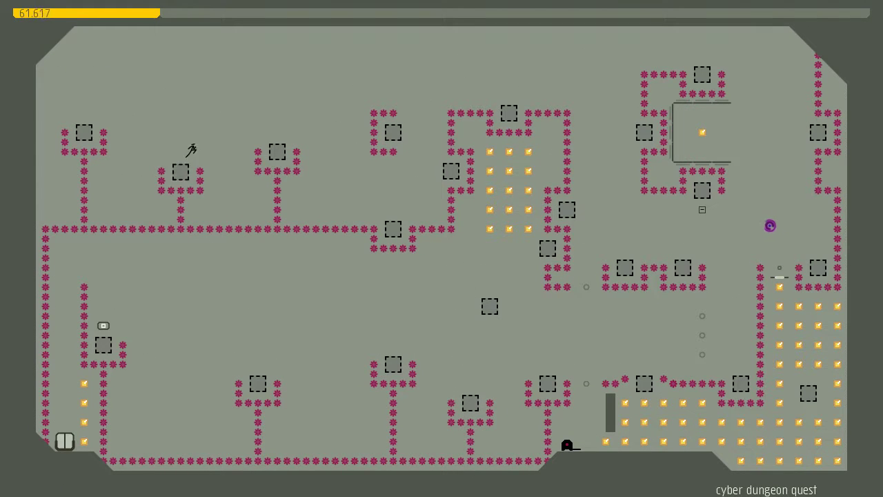
key("Right")
key("shift")
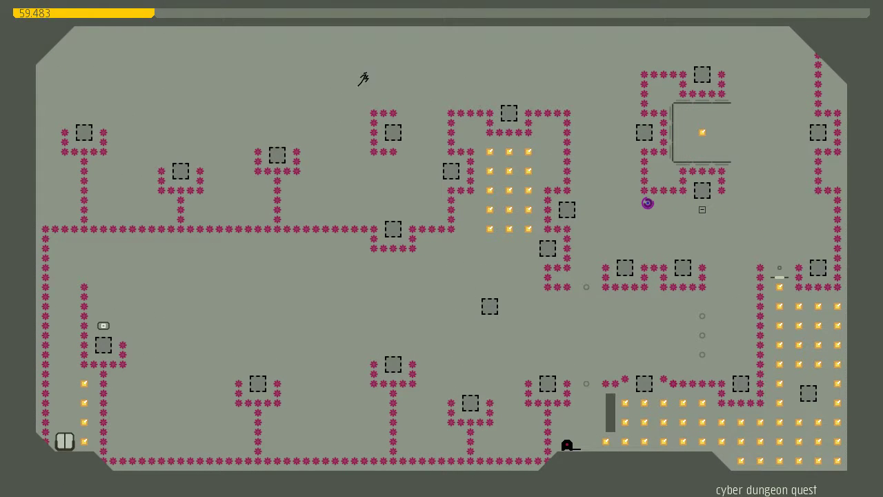
key("Right")
key("z")
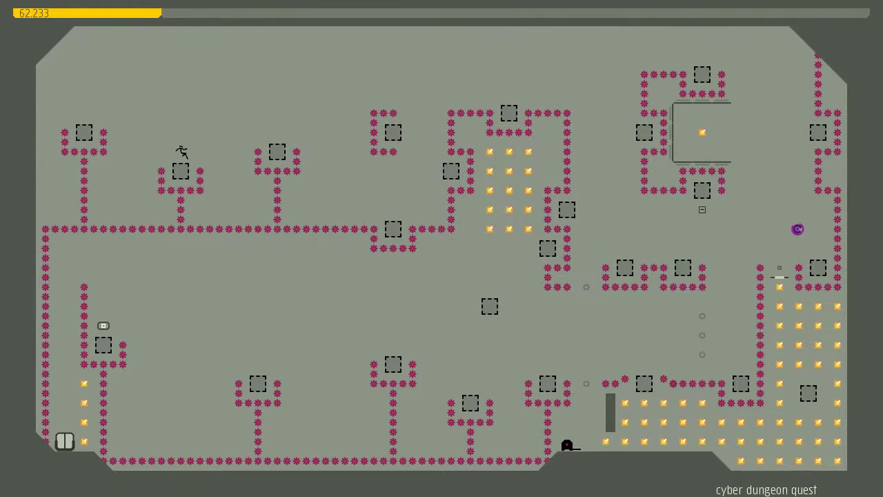
key("Right")
key("shift")
key("Right")
key("shift")
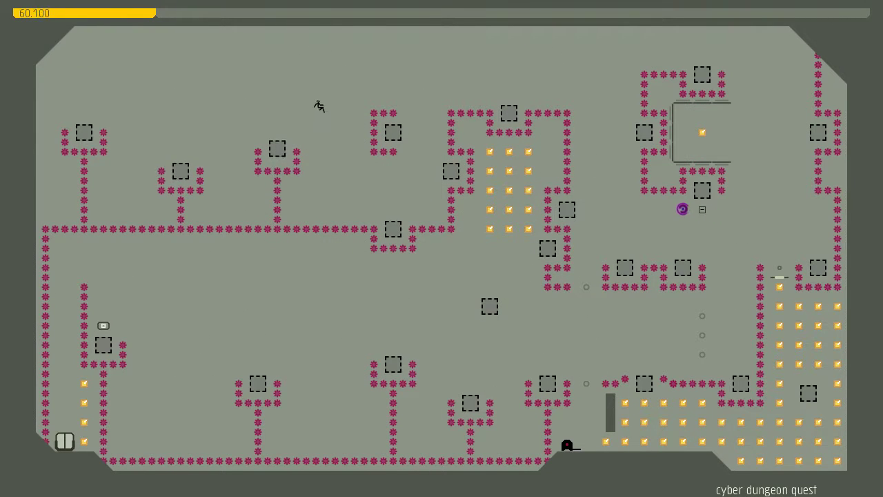
Jump to the top, run past the middle platforms, and drop toward the lower gold field.
key("shift")
key("Right")
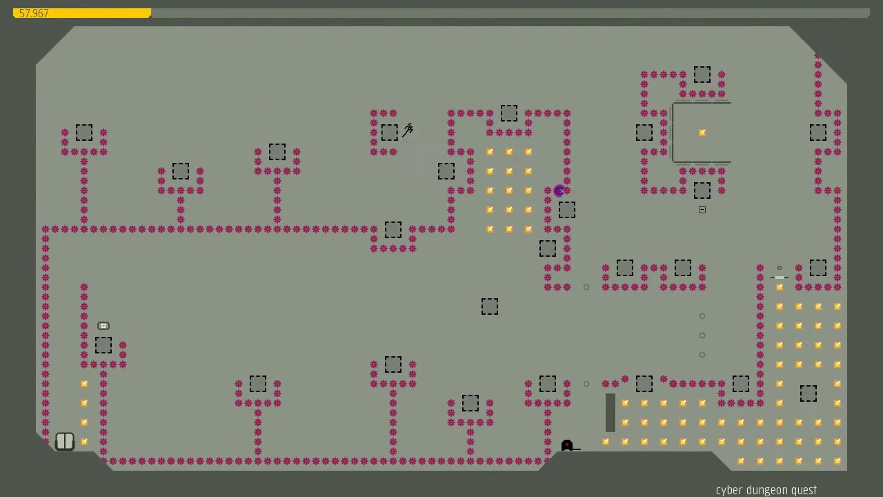
key("shift")
key("Right")
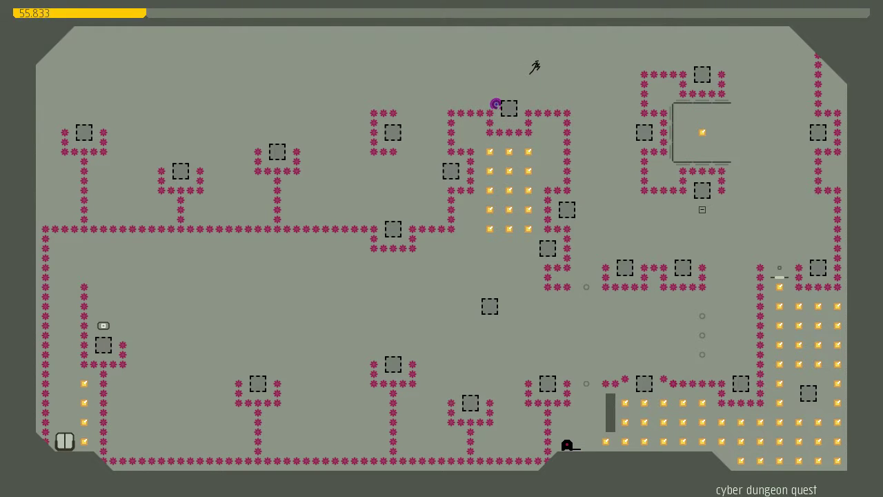
key("Right")
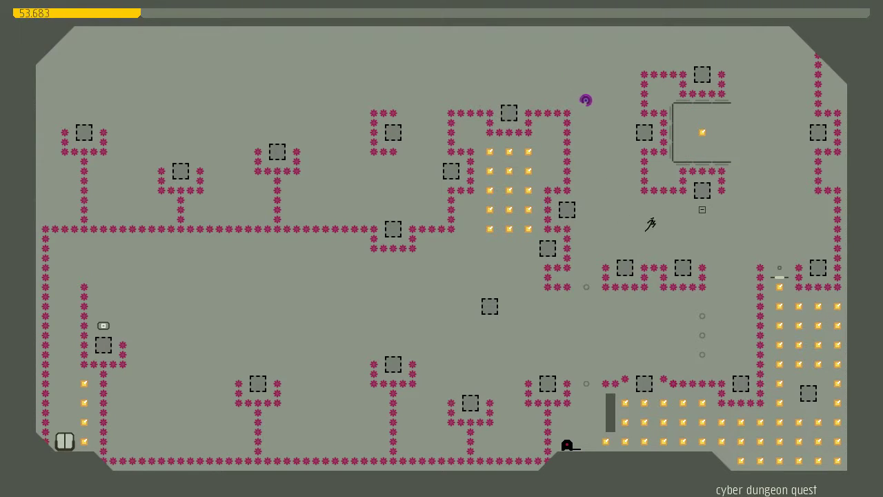
key("Right")
key("Right")
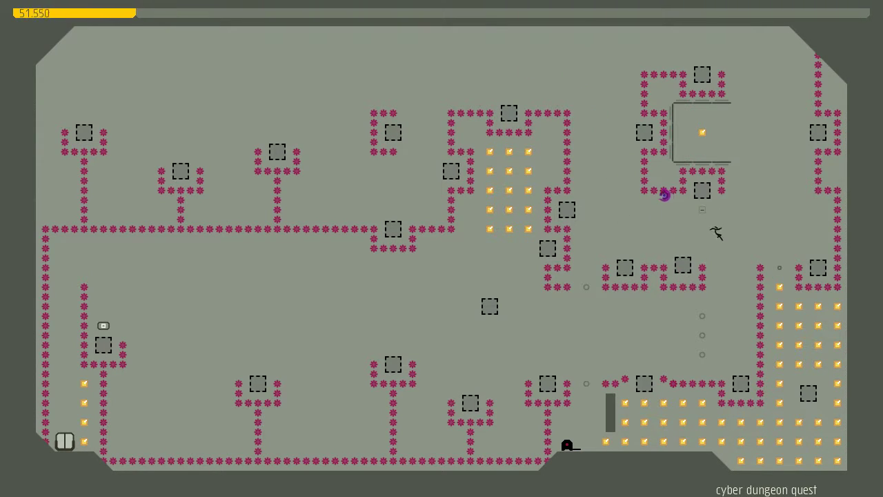
key("Left")
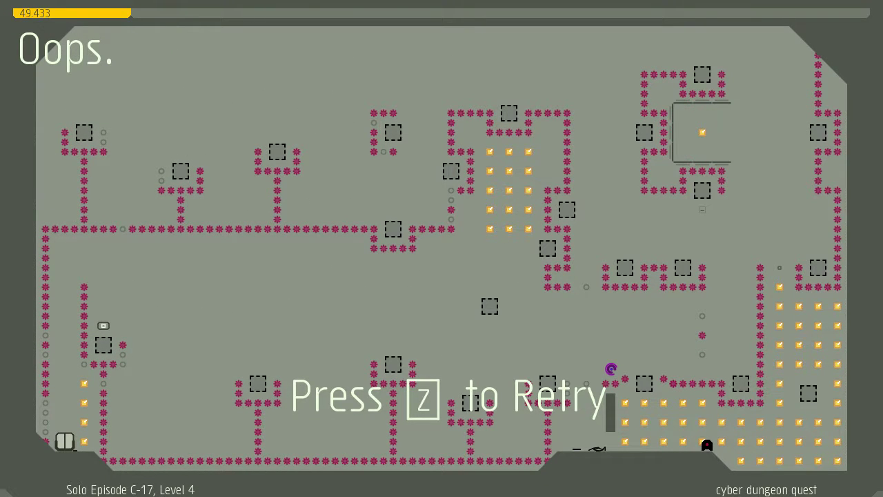
Restart twice after quick deaths, jumping up-right toward the top.
key("z")
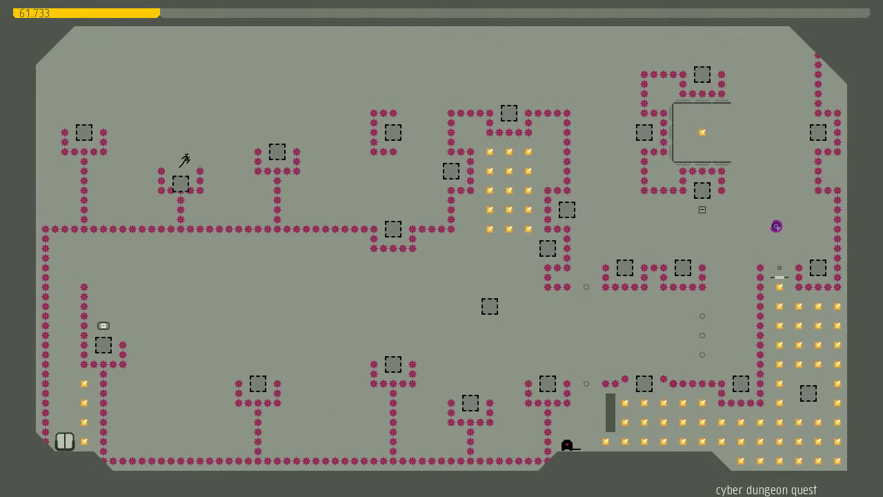
key("Right")
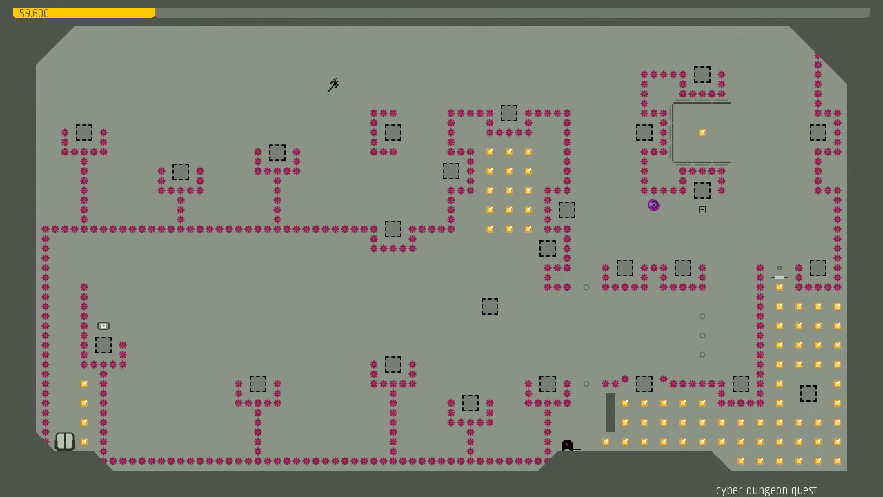
key("z")
key("Right")
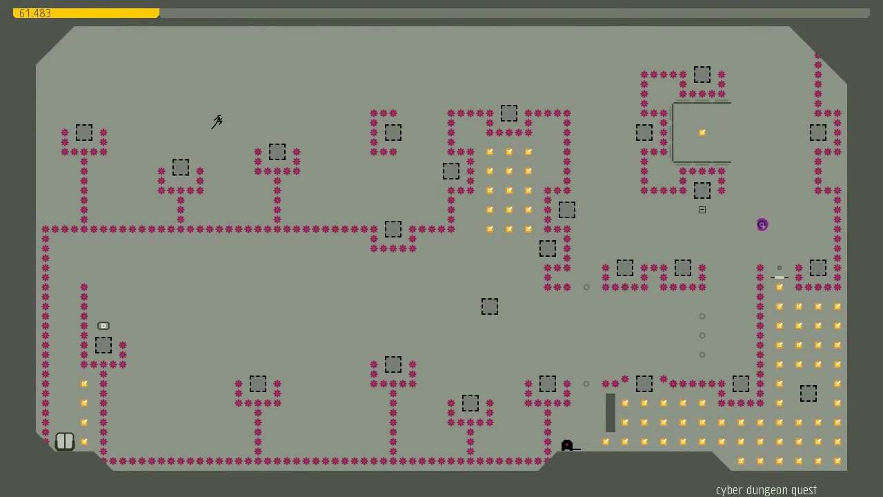
key("Right")
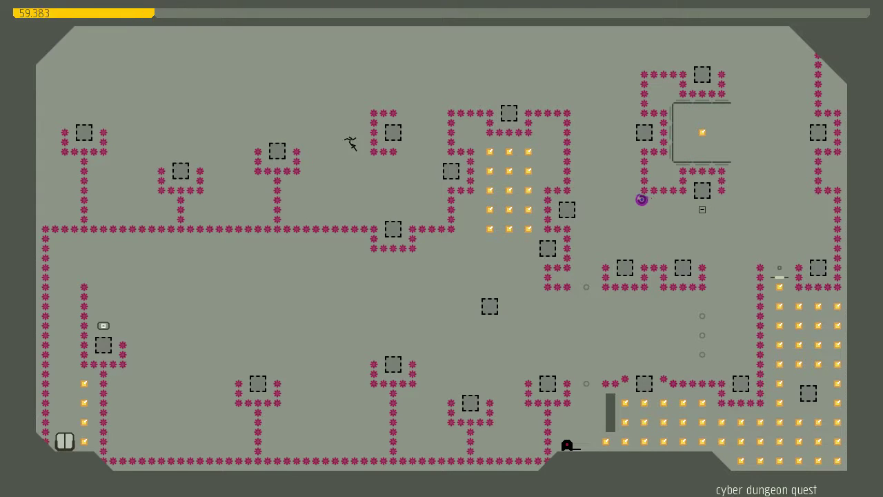
key("Right")
key("z")
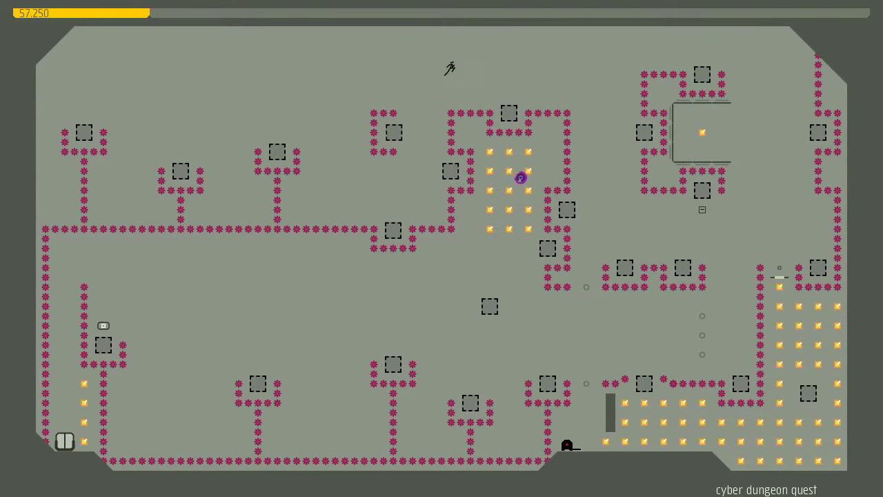
Fly right along the top past the middle platforms and drop toward the lower right.
key("Right")
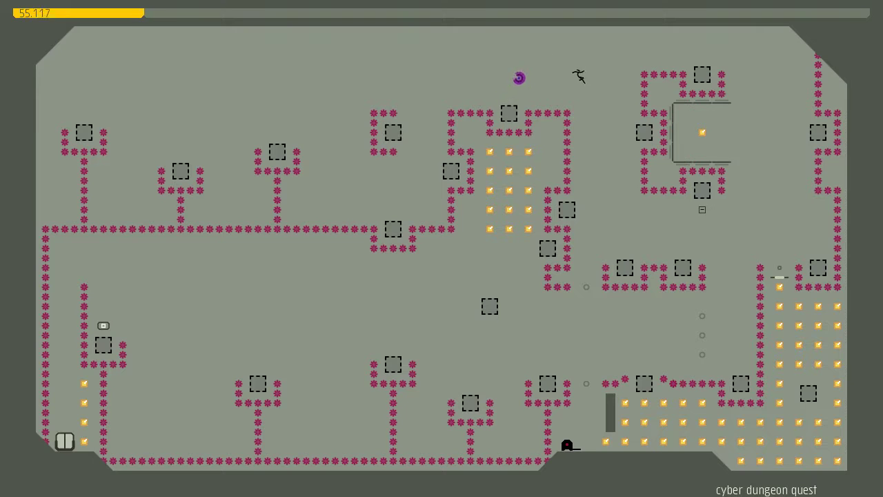
key("Right")
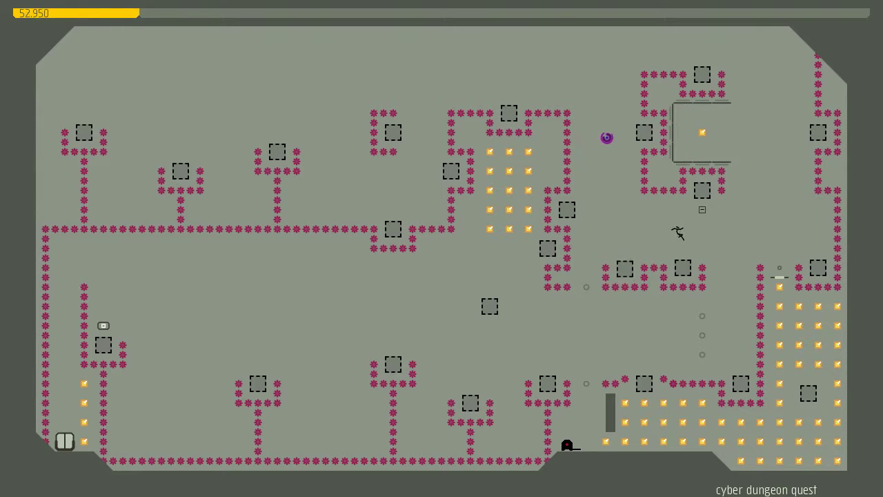
key("z")
key("Right")
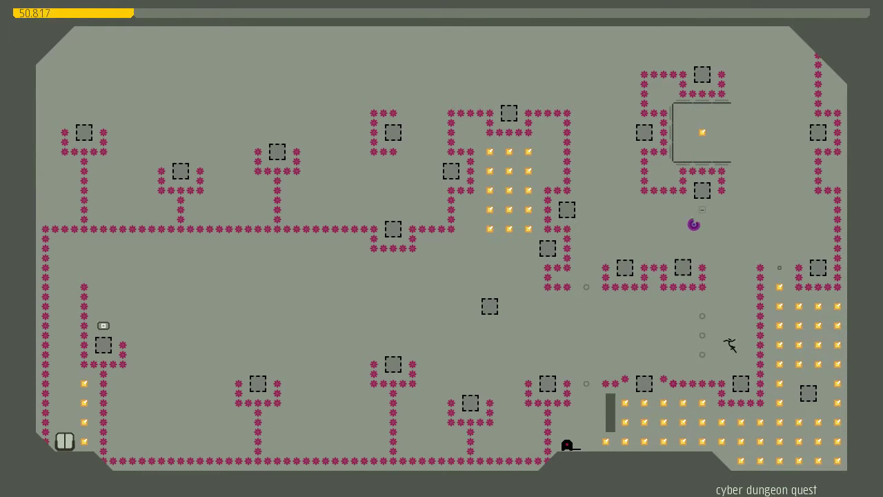
Restart and take the top route until the ninja is killed near the upper-right enclosure.
key("z")
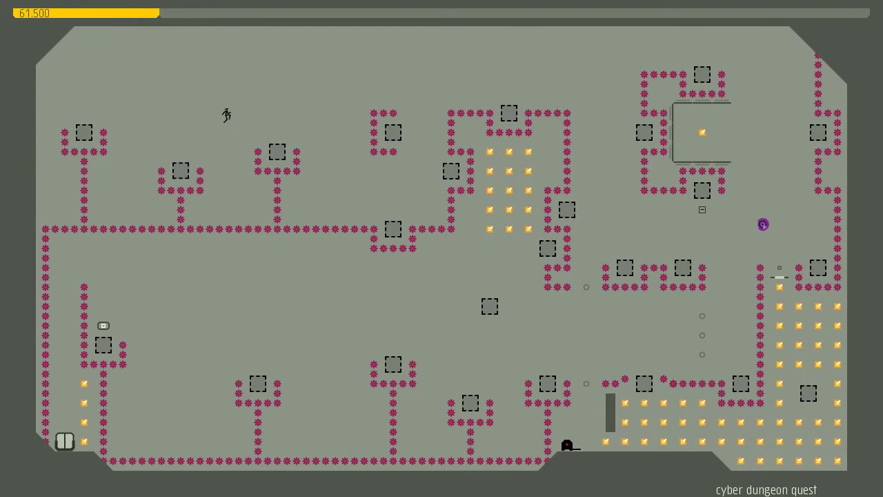
key("Right")
key("z")
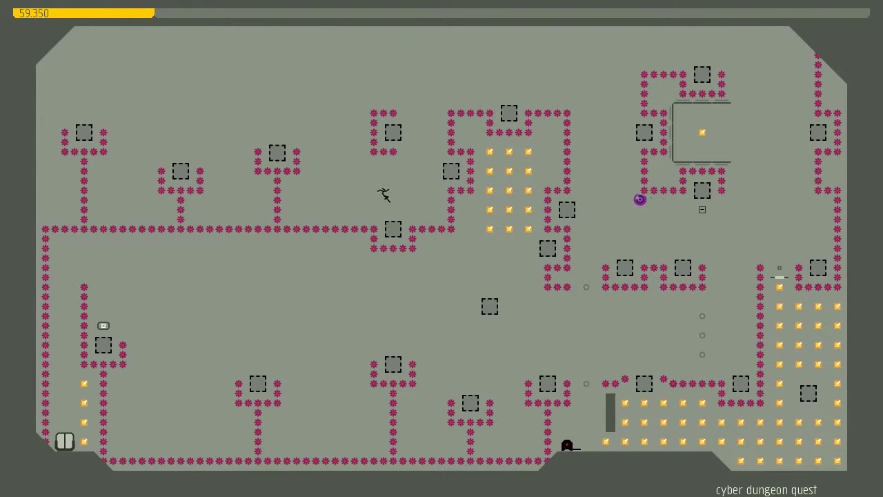
key("Right")
key("z")
key("z")
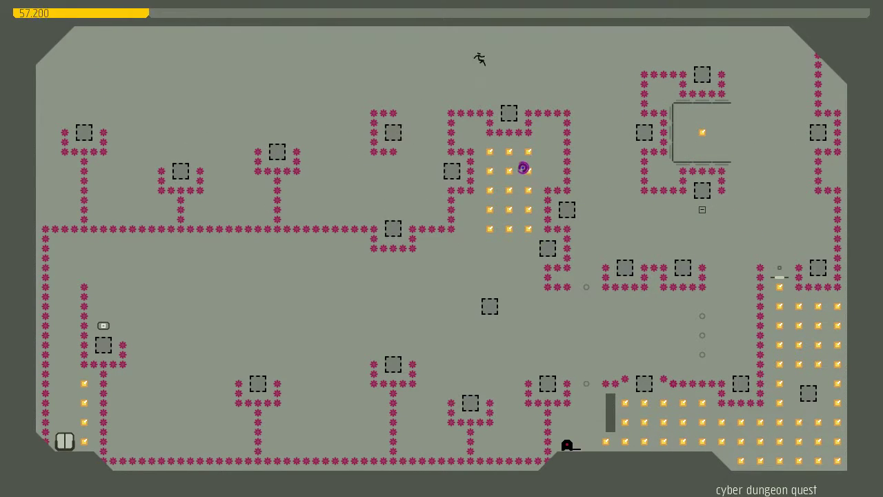
key("Right")
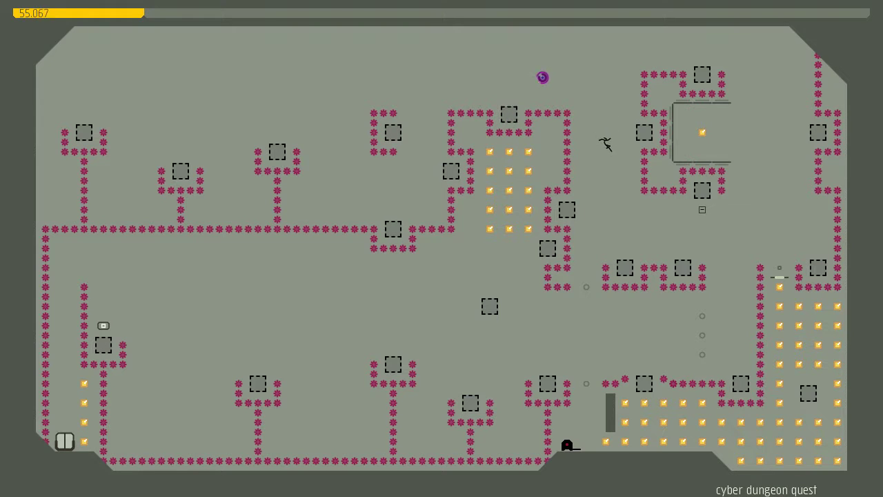
key("Right")
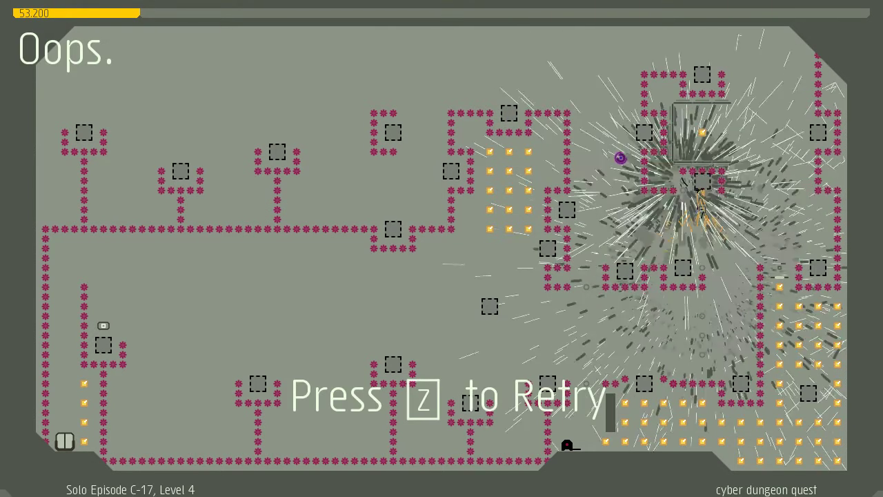
Retry after the mine deaths, steering the ninja around the gold cluster until it explodes.
key("z")
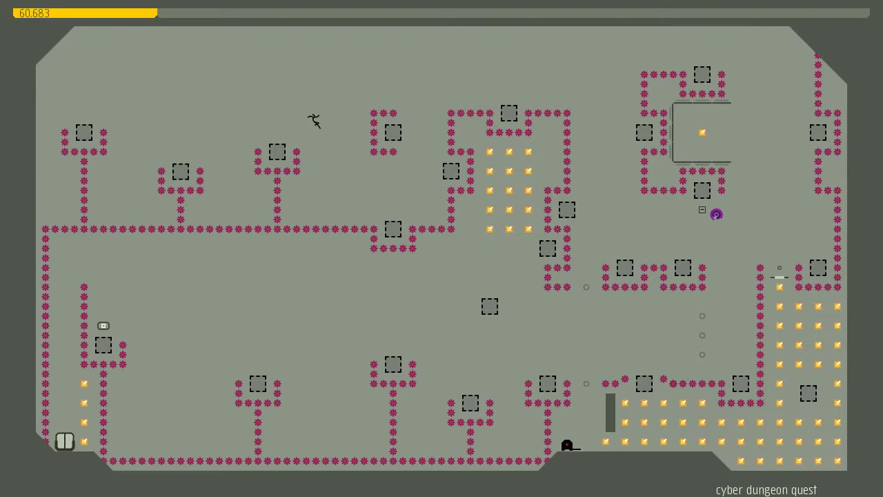
key("Right")
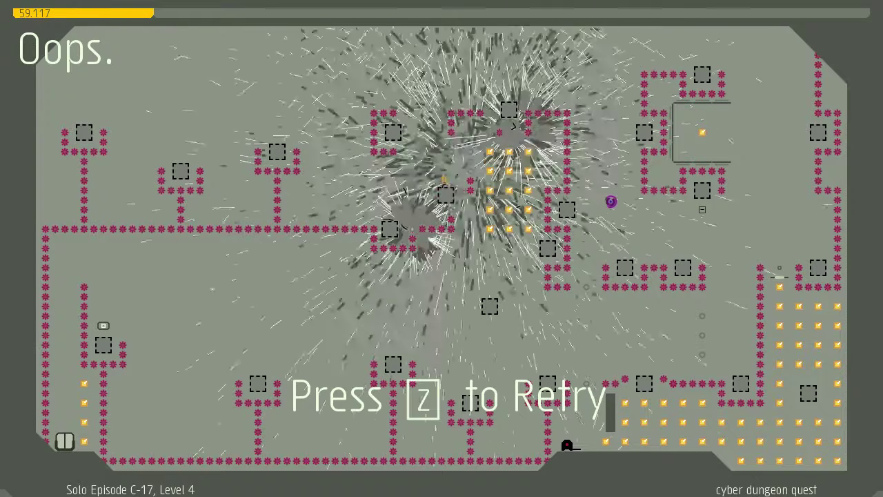
key("z")
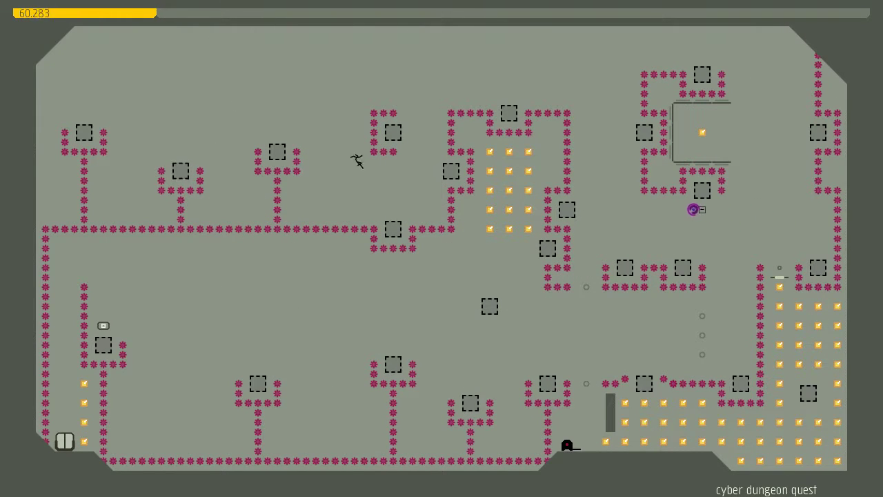
key("Right")
key("Left")
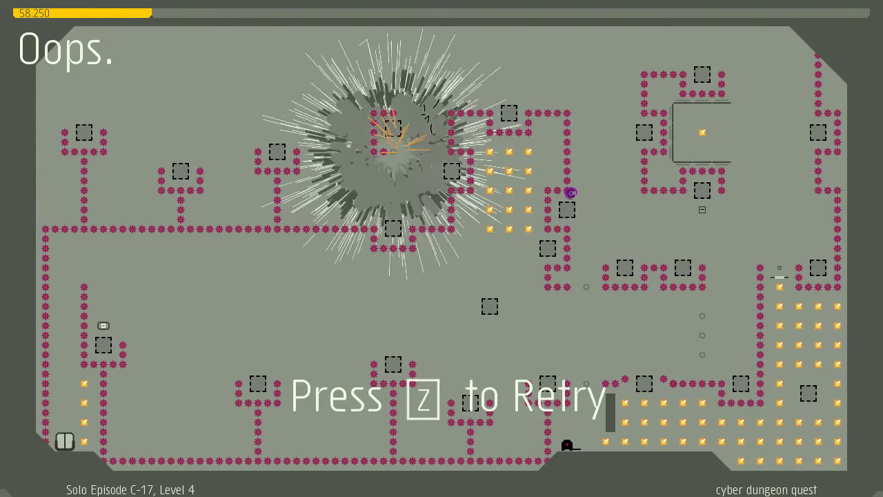
key("z")
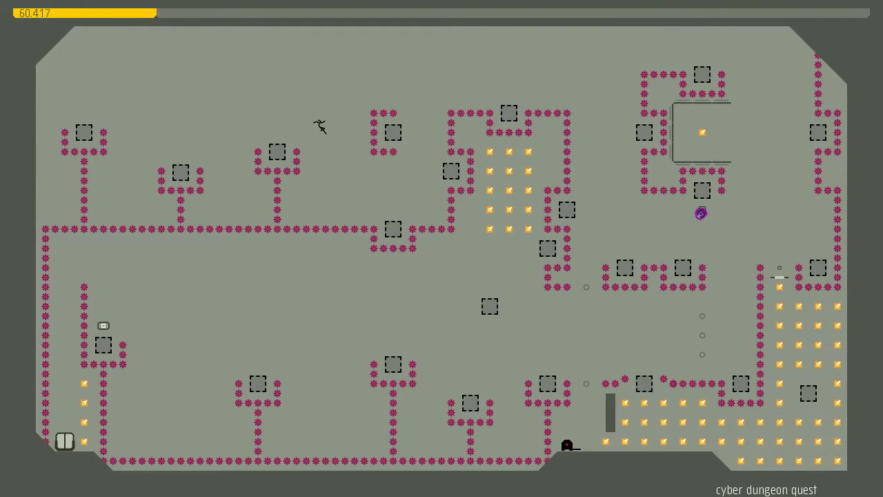
Jump to the top and run right, then restart and leap up-right from spawn.
key("Right")
key("shift")
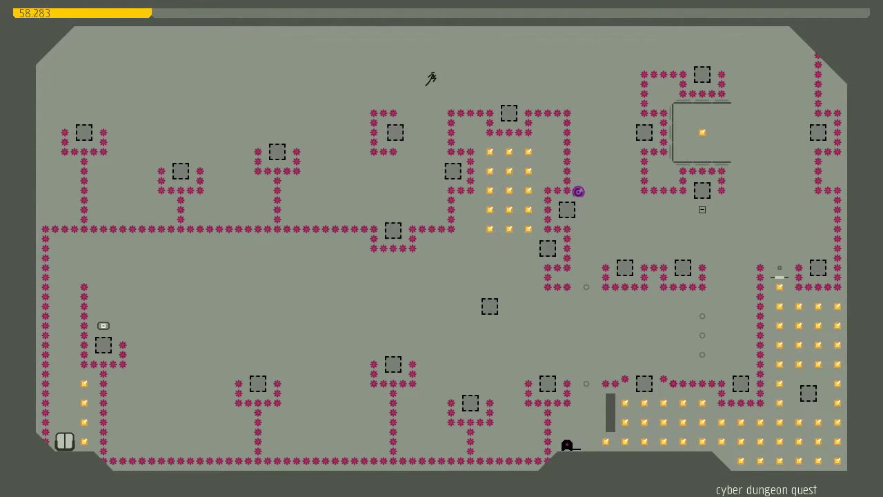
key("Right")
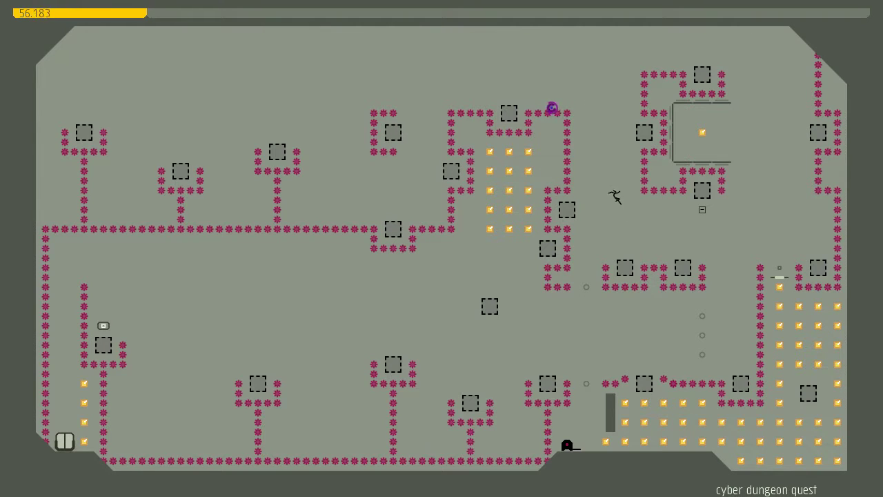
key("z")
key("Right")
key("shift")
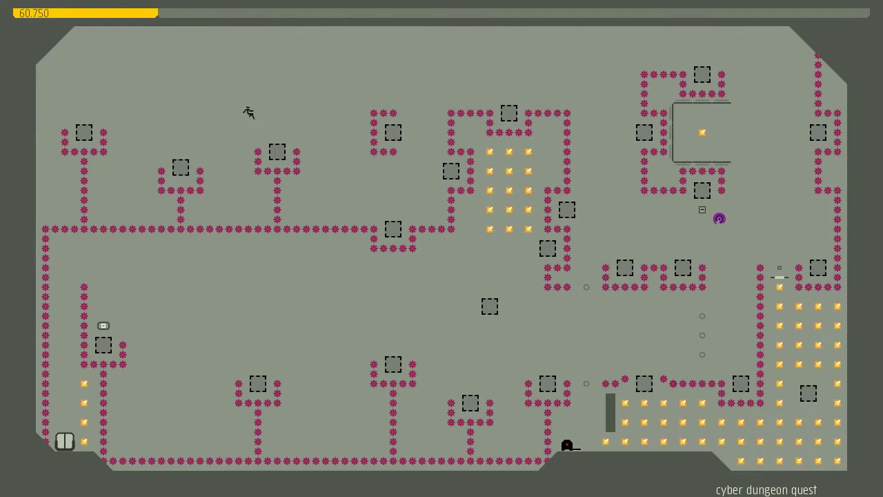
key("Right")
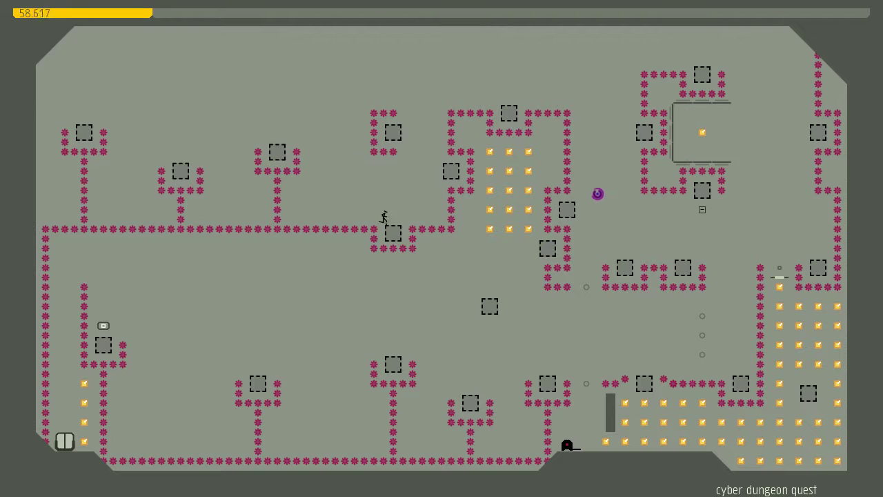
Restart again, bounce off the block, and wall-jump the ninja up to the top of the level.
key("Right")
key("z")
key("shift")
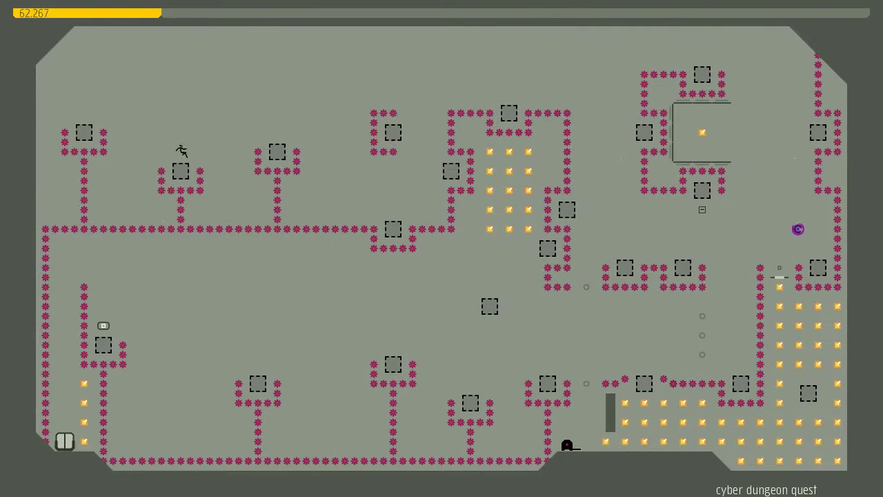
key("Right")
key("Right")
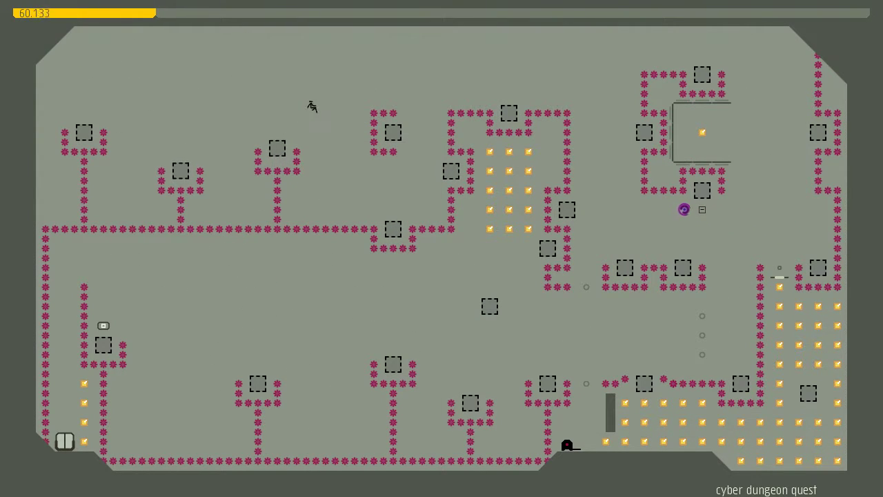
key("Right")
key("shift")
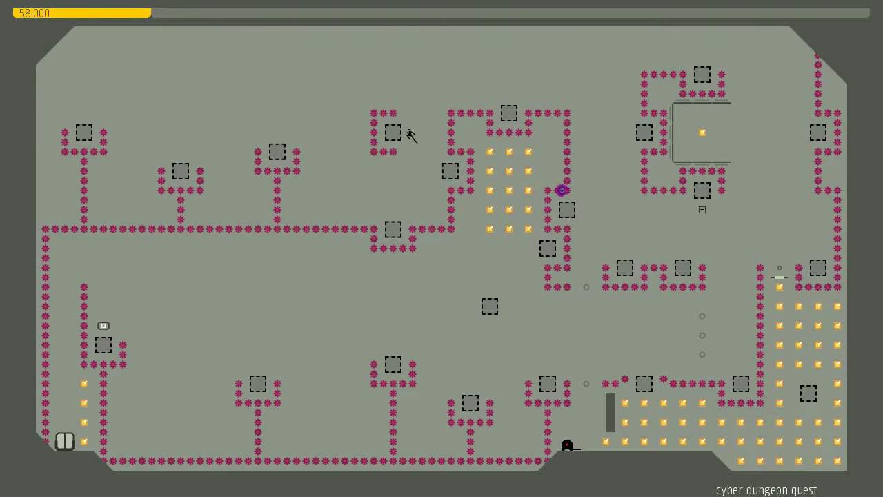
key("Right")
key("Right")
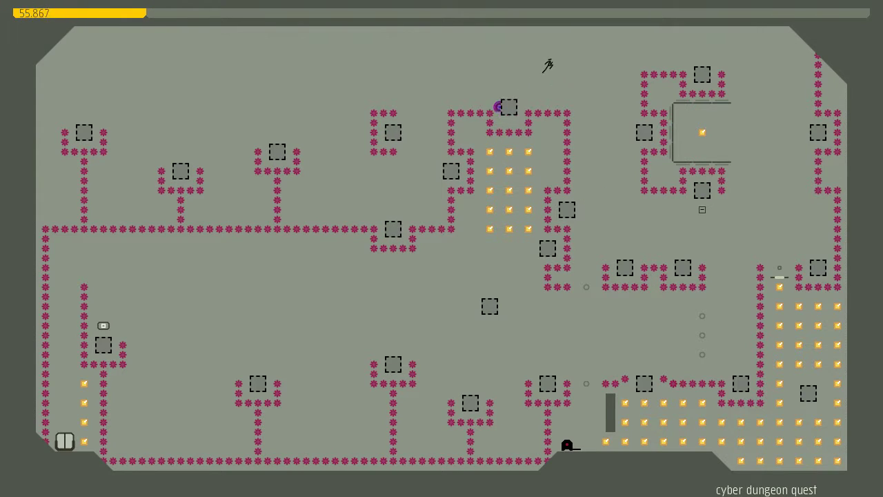
key("Right")
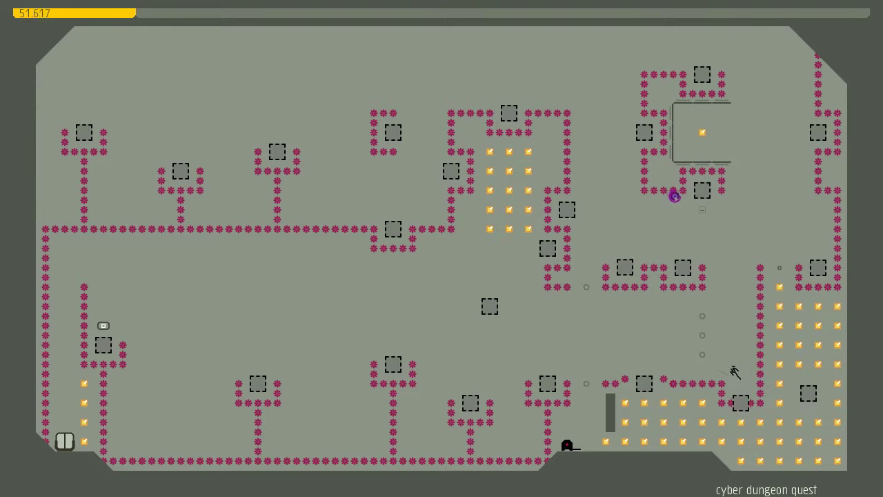
Steer the airborne ninja left into the lower-right gold area, where it hits a mine.
key("Left")
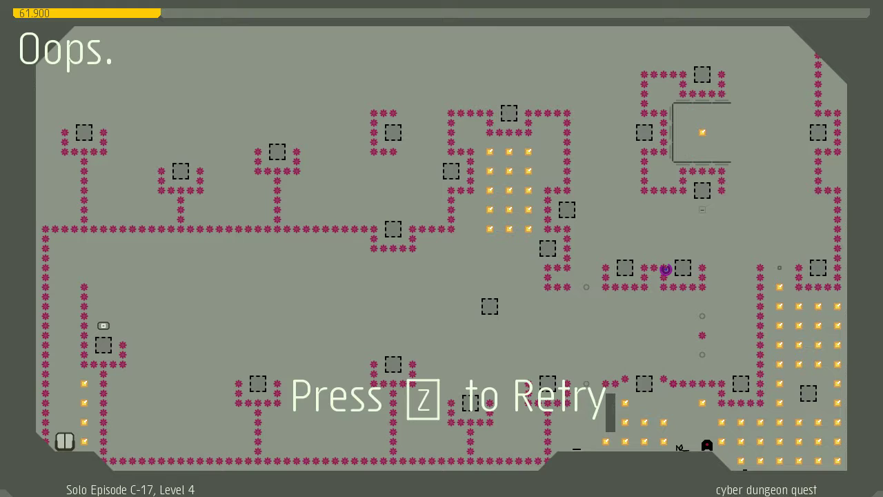
Retry, climb to the top, run right along the ledge, and drop toward the lower-right gold.
key("z")
key("Right")
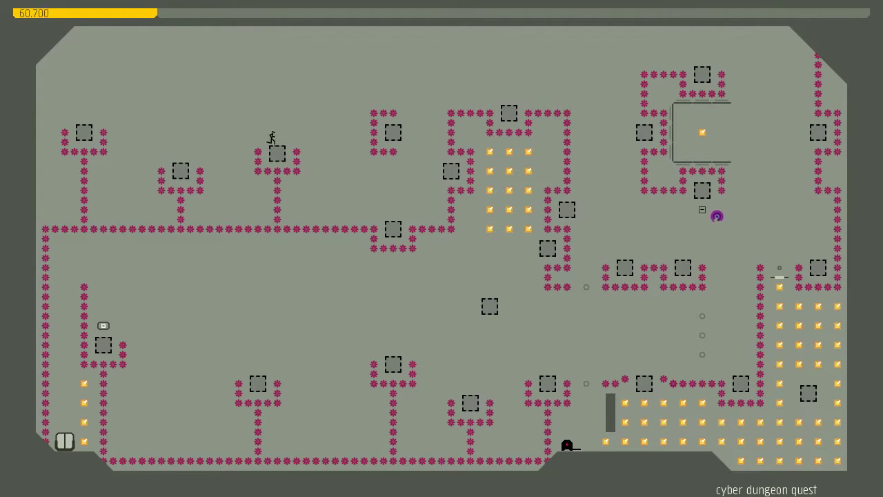
key("Right")
key("shift")
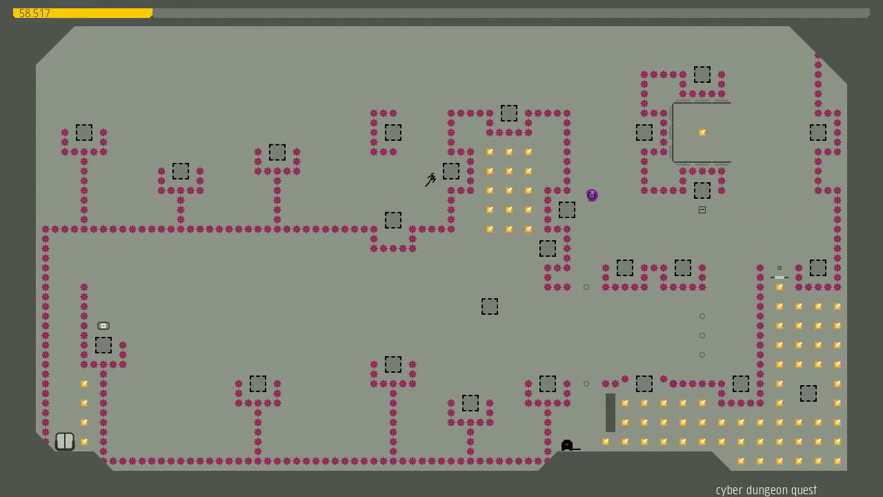
key("Right")
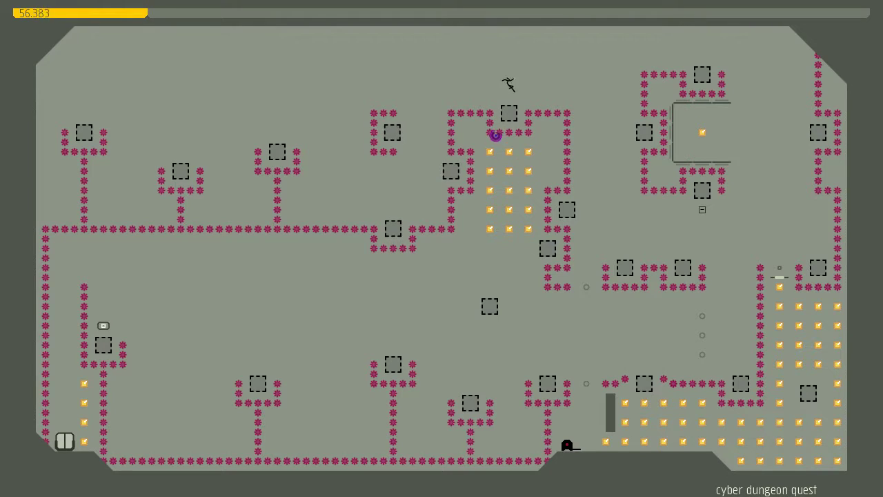
key("Right")
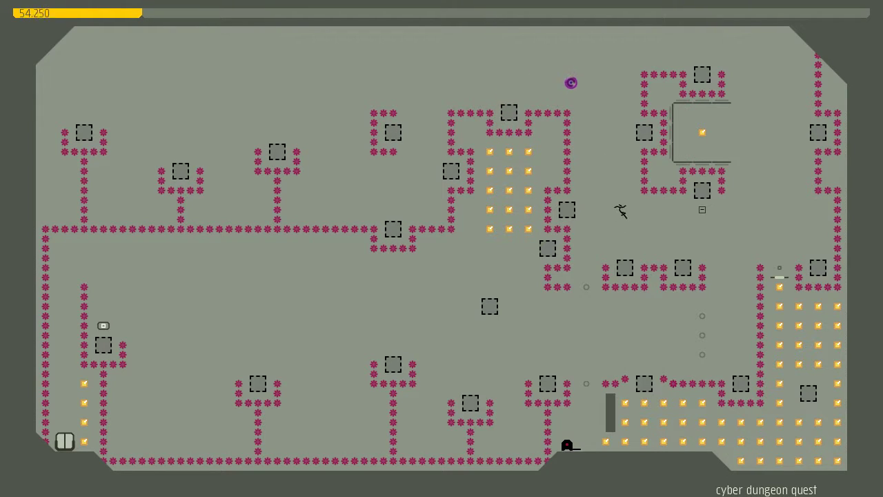
key("Right")
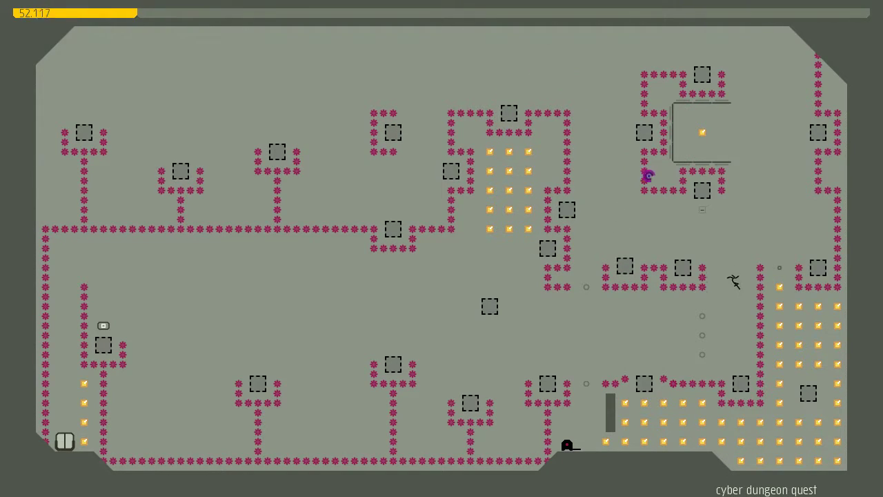
key("Left")
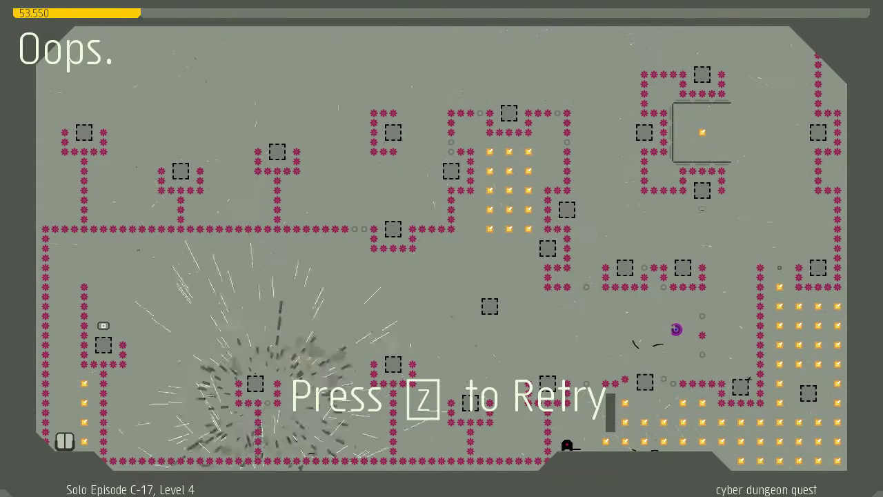
Restart twice, jumping up-right from spawn toward the top-right room.
key("z")
key("Right")
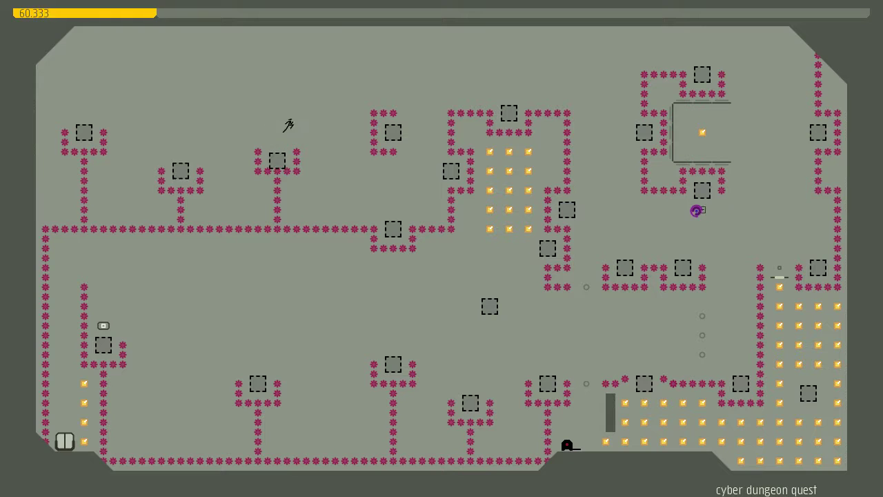
key("z")
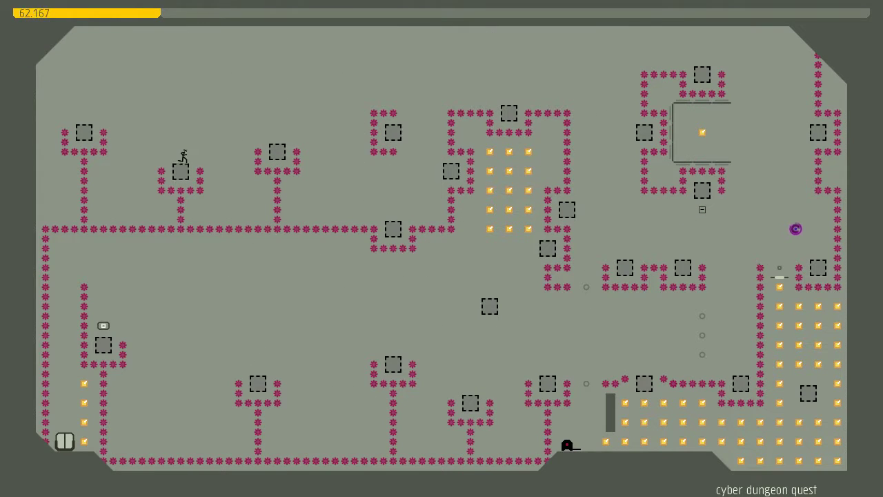
key("Right")
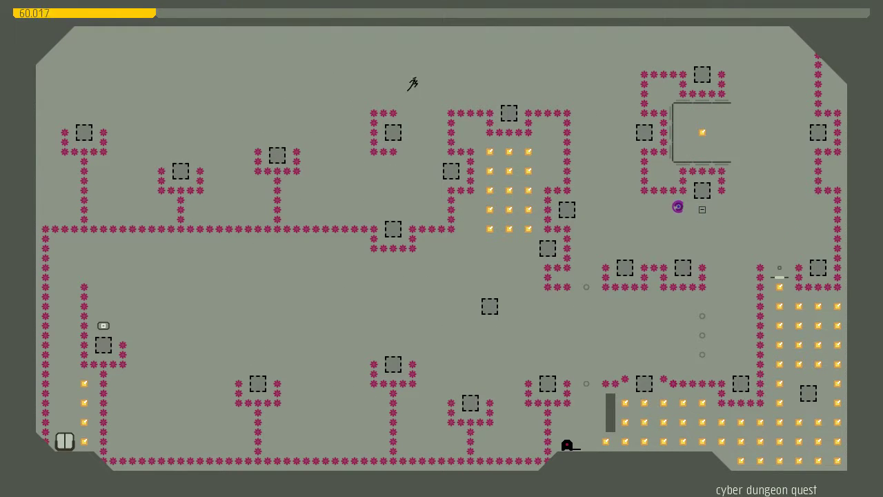
key("Right")
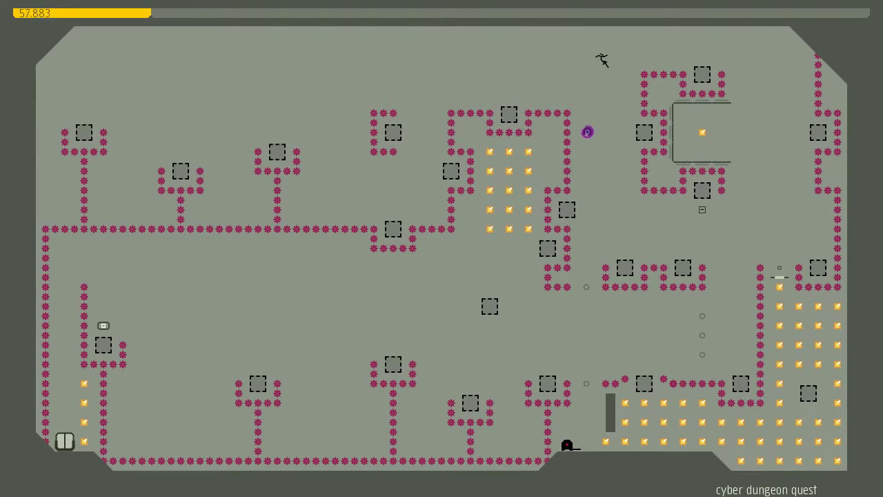
Restart again, hopping over a block and jumping right along the top of the level.
key("z")
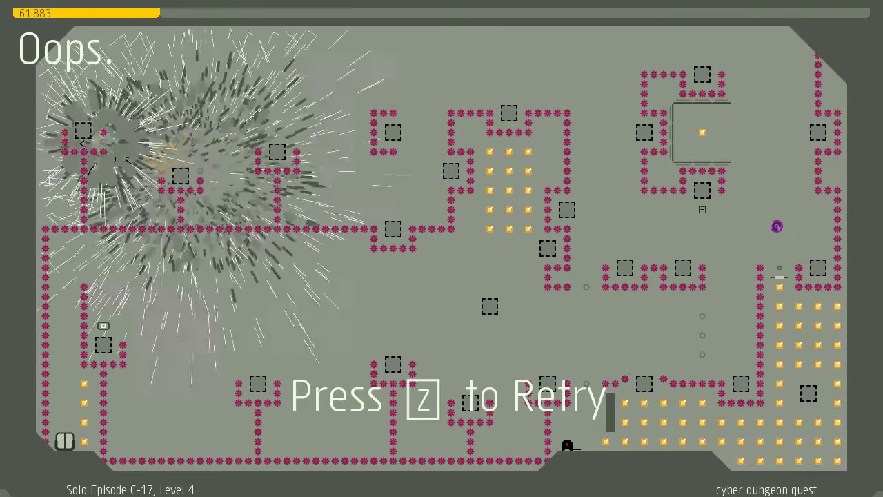
key("z")
key("Right")
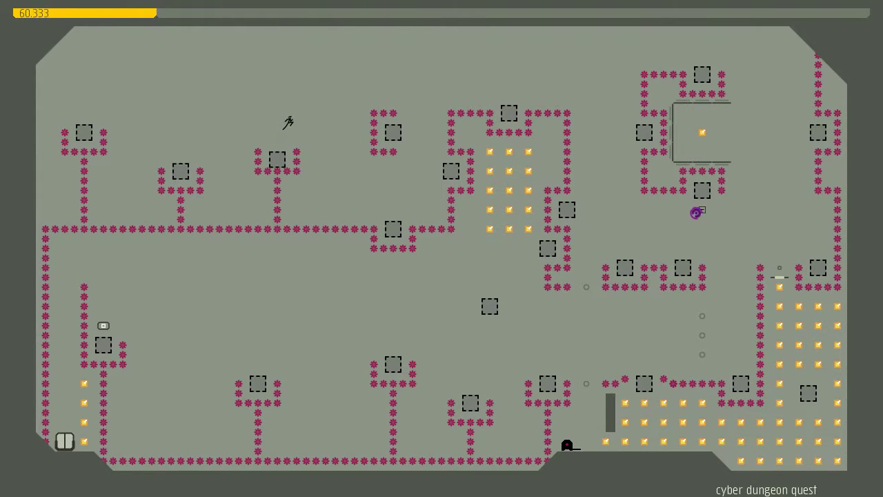
key("Right")
key("Right")
key("z")
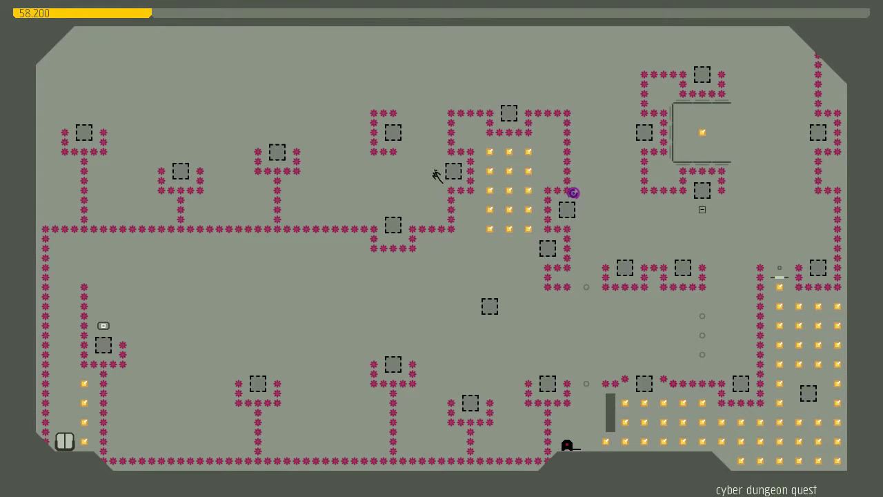
key("Right")
key("z")
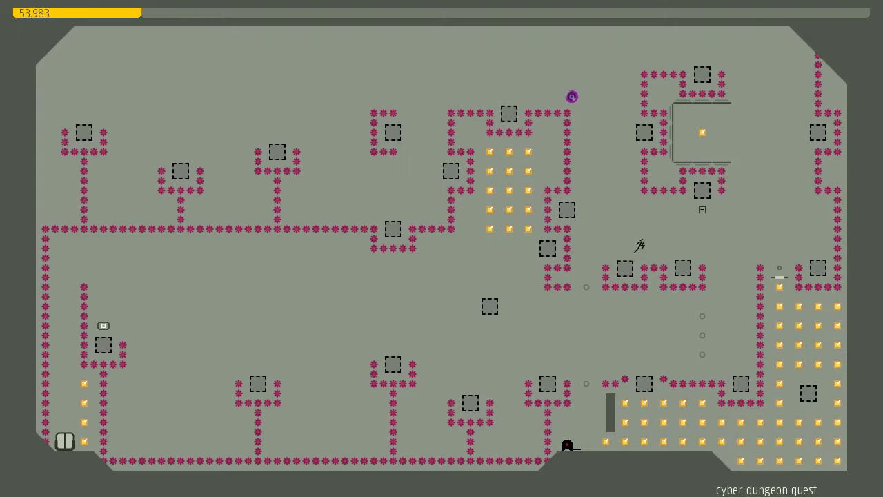
Restart, leap across the top, drop down the right side, and steer into the gold near the mines.
key("z")
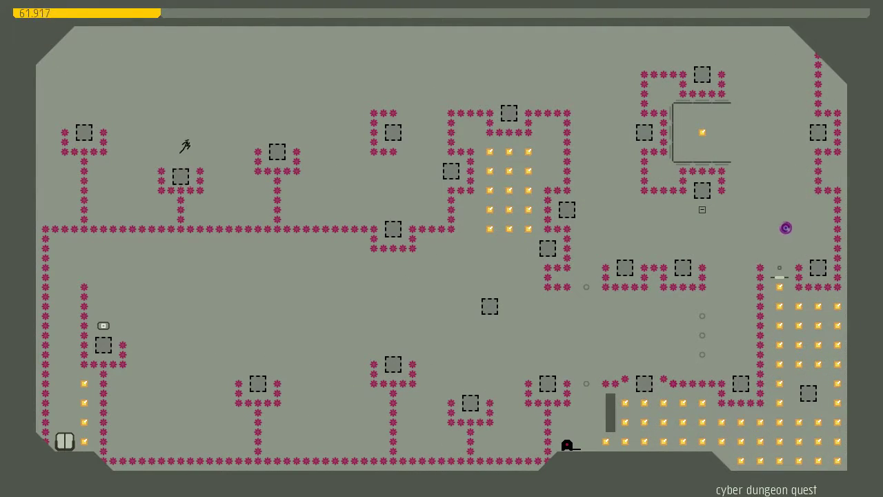
key("Right")
key("z")
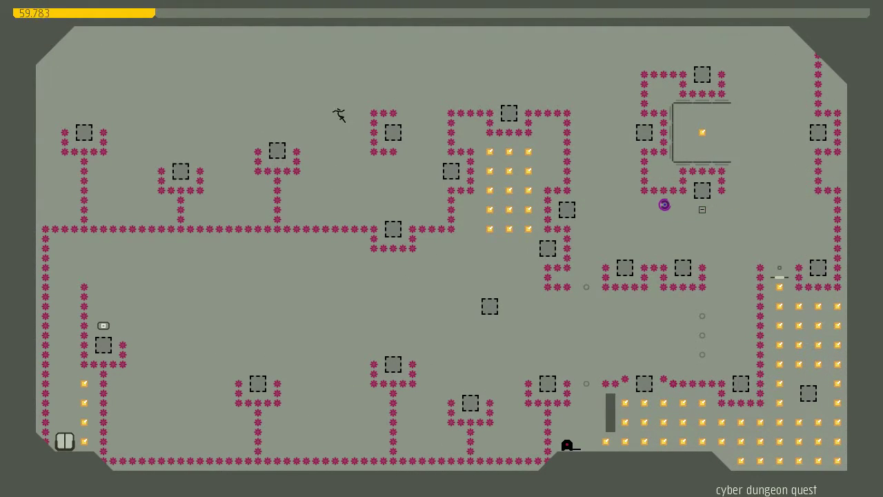
key("Right")
key("z")
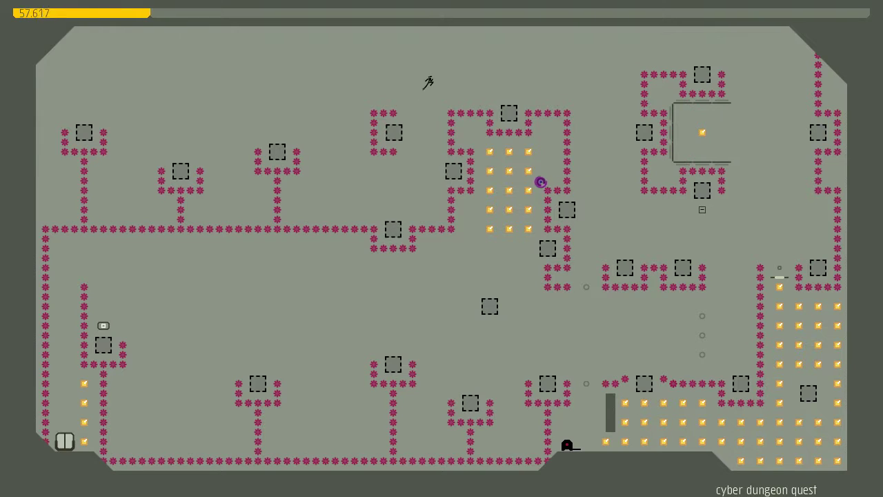
key("Right")
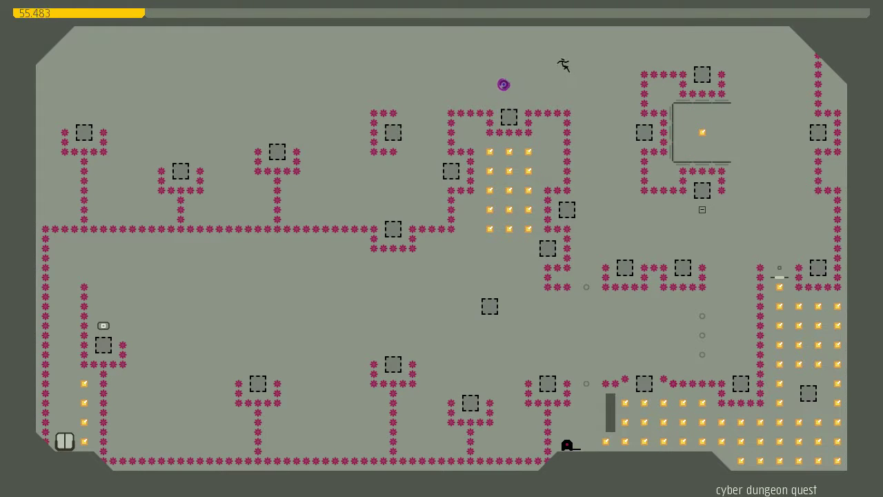
key("Right")
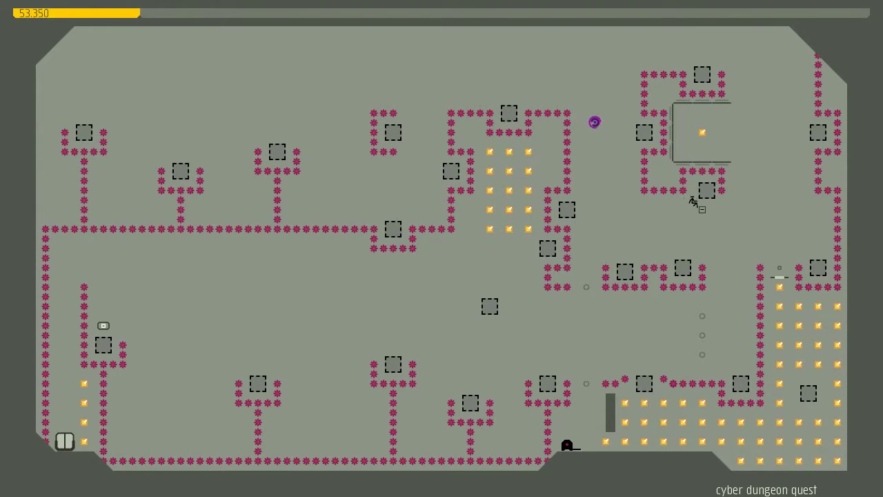
key("z")
key("Left")
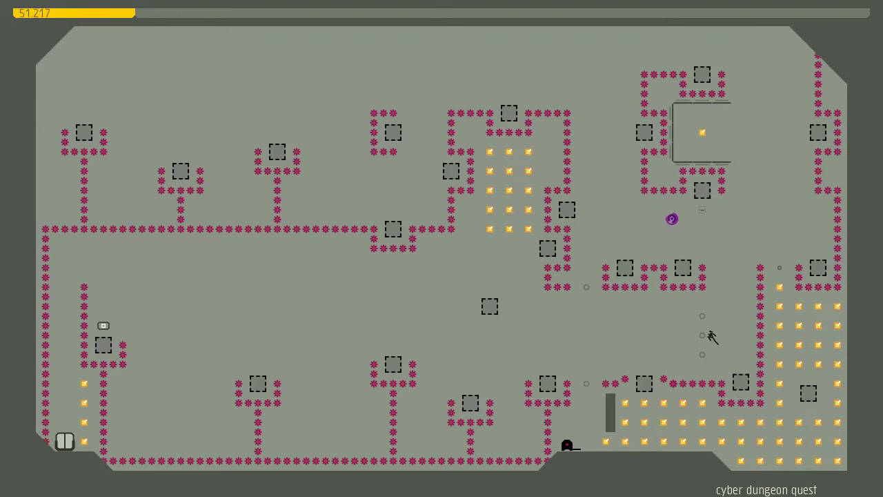
key("Right")
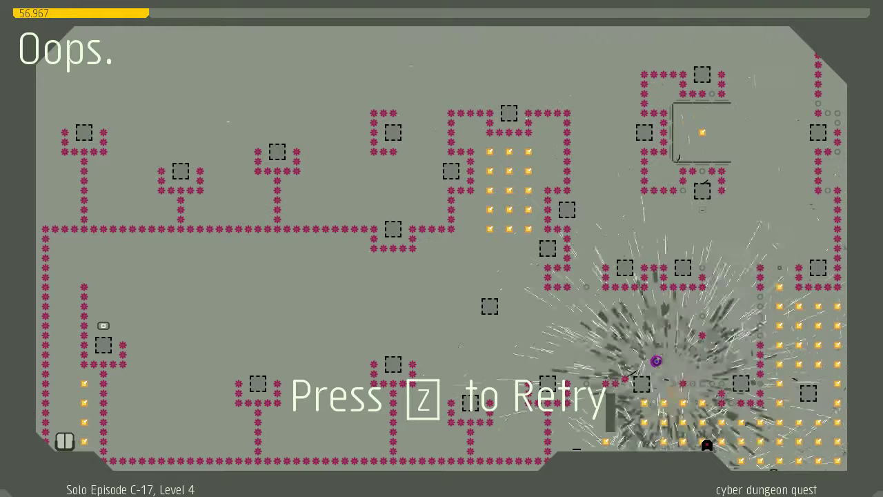
Retry Level 4, cross the upper route, and die among the lower gold.
key("z")
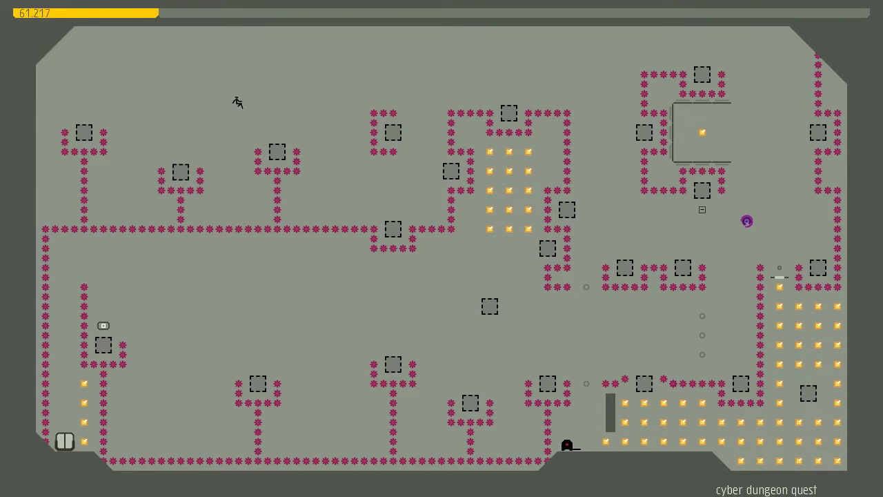
key("Right")
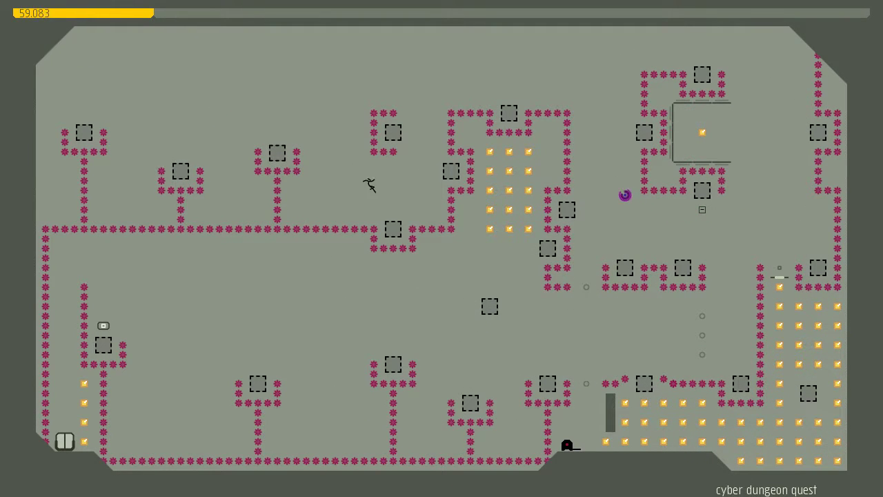
key("Right")
key("shift")
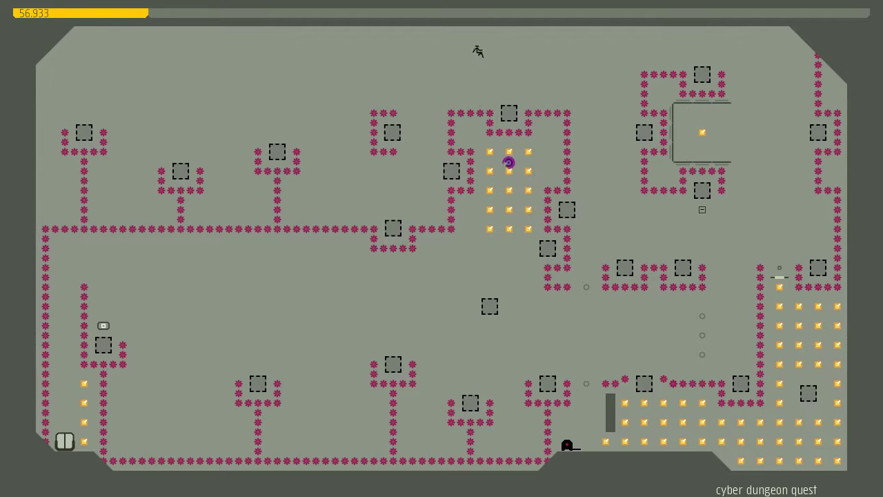
key("Right")
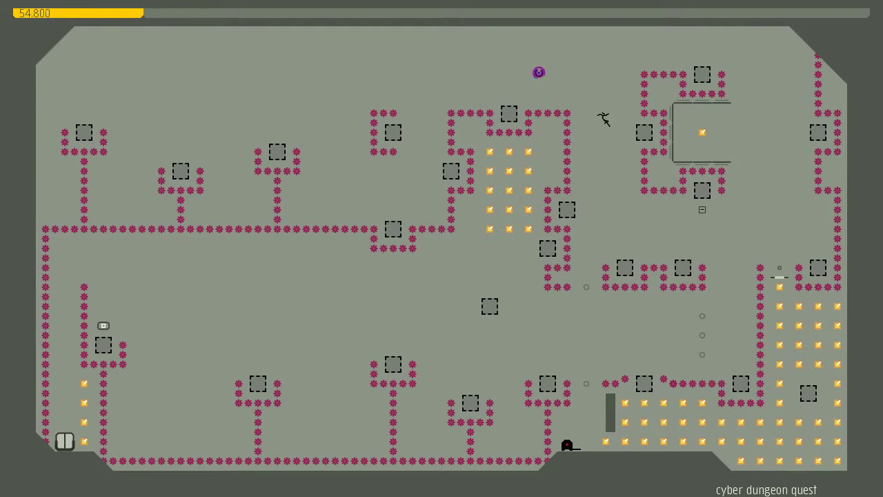
key("Right")
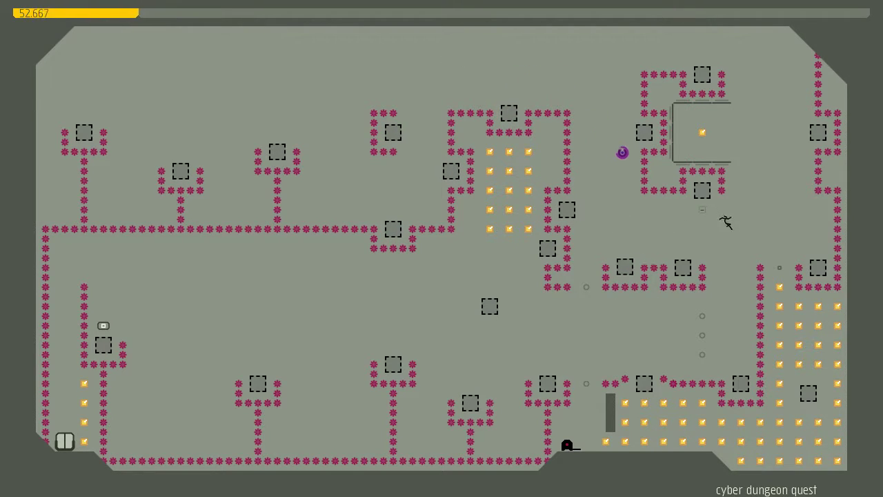
key("Left")
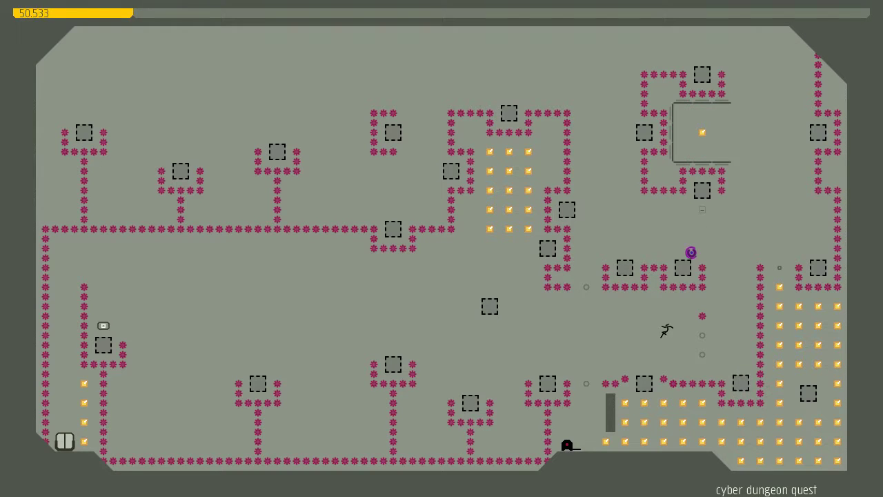
key("Right")
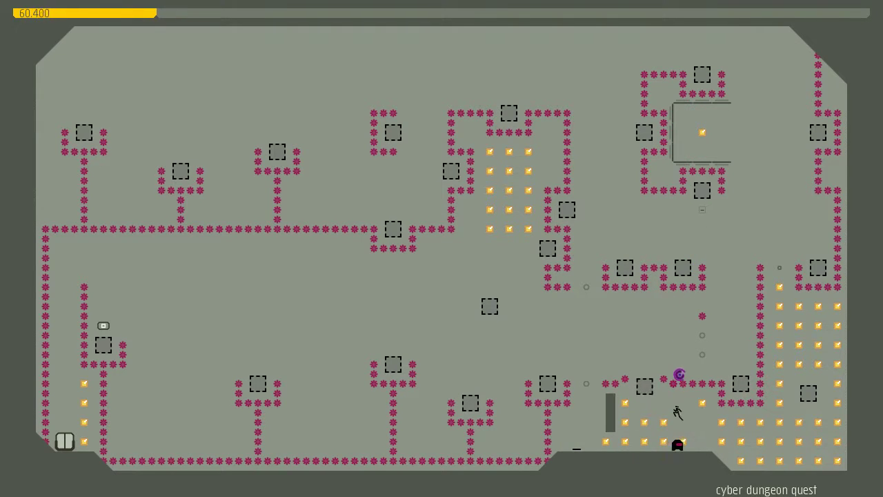
key("Left")
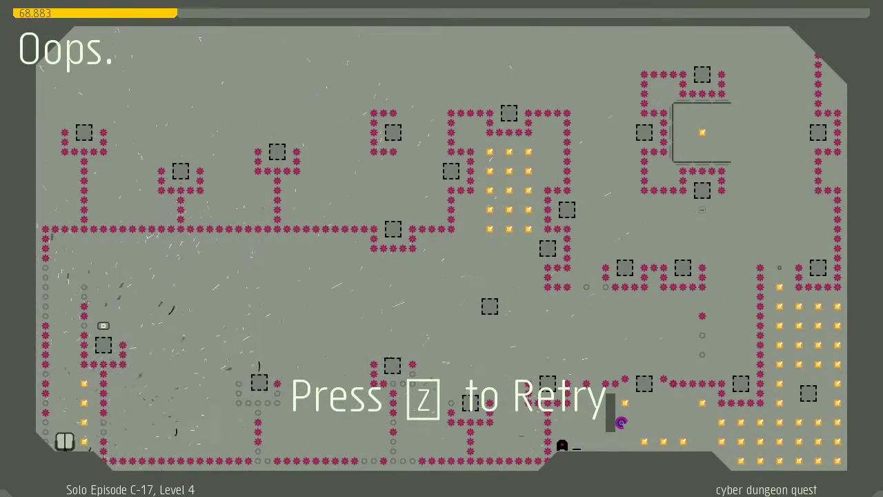
Retry again, jump across the top, and die falling down the right side.
key("z")
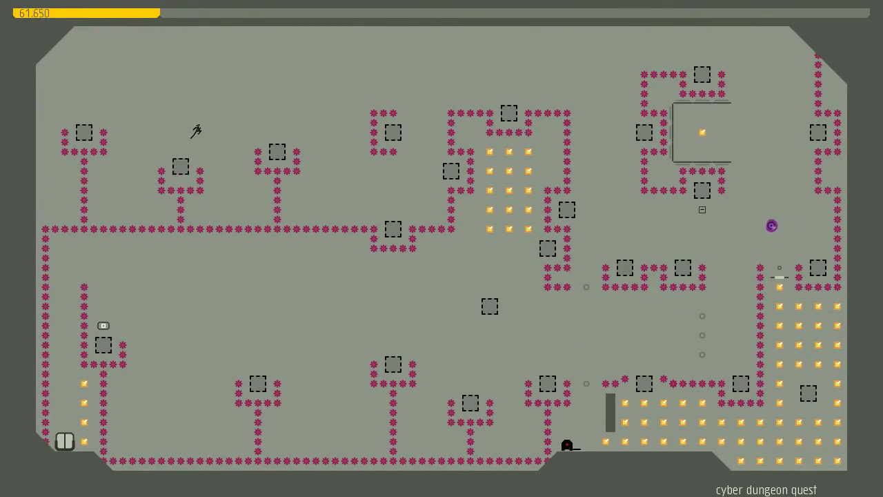
key("Right")
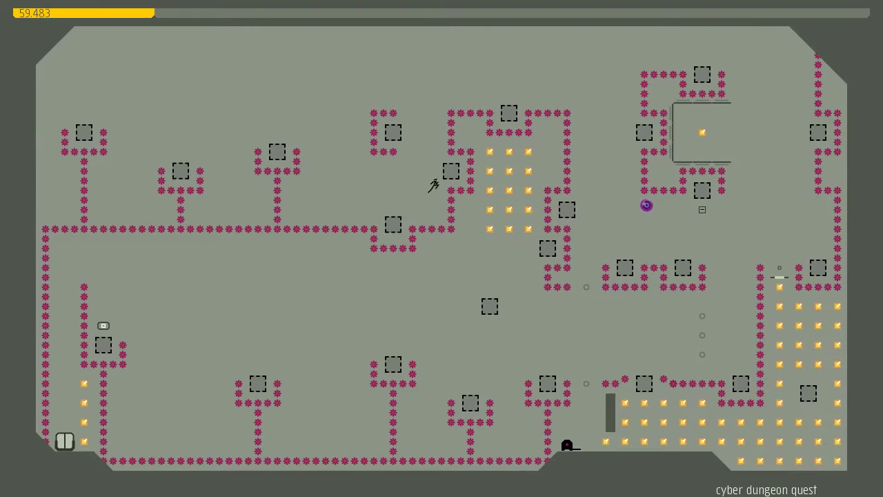
key("shift")
key("Right")
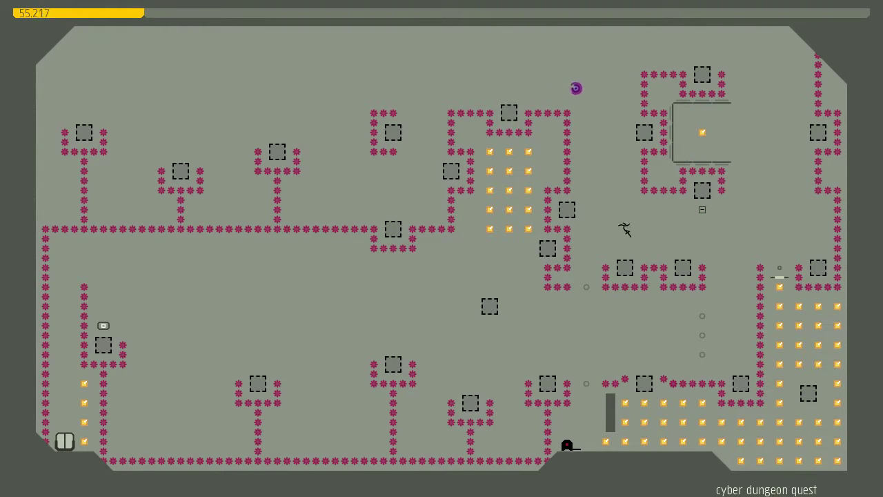
key("Right")
key("shift")
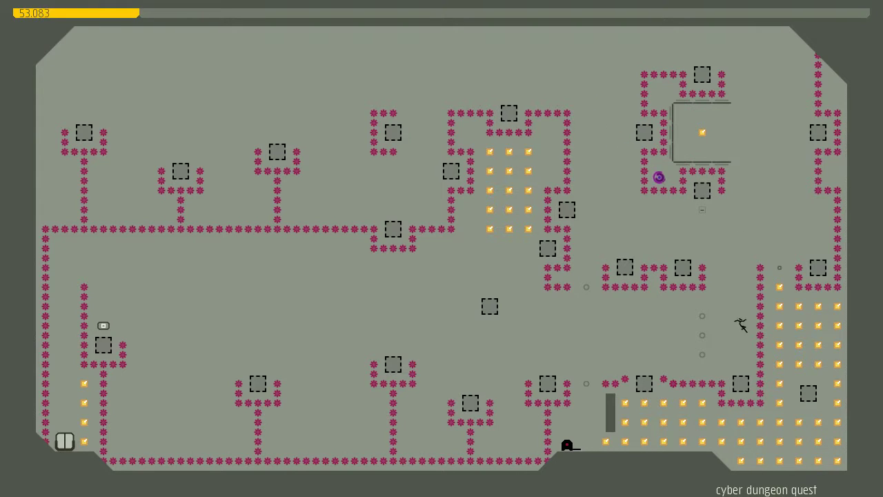
key("Left")
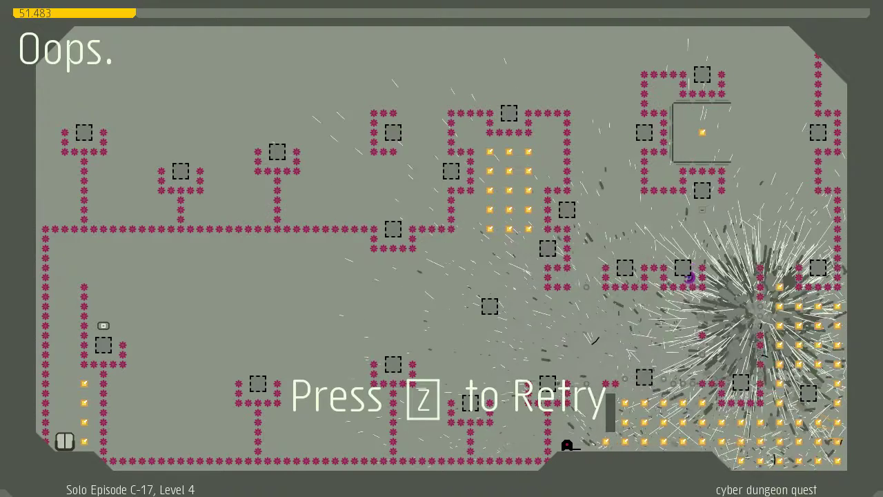
Retry, jump up-right toward the top, and die quickly.
key("z")
key("Right")
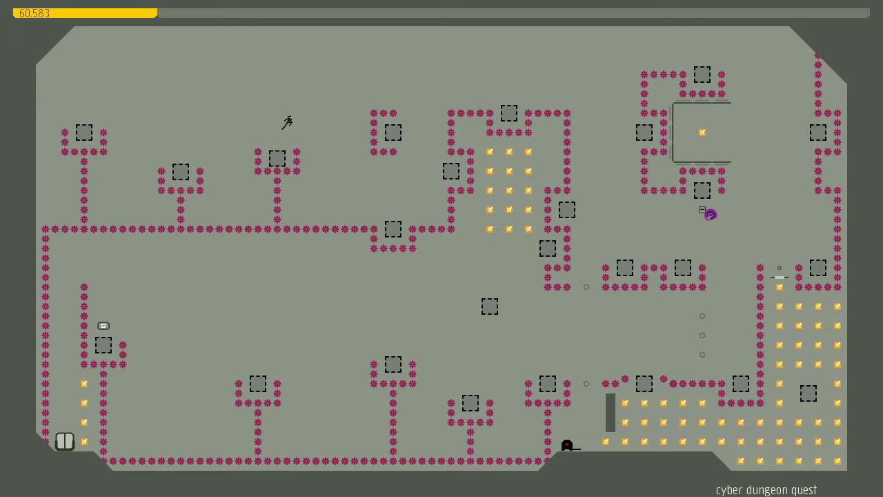
key("Right")
key("shift")
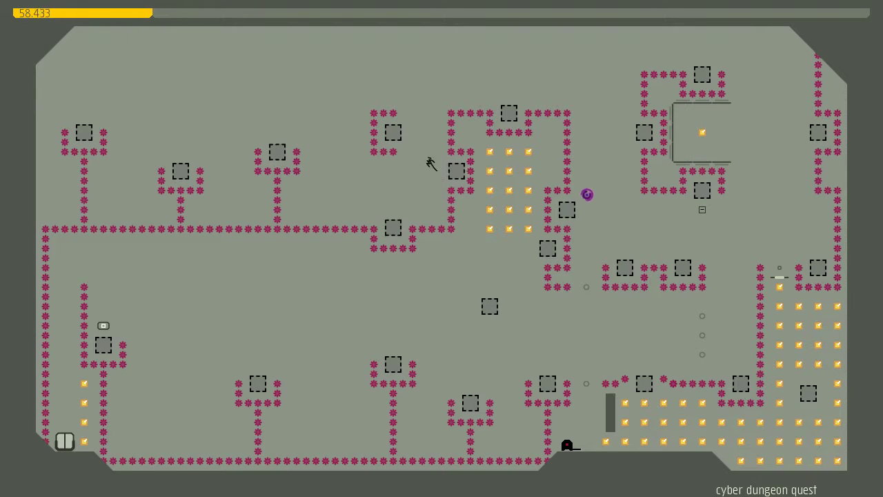
key("Right")
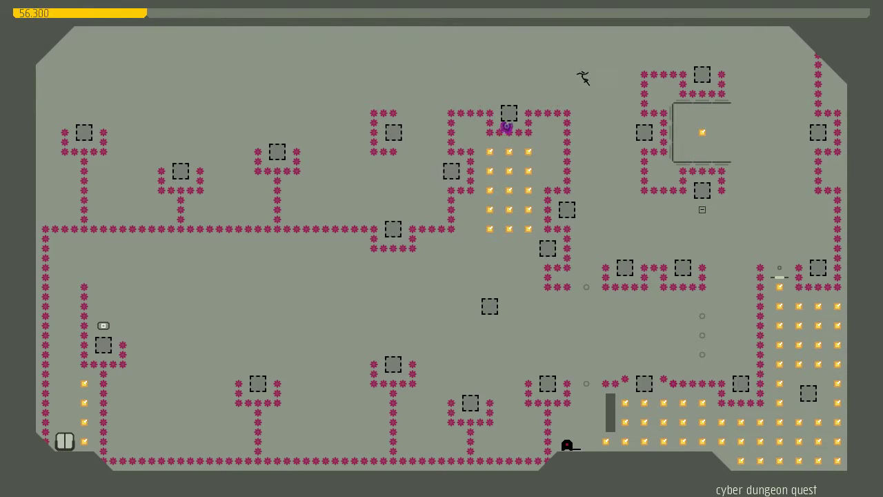
Retry, leap to the top, drop left for the lower gold, and die off the pillar.
key("z")
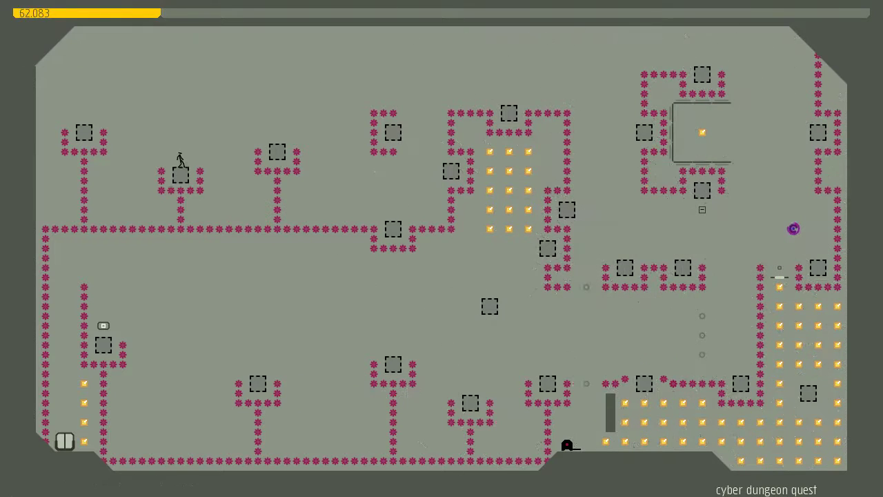
key("Right")
key("shift")
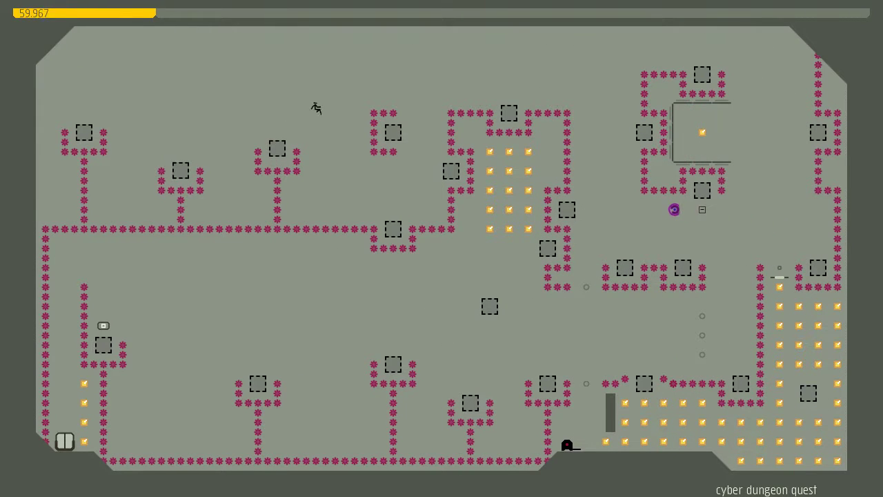
key("shift")
key("Right")
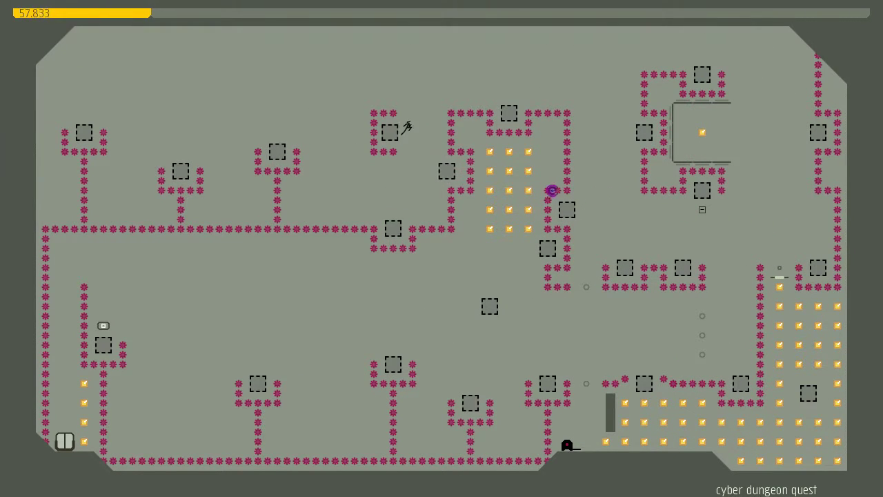
key("Right")
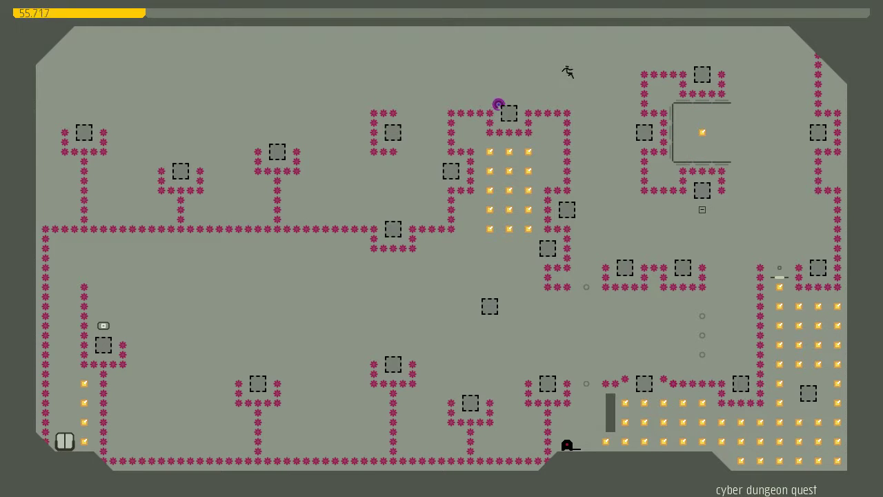
key("Right")
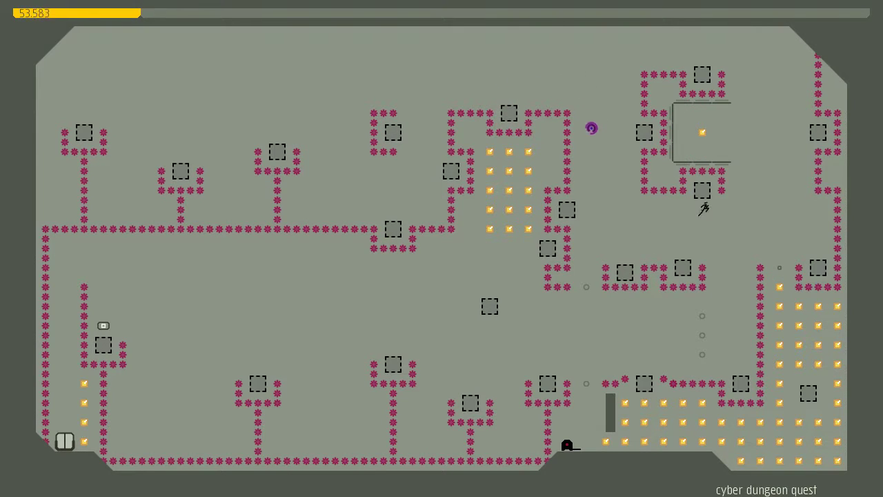
key("Left")
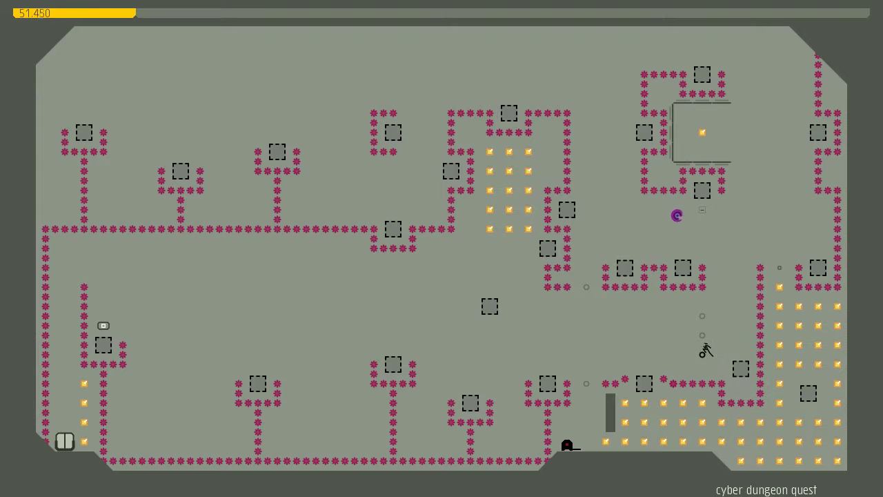
key("shift")
key("Right")
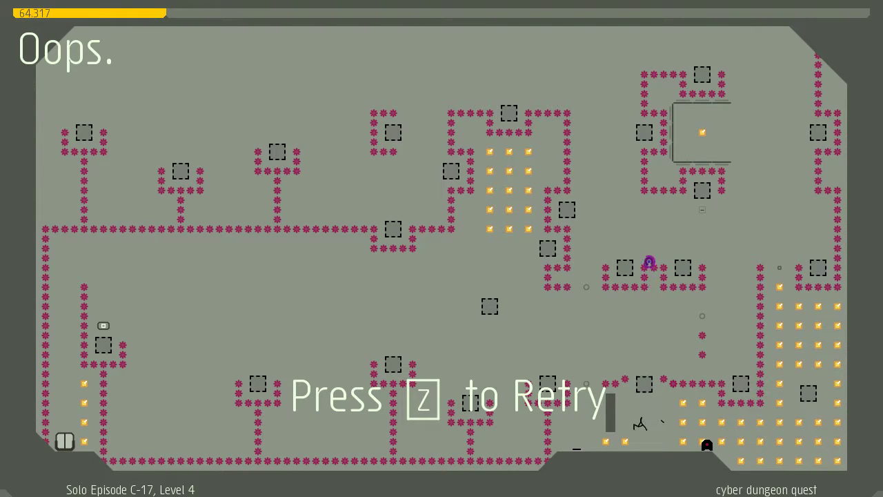
Retry once more and die hitting the drone near the top middle.
key("z")
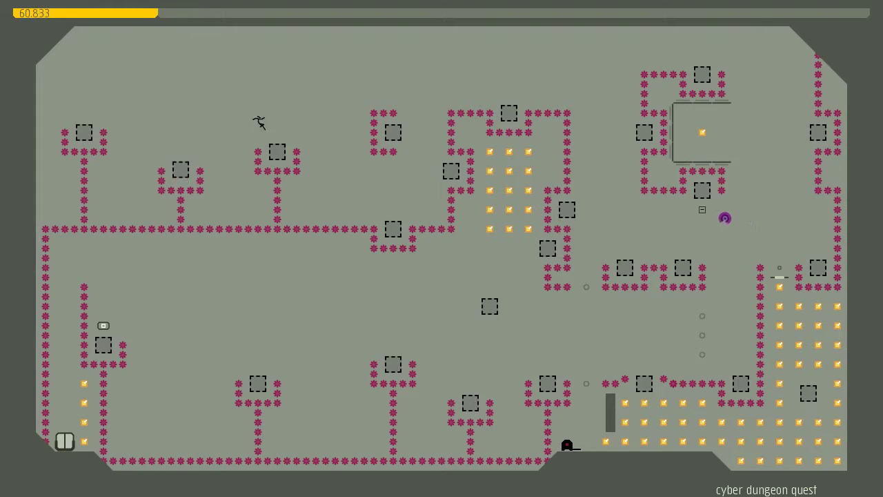
key("Right")
key("shift")
key("Right")
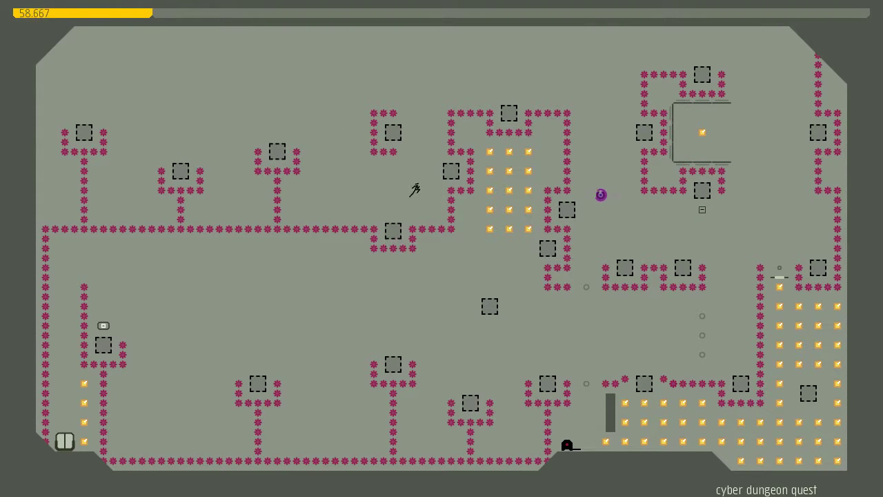
key("shift")
key("Right")
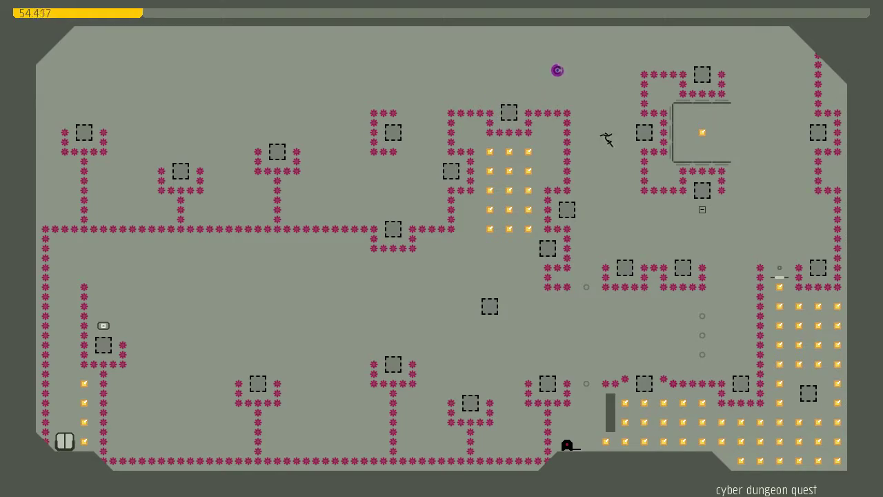
key("Left")
key("shift")
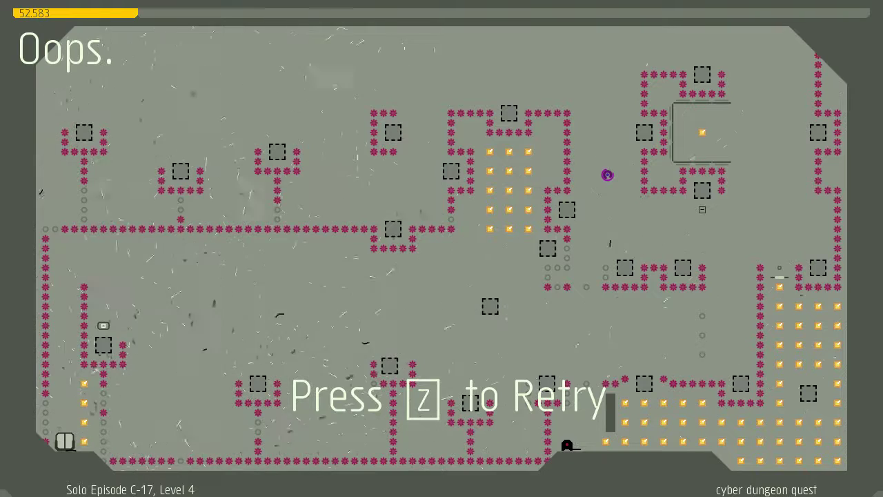
Retry Level 4 and jump the ninja right and up toward the top.
key("z")
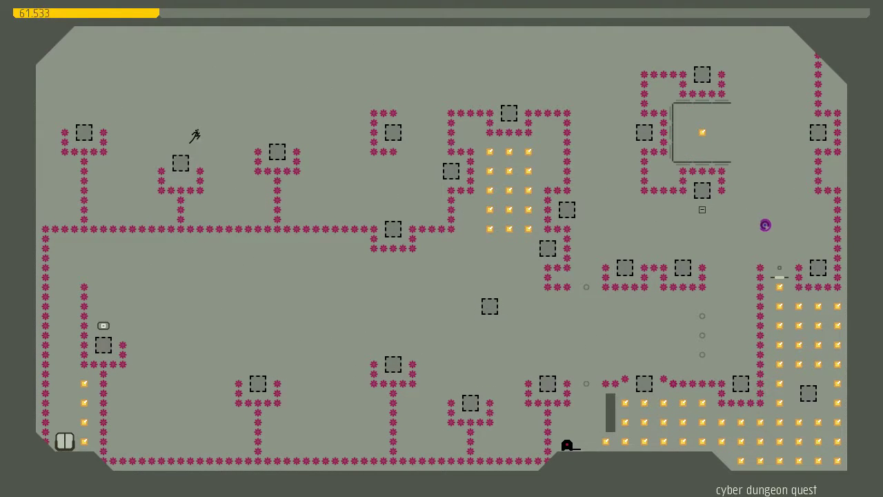
key("Right")
key("Right")
key("shift")
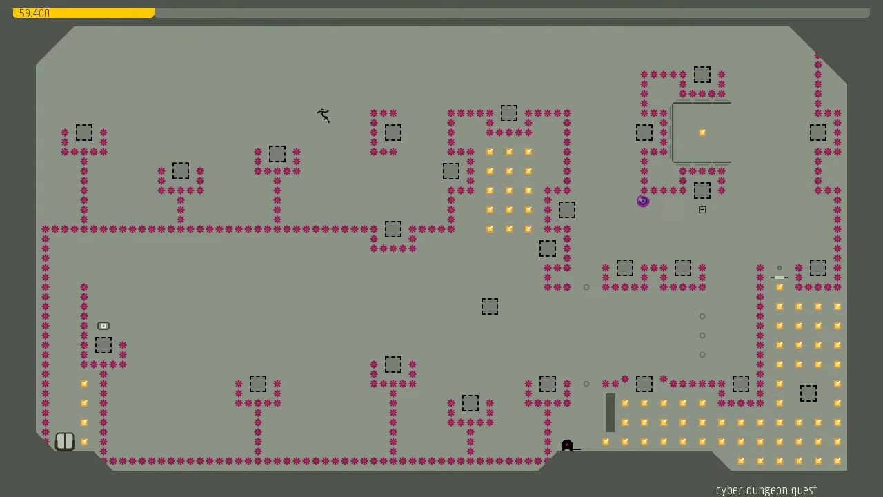
key("Right")
key("shift")
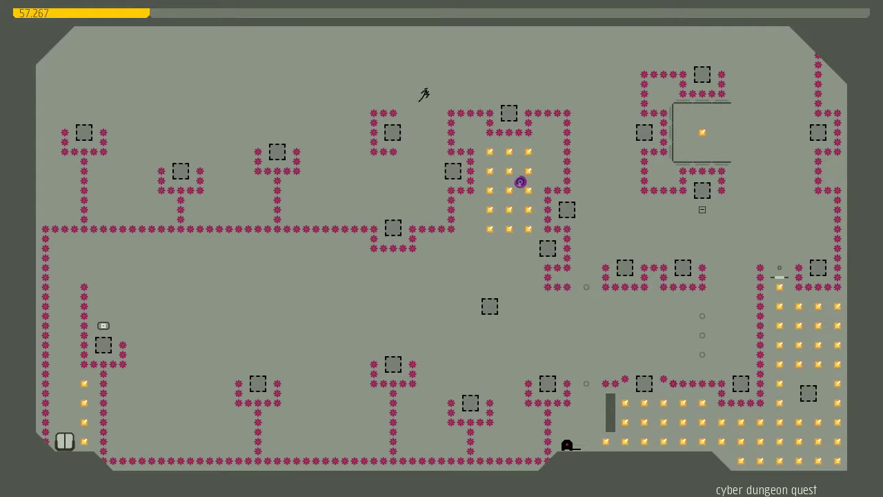
key("Right")
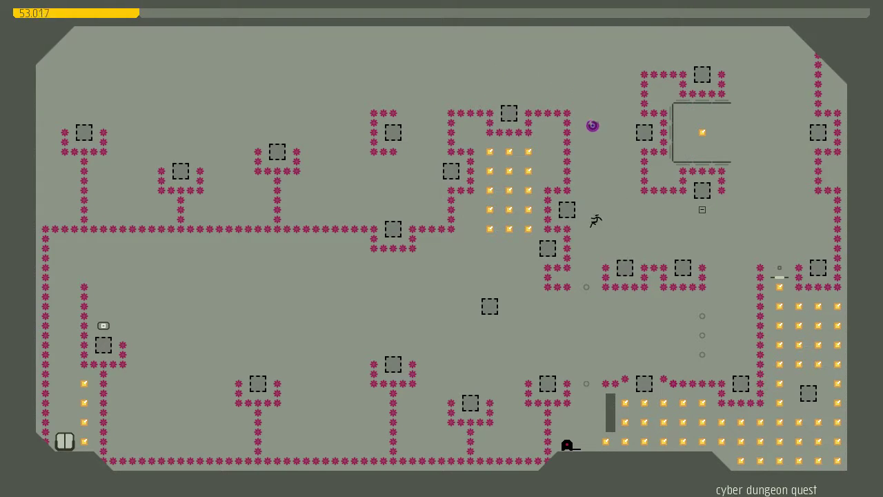
Run left along the floor, hit the bottom-left exit switch, then die.
key("Left")
key("shift")
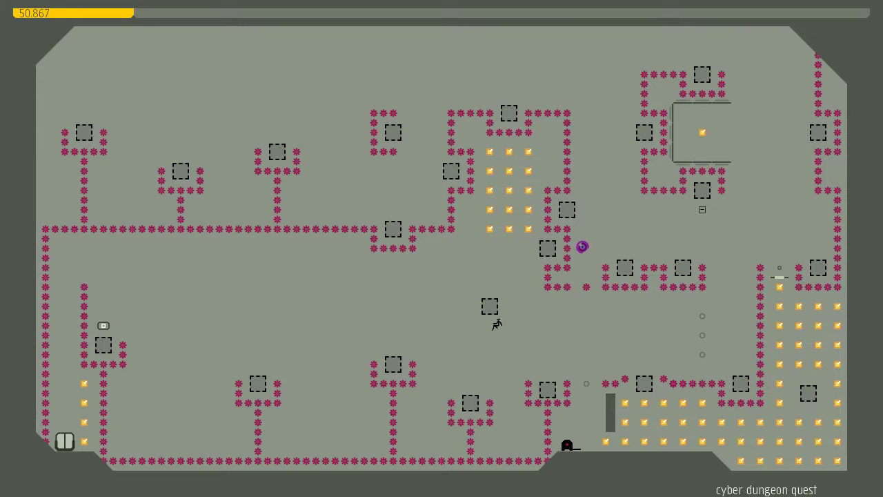
key("Left")
key("shift")
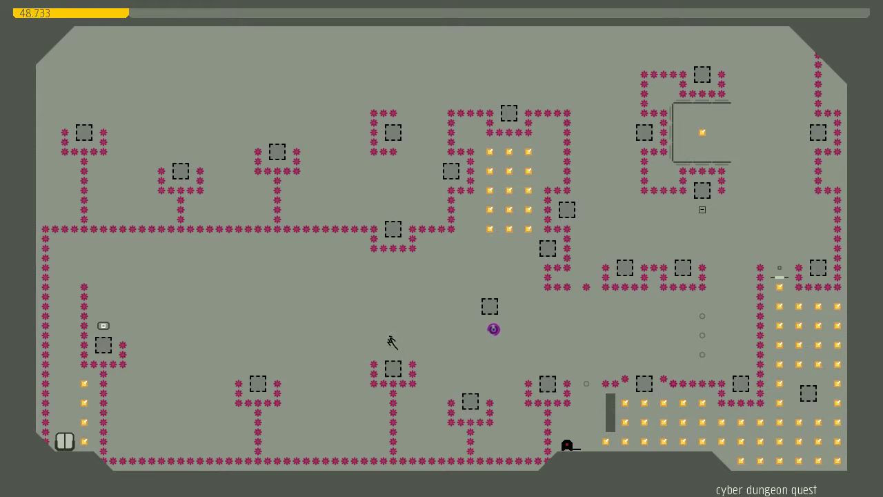
key("Left")
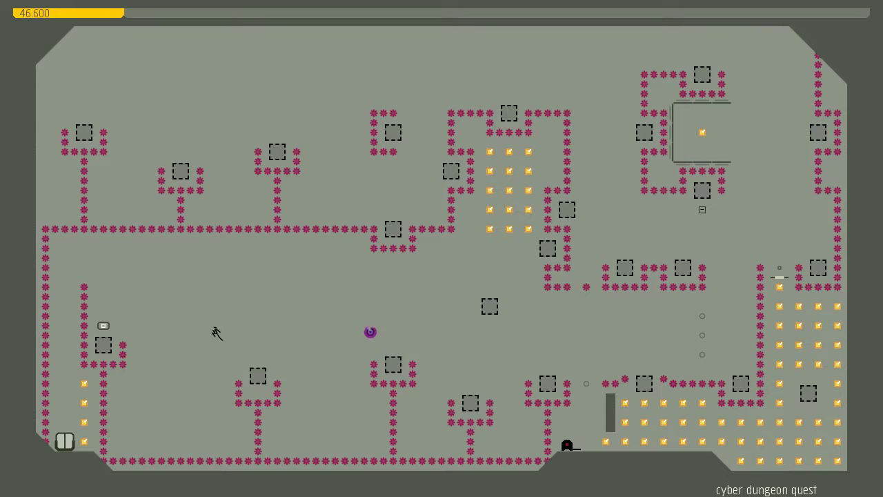
key("shift")
key("shift")
key("Right")
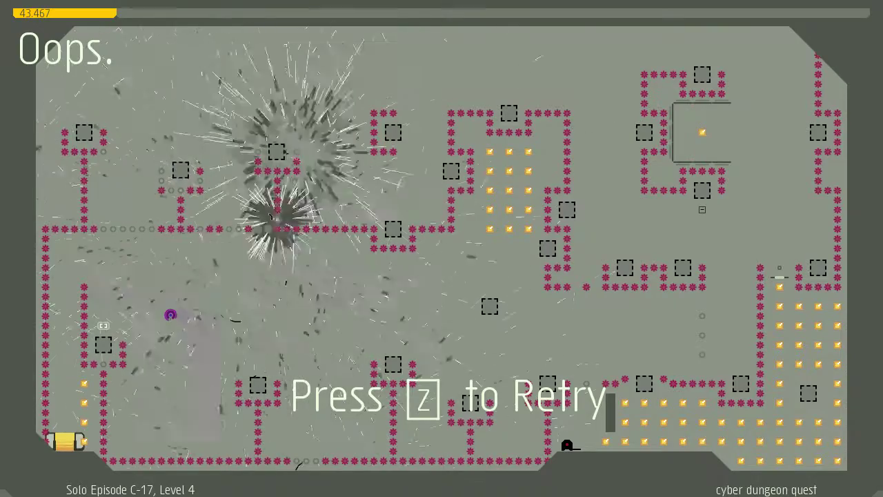
Restart the level and jump up-right off the platform.
key("z")
key("Right")
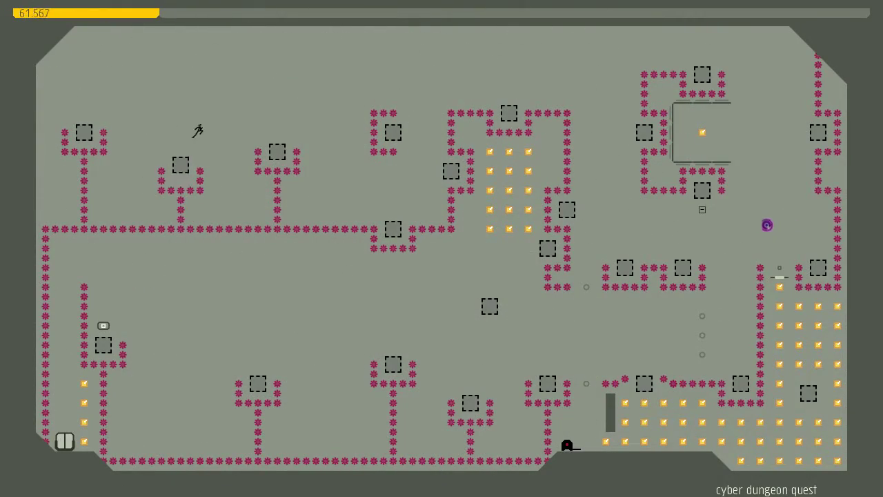
key("shift")
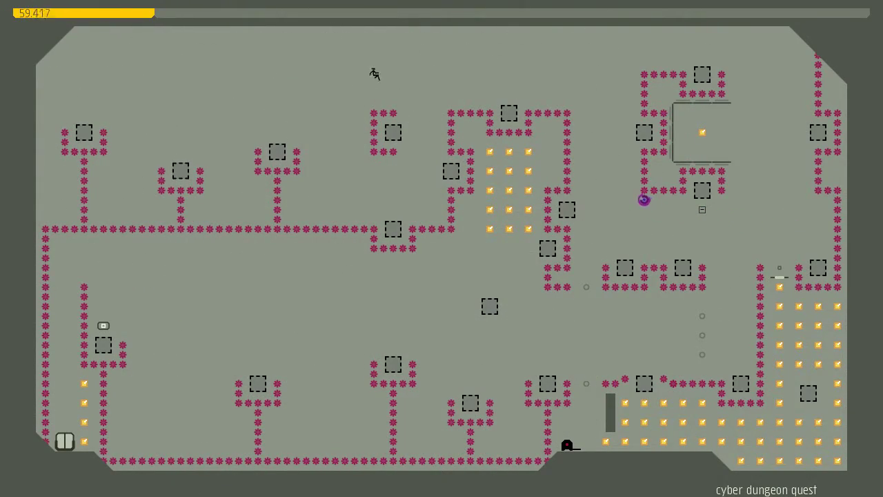
Retry, cross the top, and die jumping up-left over the mines.
key("z")
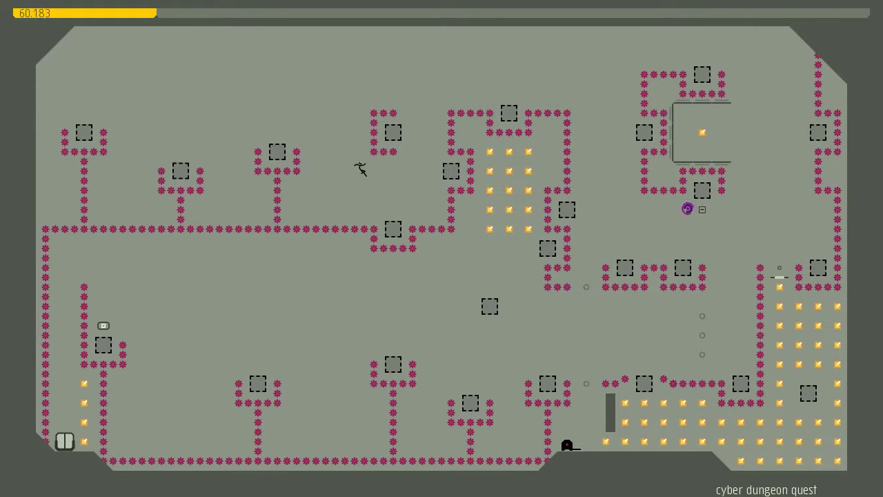
key("shift")
key("Right")
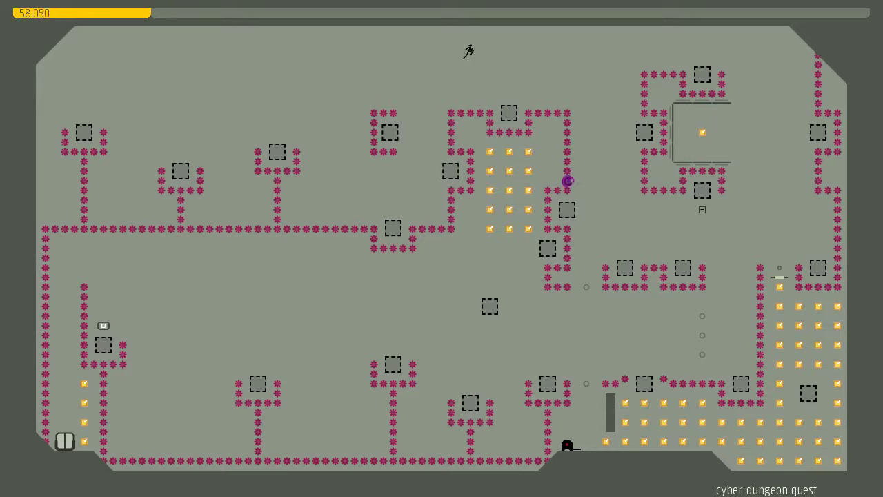
key("Right")
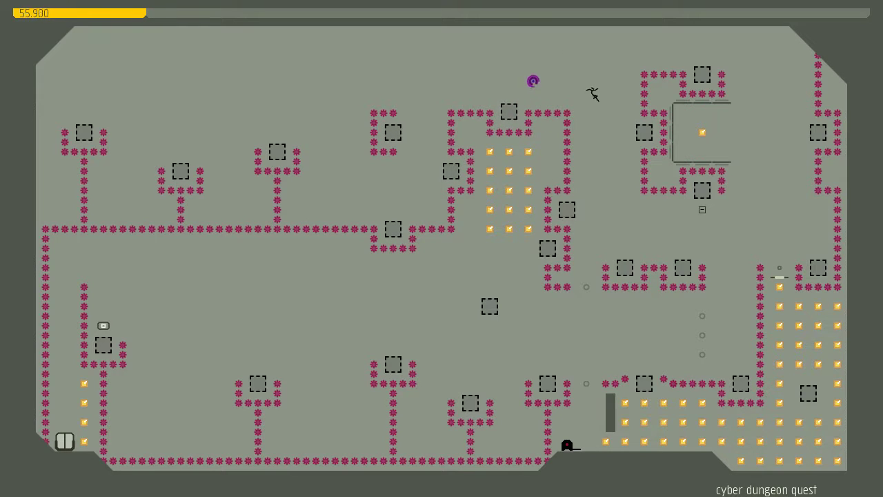
key("shift")
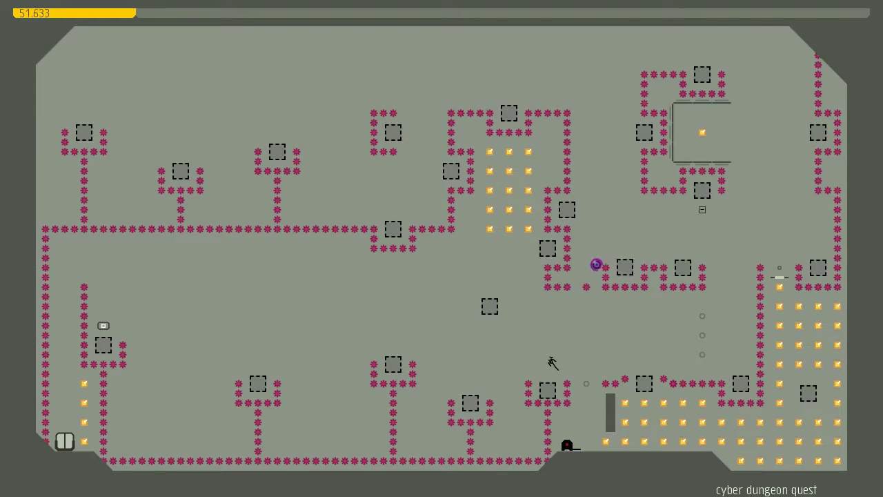
key("Left")
key("shift")
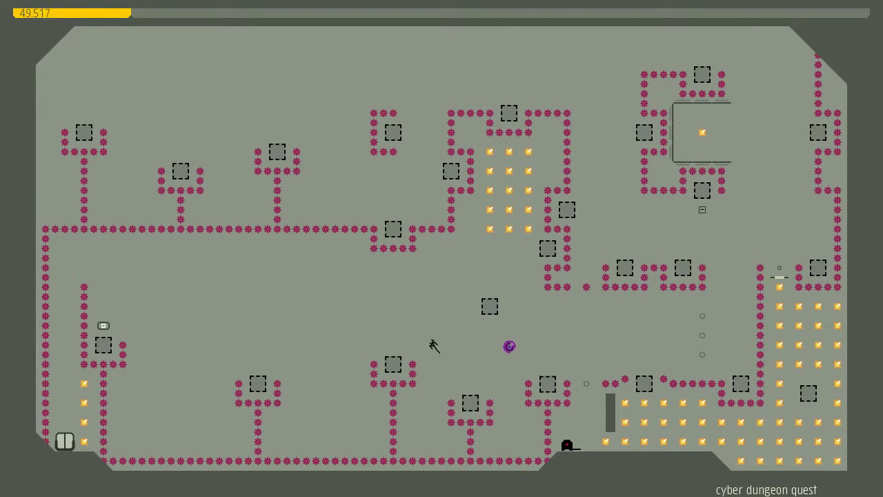
key("shift")
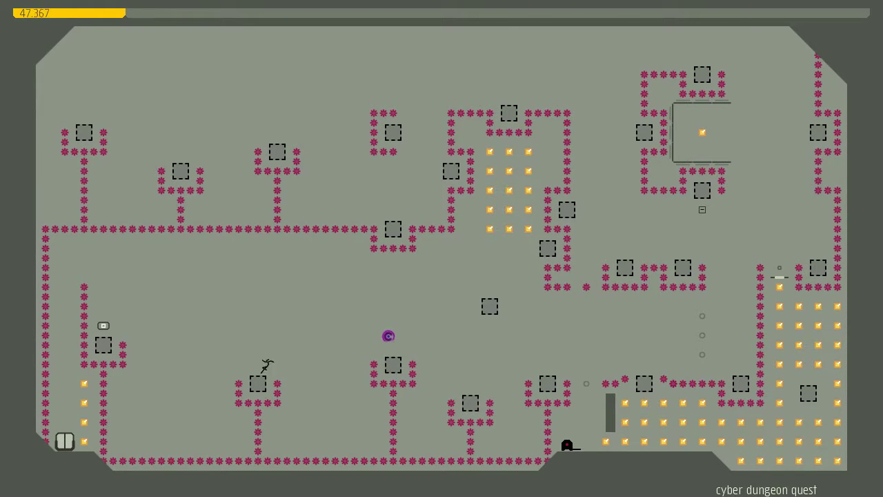
Retry, bounce up-right off the block, and die again.
key("z")
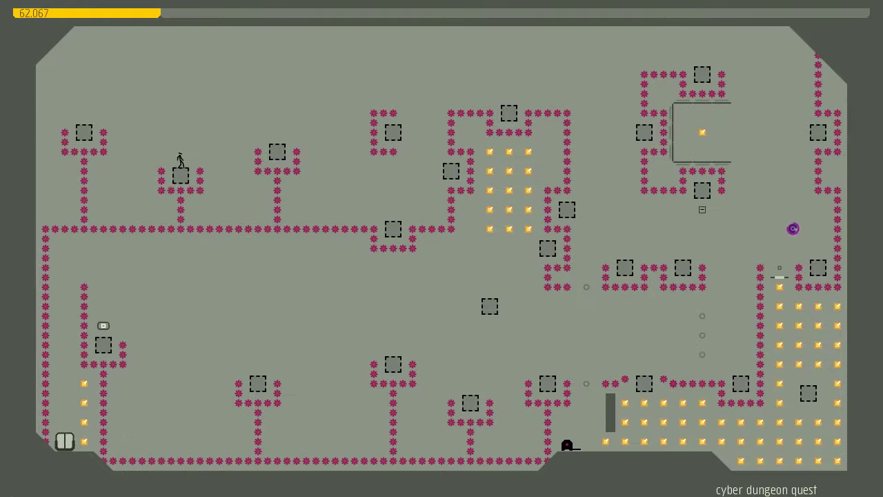
key("shift")
key("Right")
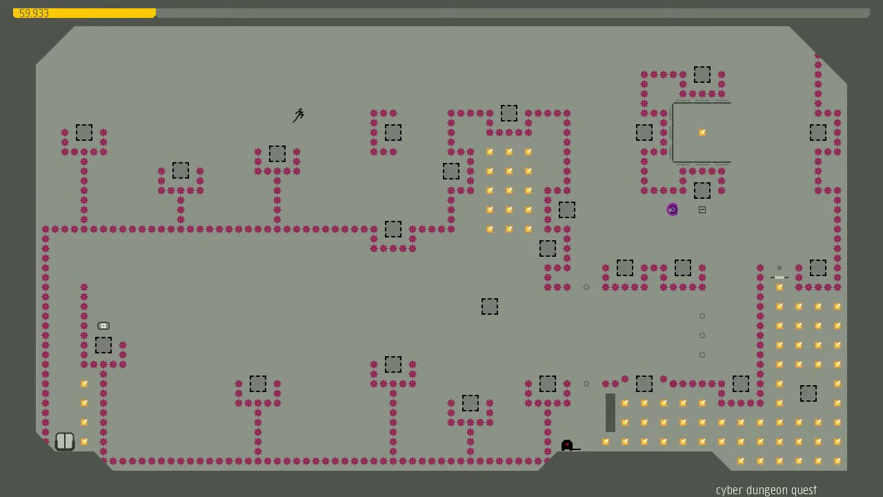
key("Right")
key("Right")
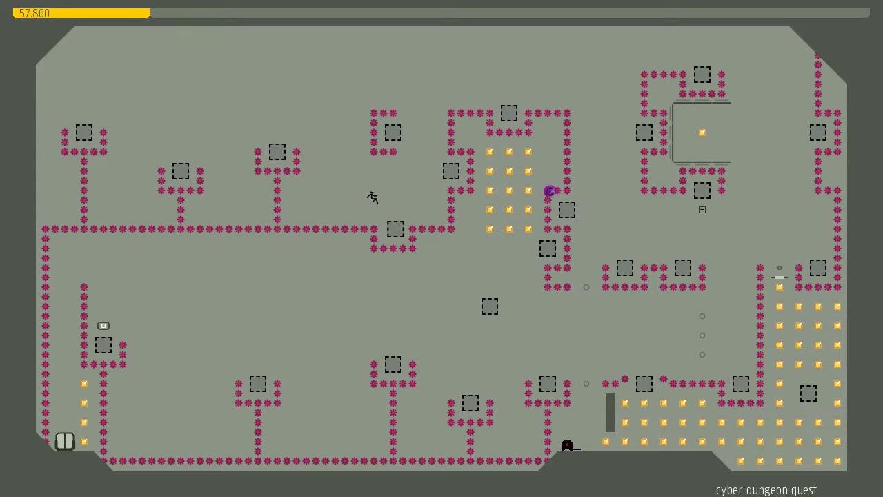
key("shift")
key("shift")
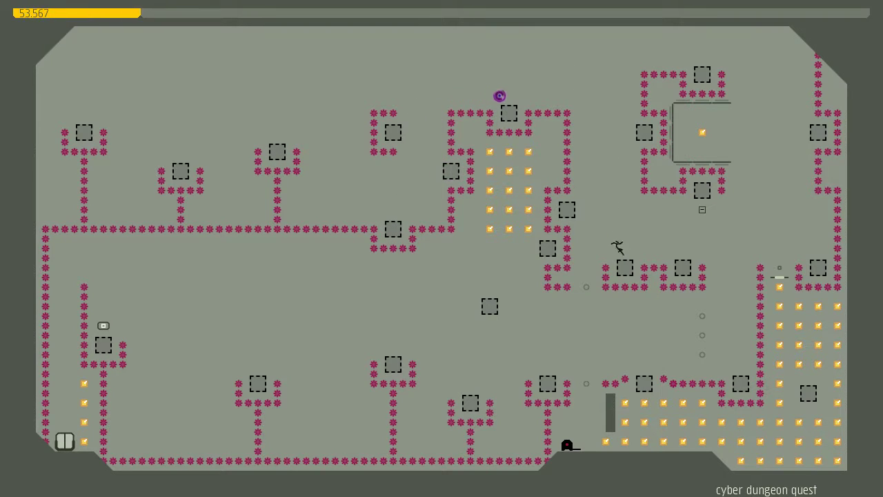
Retry, descend the right side to the lower block, die, and restart.
key("z")
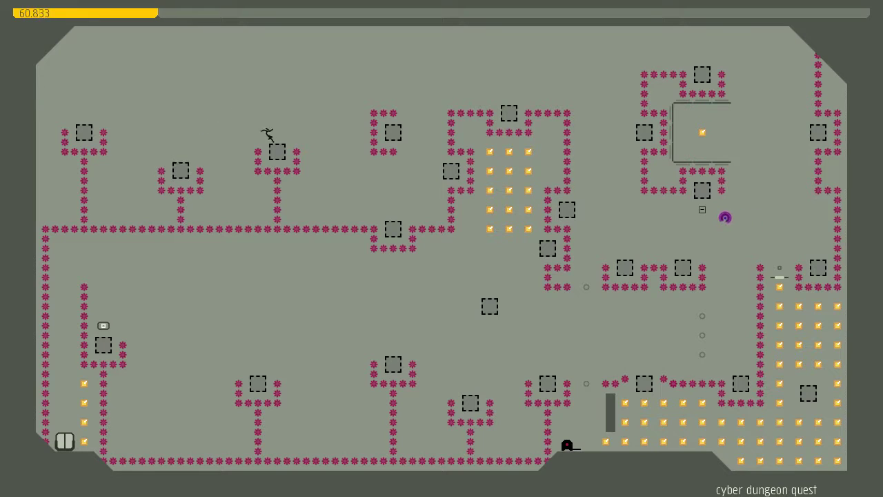
key("shift")
key("Right")
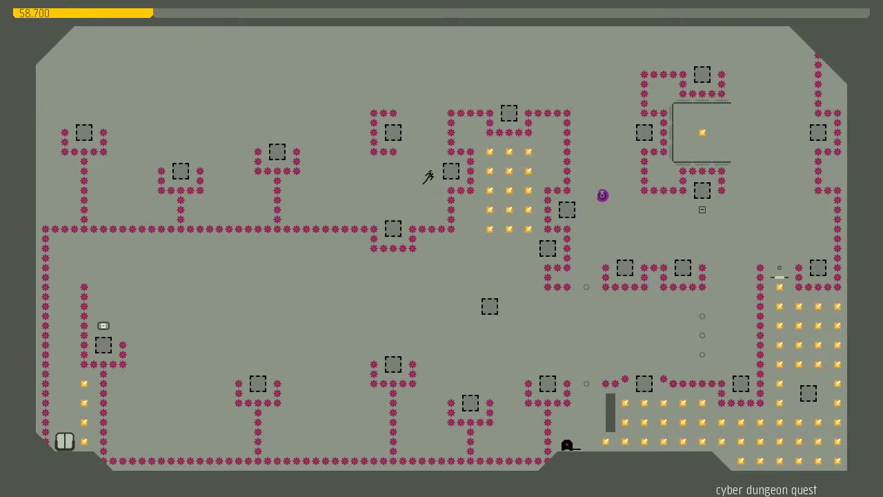
key("shift")
key("Right")
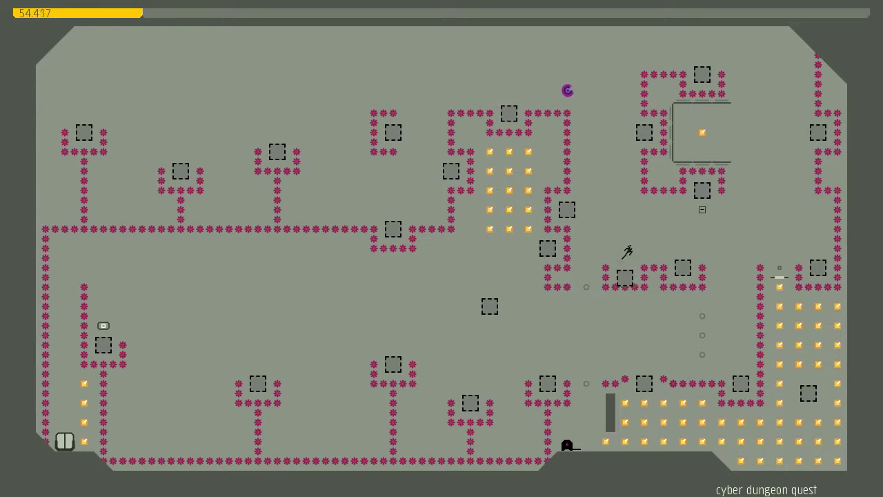
key("Left")
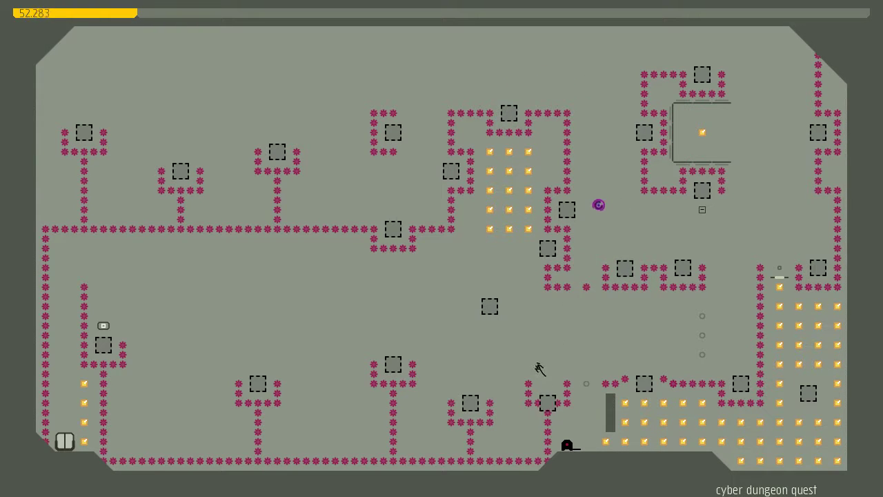
key("Left")
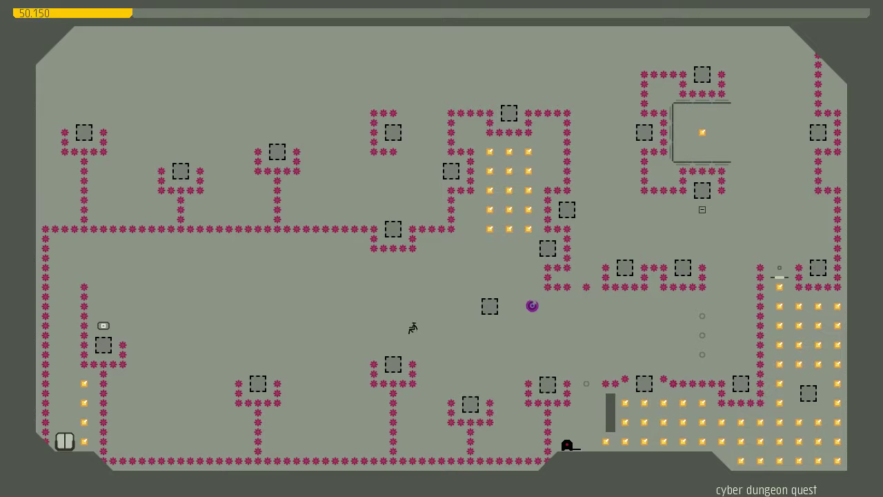
key("Left")
key("Left")
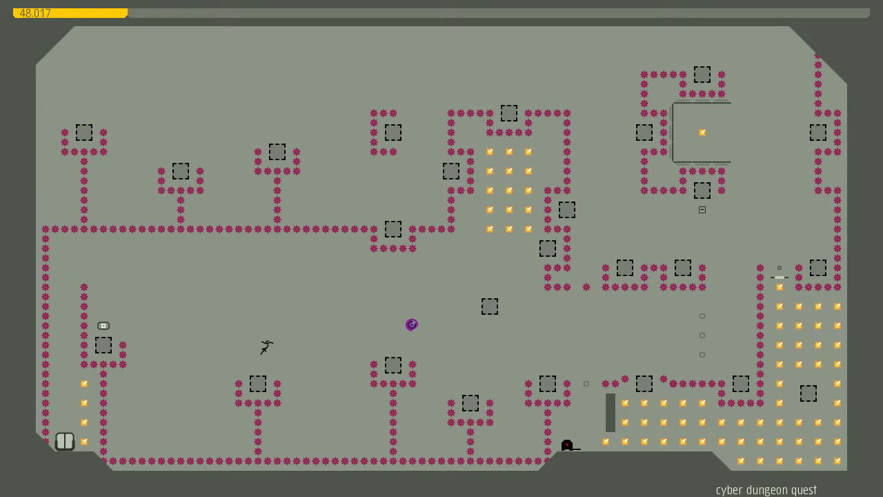
key("Left")
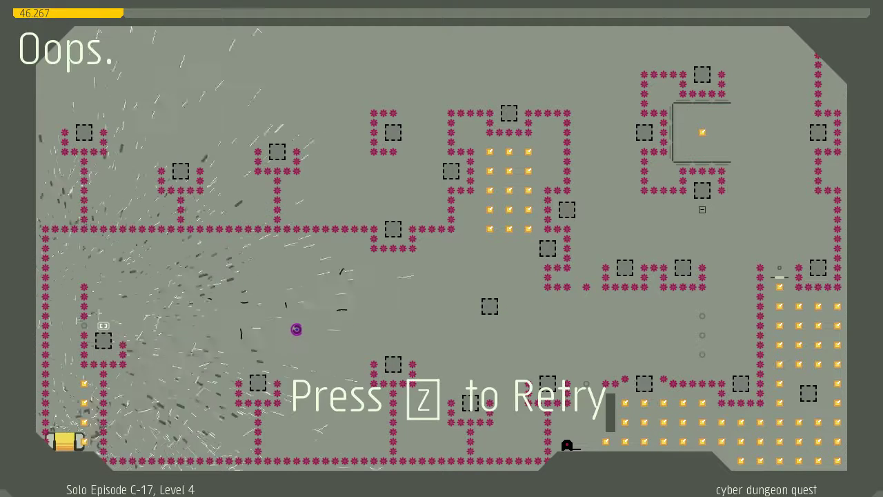
key("z")
Cross the top and right-side blocks, then die hopping leftward along the floor.
key("Right")
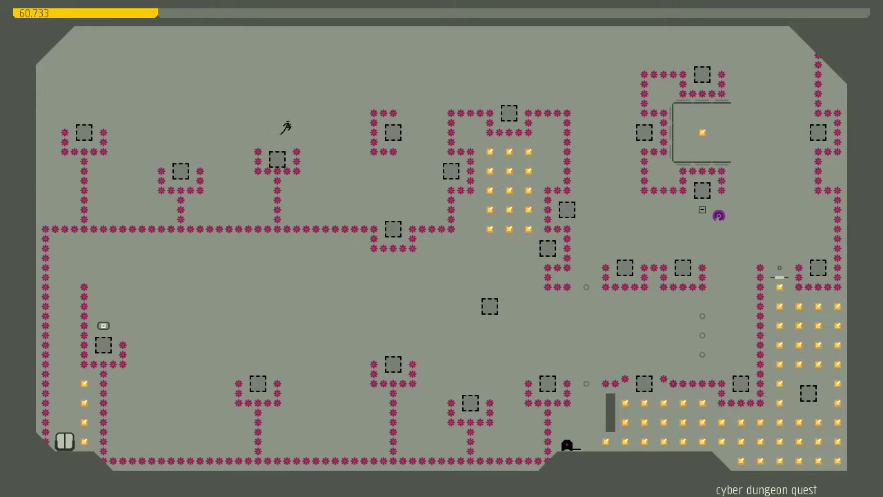
key("z")
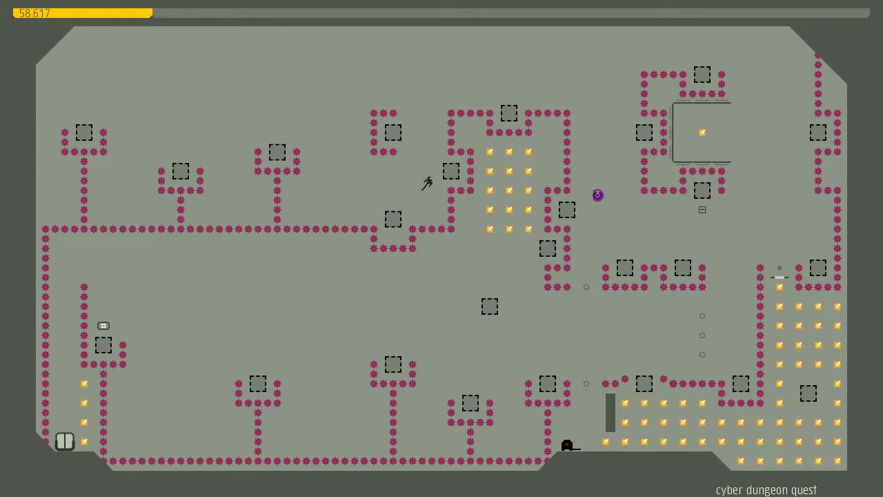
key("Right")
key("Right")
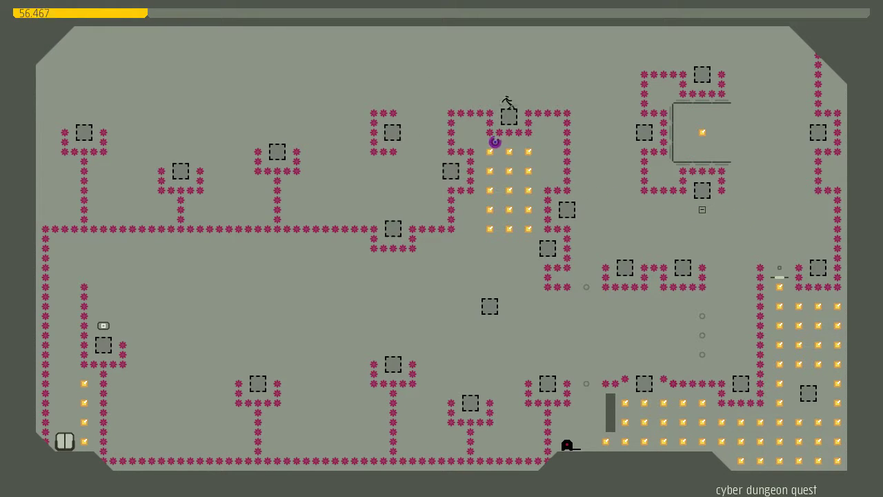
key("z")
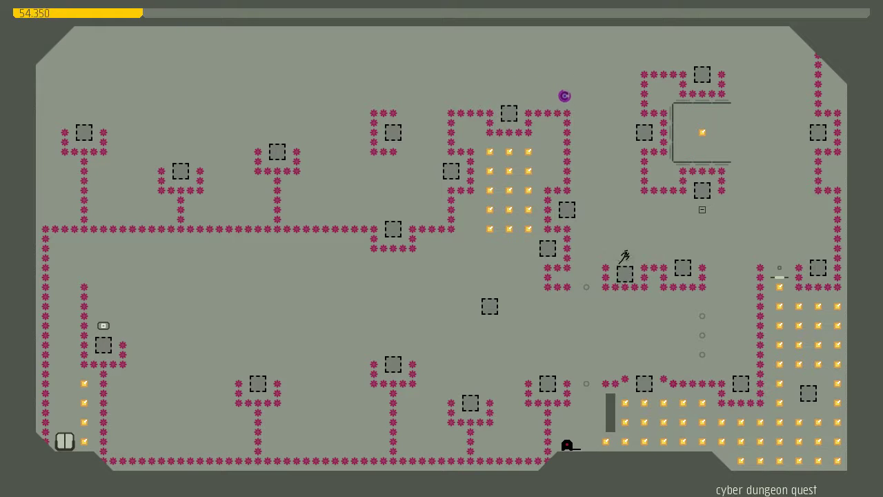
key("z")
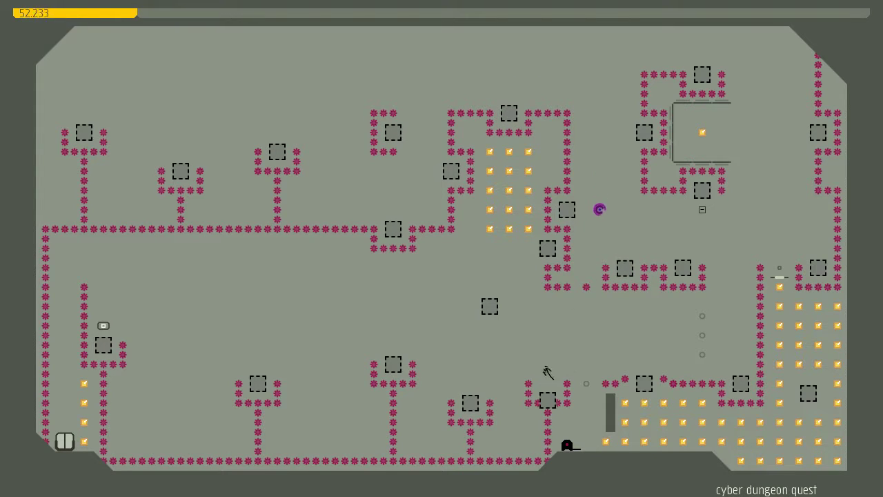
key("Left")
key("Left")
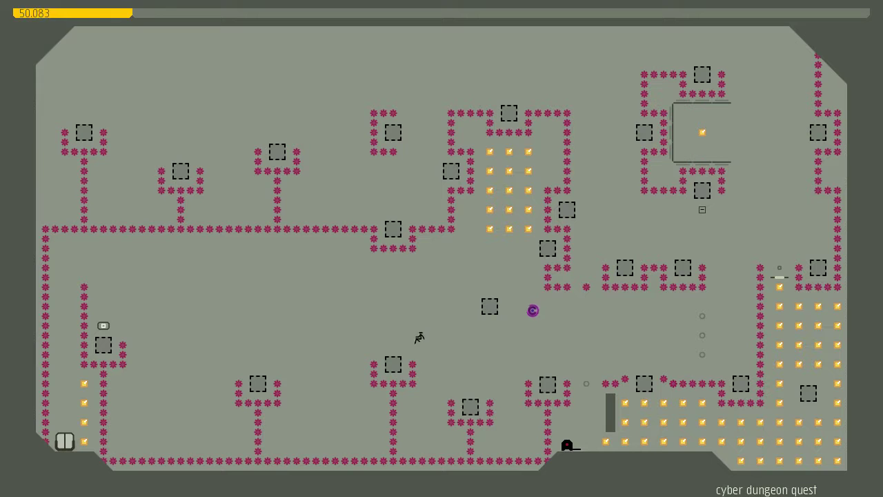
key("z")
key("Left")
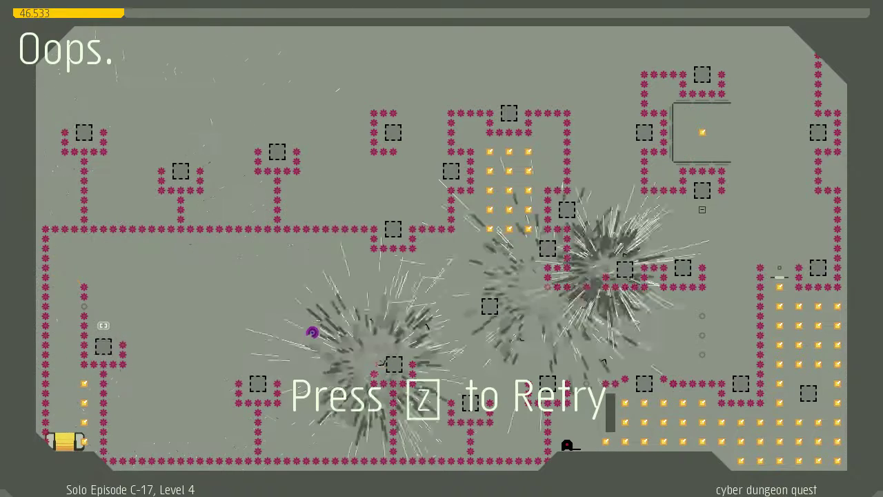
Retry, run left past the drone, open the wall exit switch, die, and restart.
key("z")
key("Right")
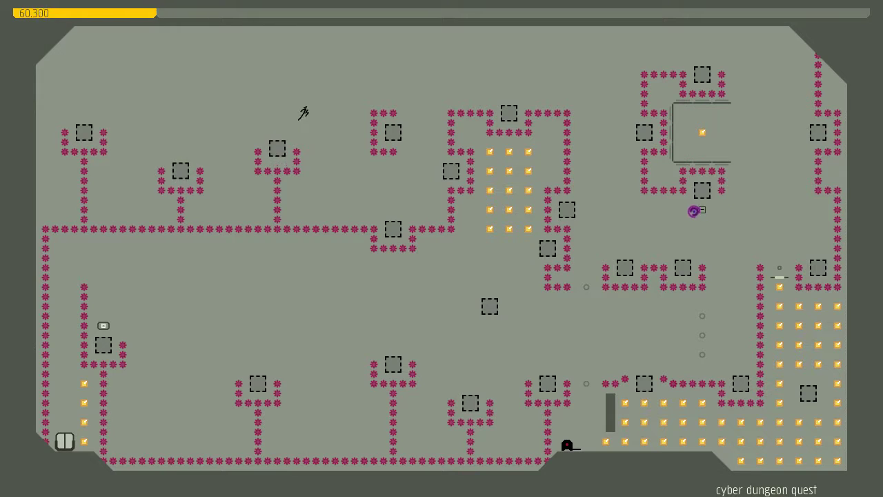
key("shift+Right")
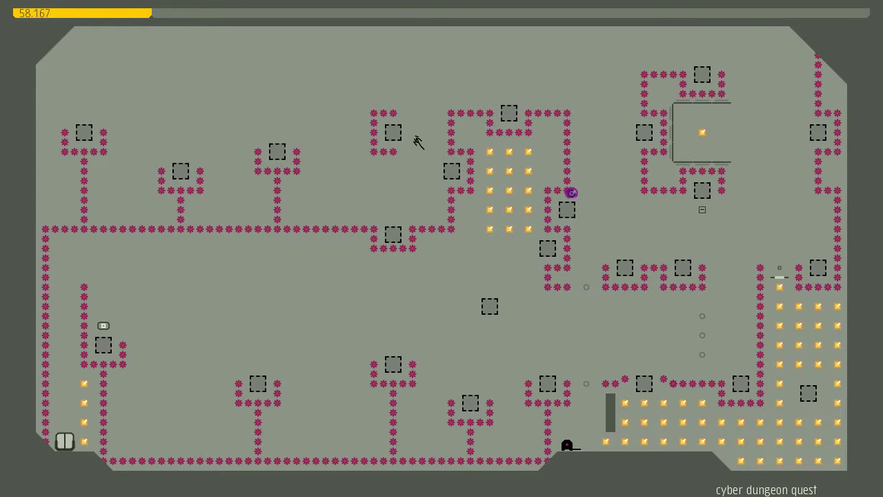
key("Right")
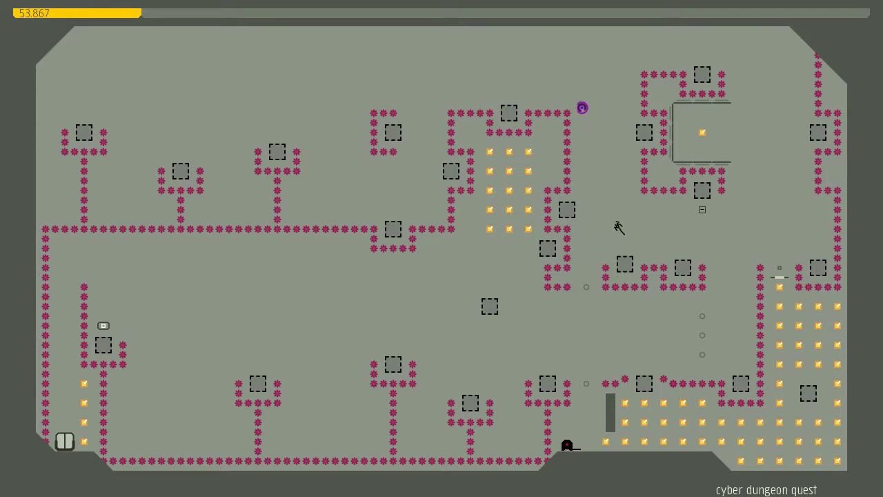
key("Left")
key("Left")
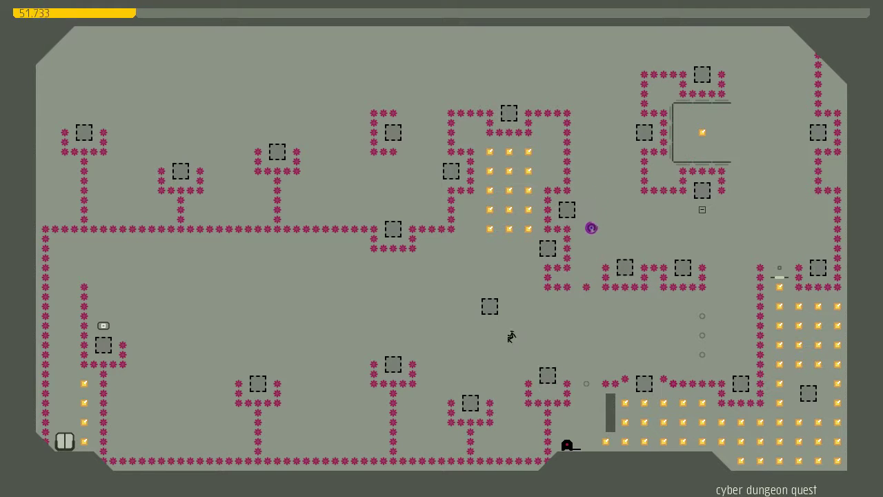
key("shift+Left")
key("Left")
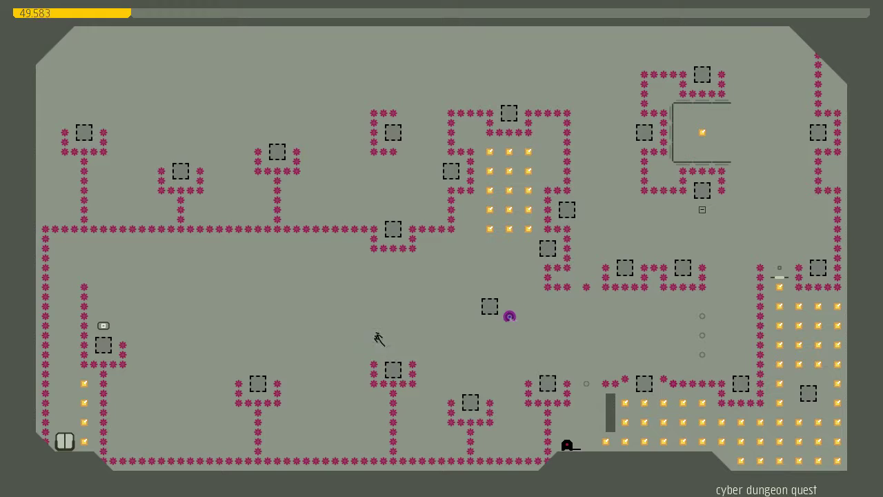
key("Left")
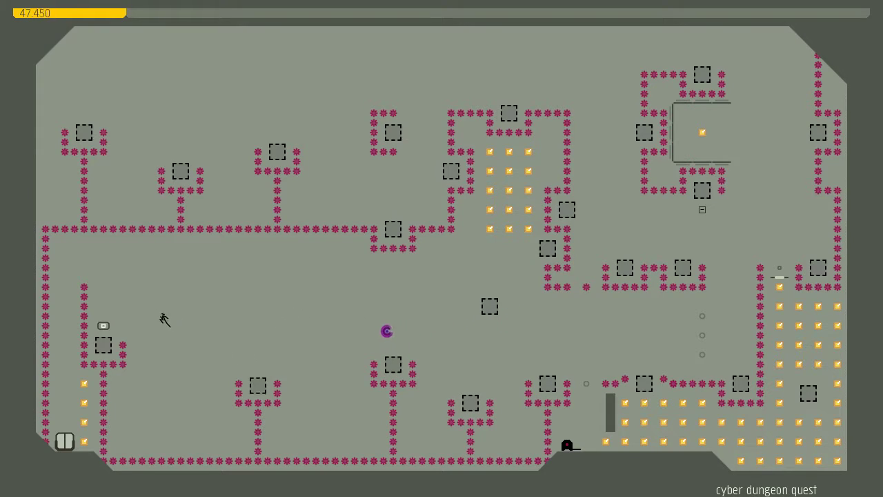
key("shift+Left")
key("Down")
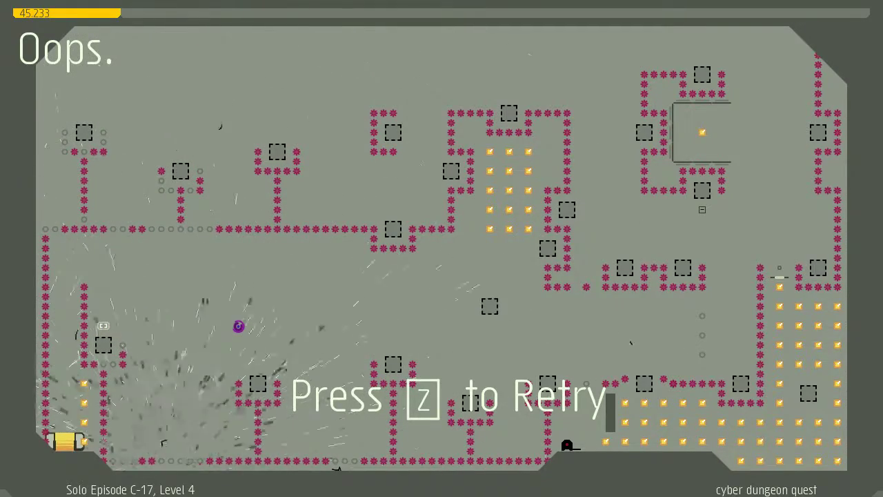
key("z")
Clear the top route and fall down the right side.
key("Right")
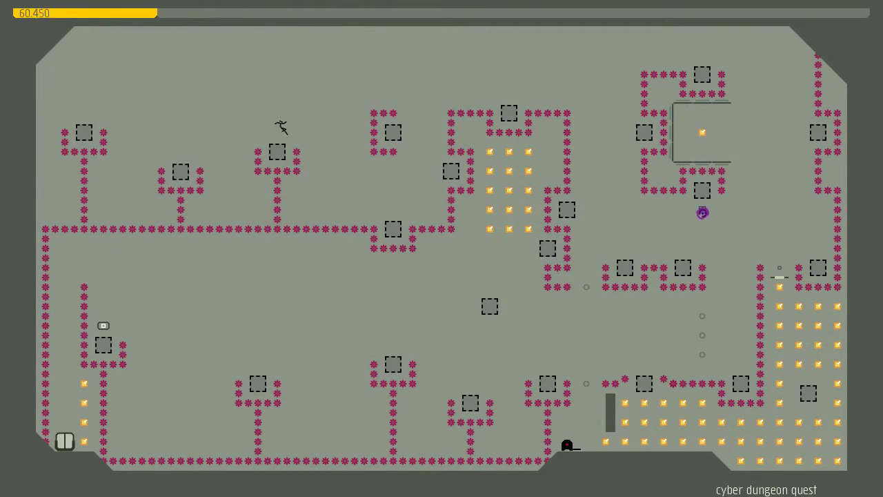
key("Right")
key("Right")
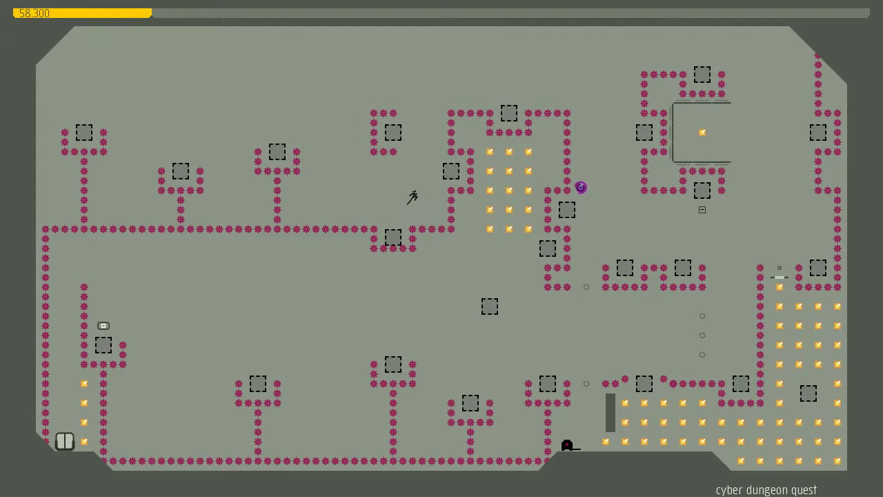
key("shift")
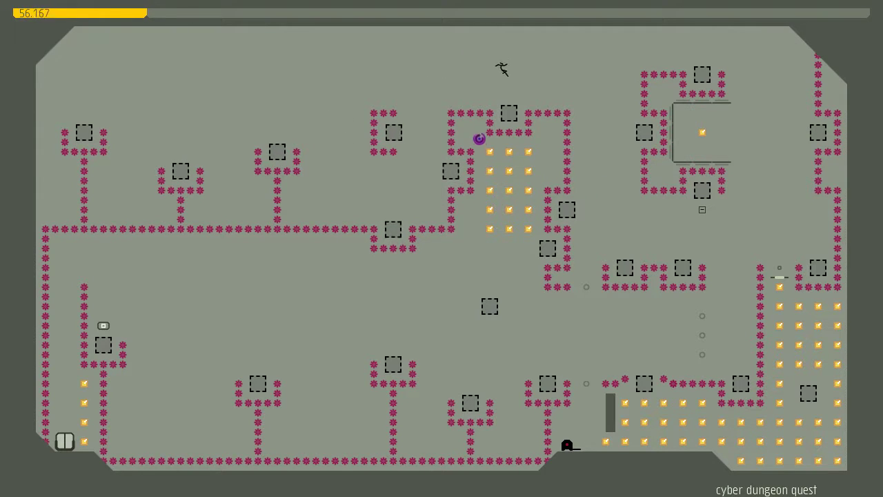
key("Right")
key("shift")
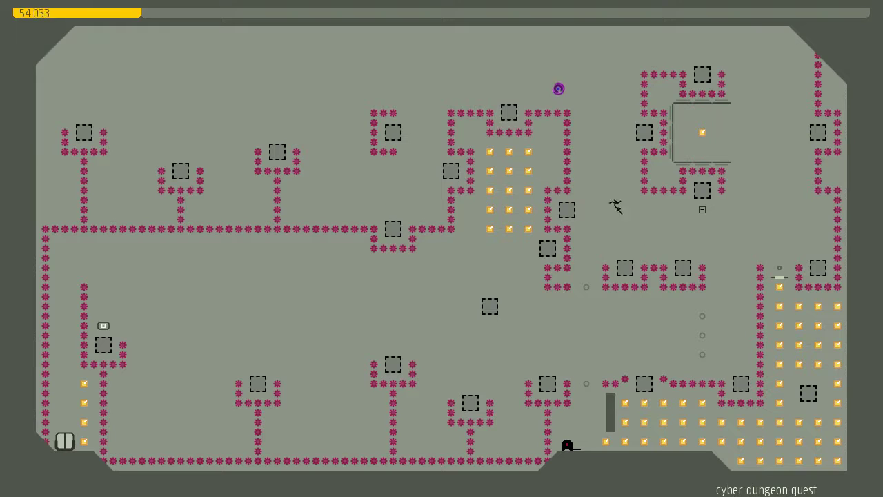
key("Right")
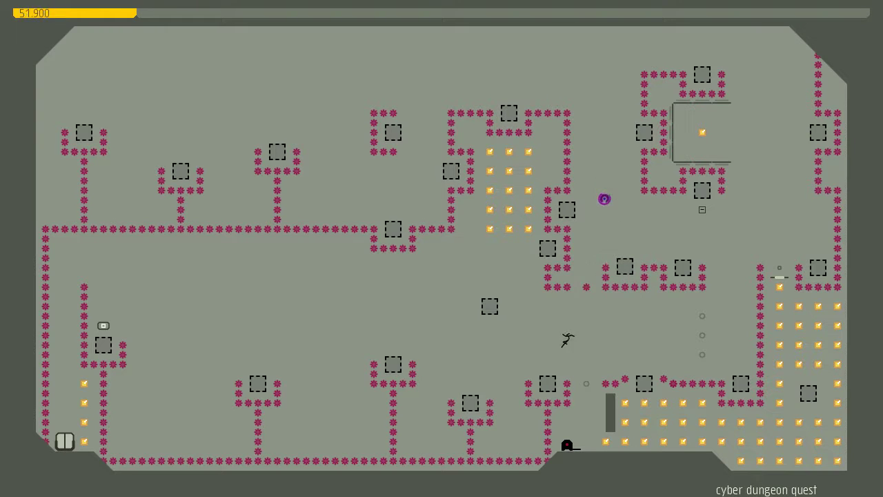
Jump left past the drone, trigger the wall exit switch, and finish in the door at 50.017.
key("Left")
key("shift")
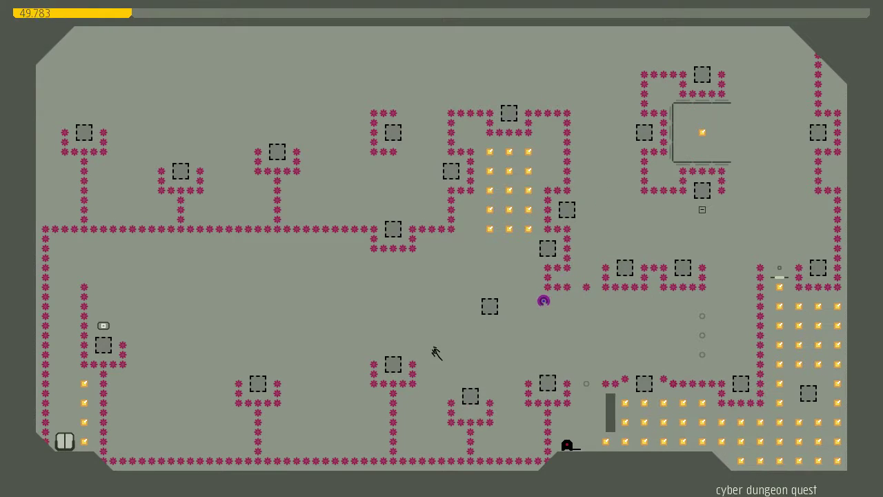
key("Left")
key("shift")
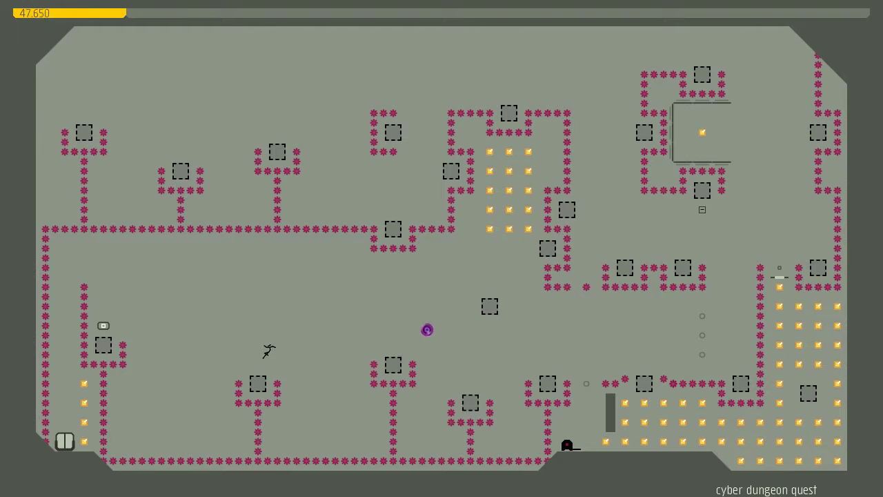
key("Left")
key("shift")
key("Left")
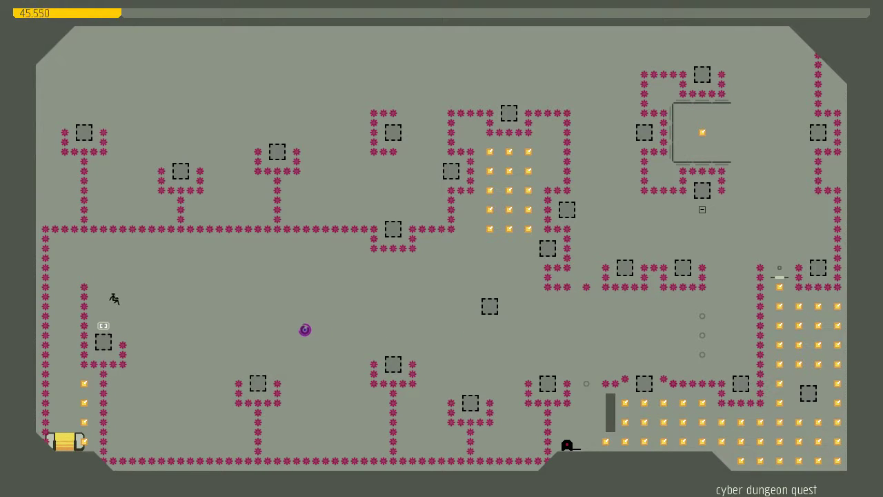
key("shift")
key("Left")
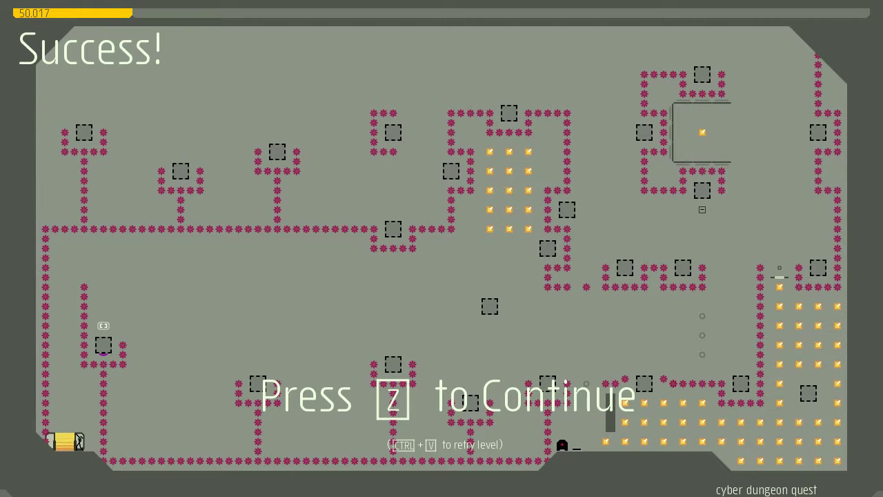
Submit the 50.017 score and continue past the rank-855 results.
key("z")
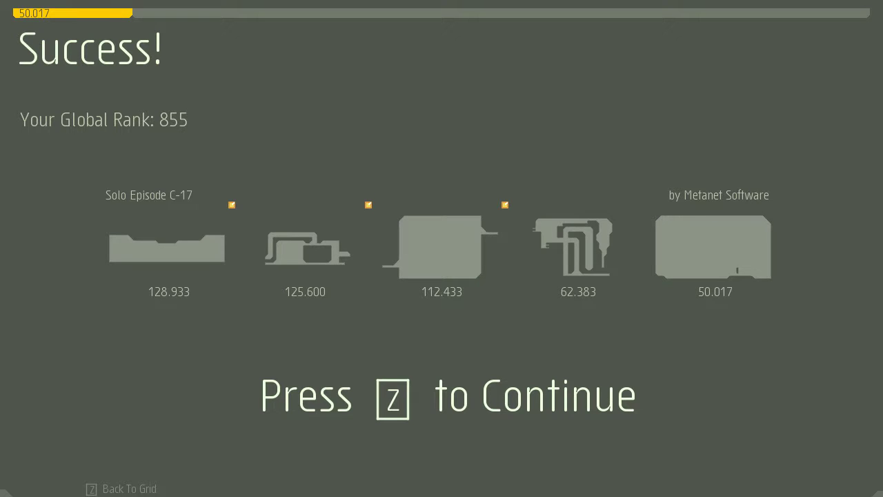
key("z")
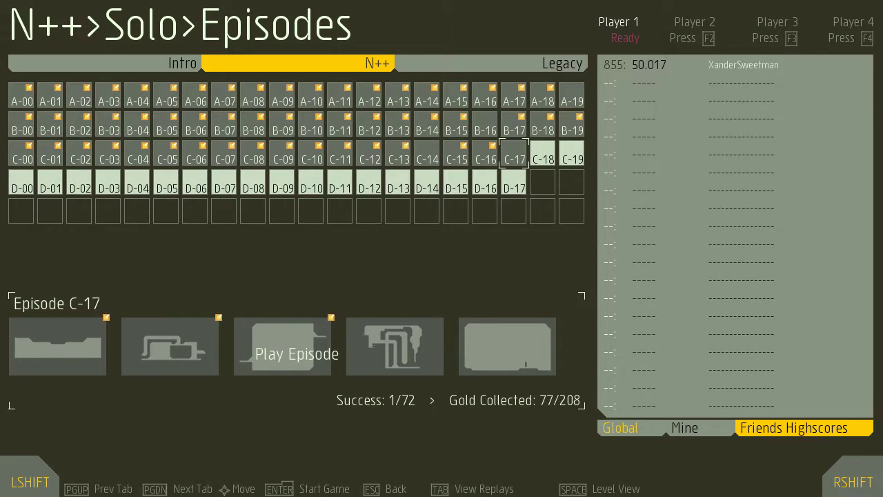
Browse episodes in rows A and C, preview C-18, then start Episode C-17 again.
key("Up")
key("Up")
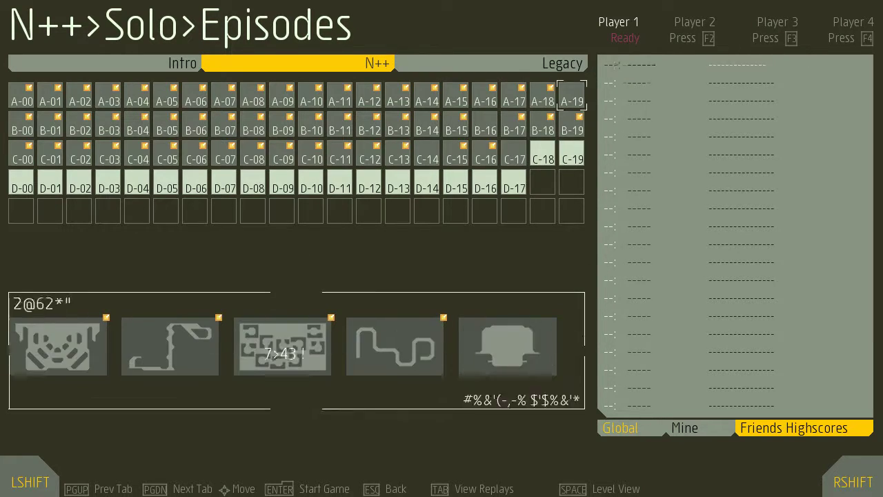
key("Left")
key("Down")
key("Down")
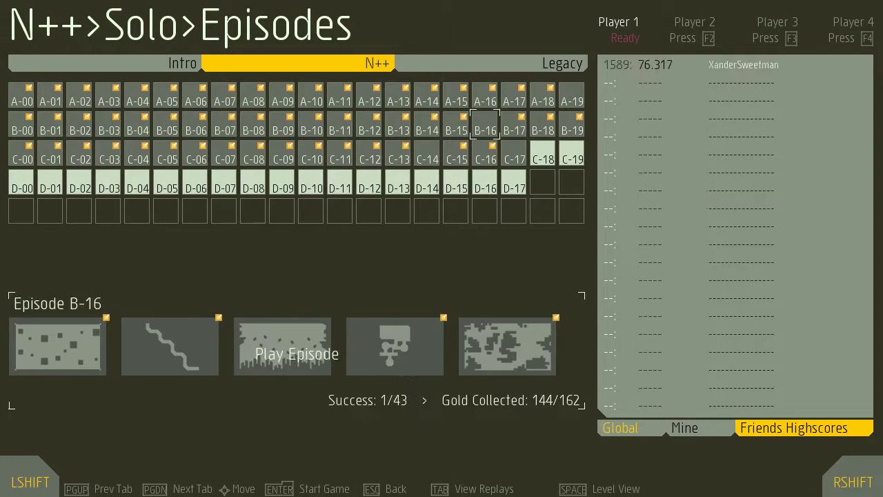
key("Left")
key("Left")
key("Left")
key("Right")
key("Right")
key("Right")
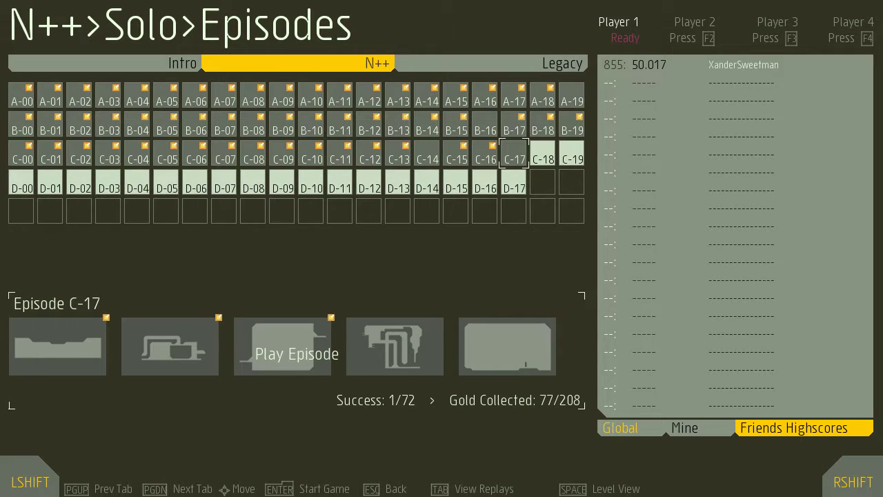
key("Right")
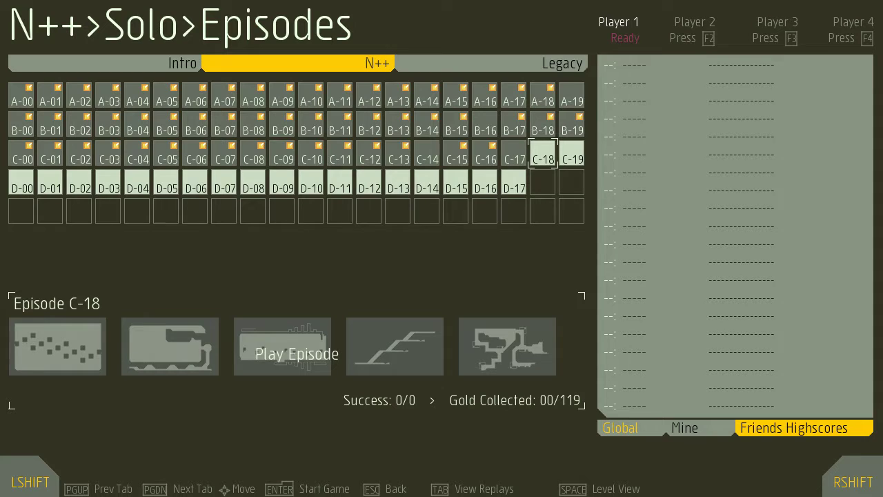
key("Left")
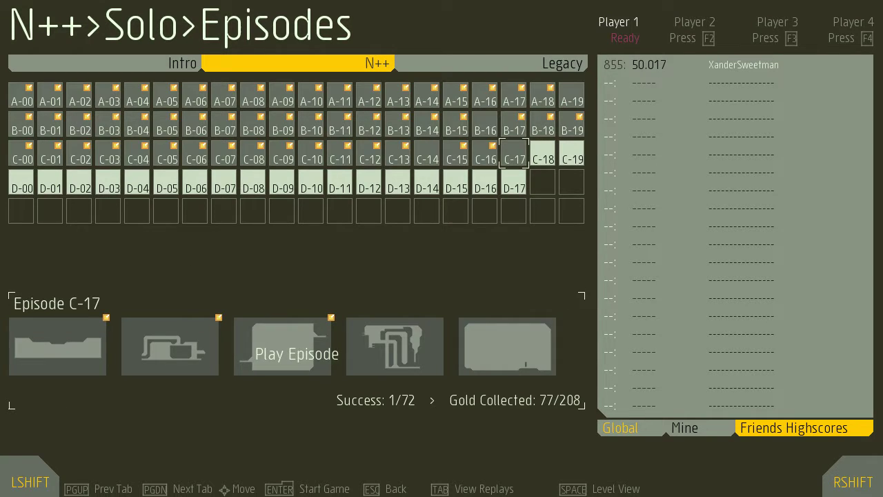
key("Return")
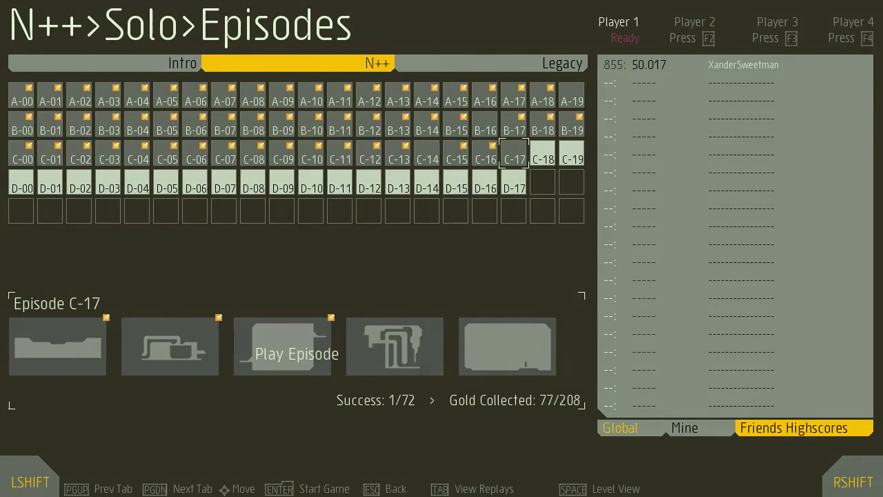